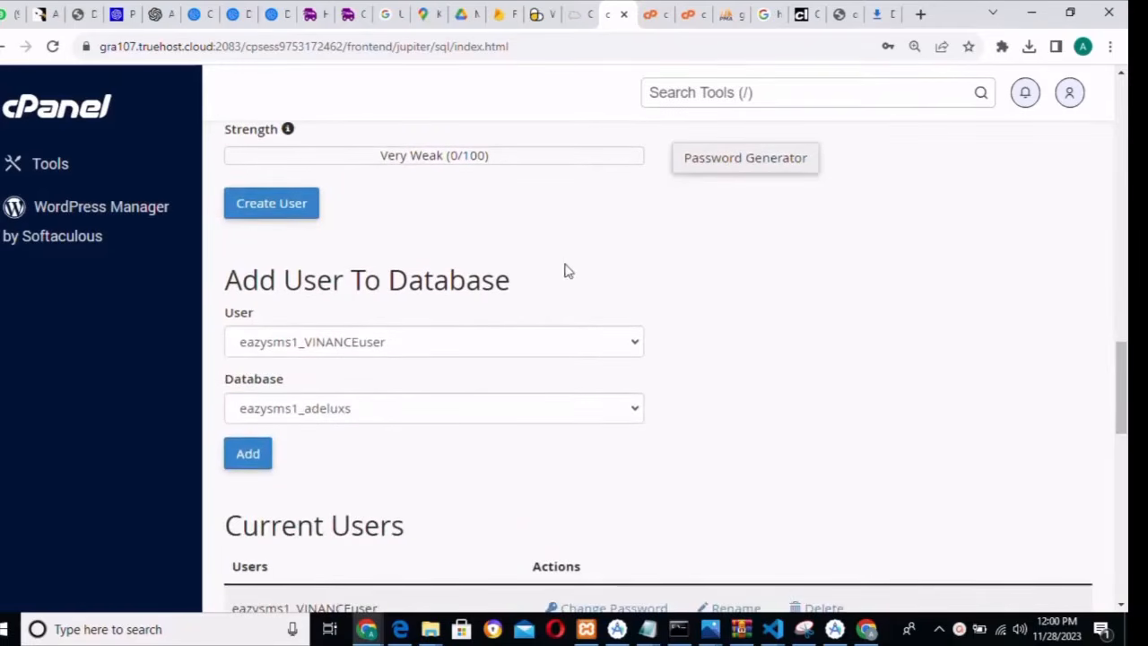
- In Add User To Database, choose user eazysms1_opendavinciuser and database eazysms1_opendavinci
{"action": "left_click", "coordinate": [500, 357]}
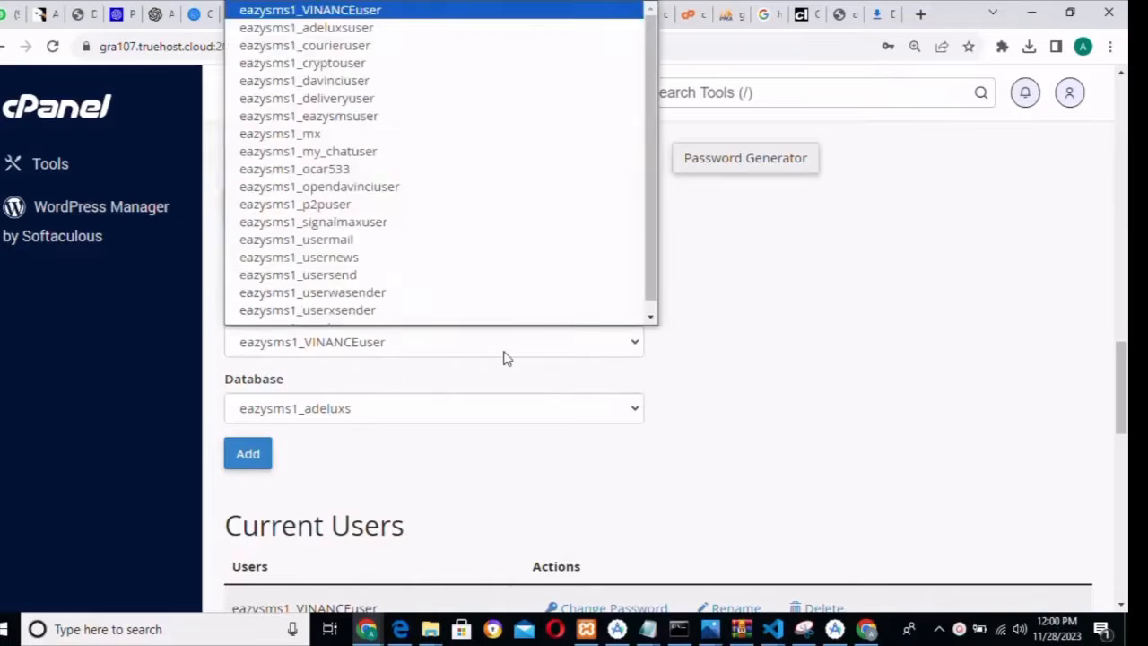
{"action": "scroll", "coordinate": [492, 296], "scroll_direction": "down", "scroll_amount": 1}
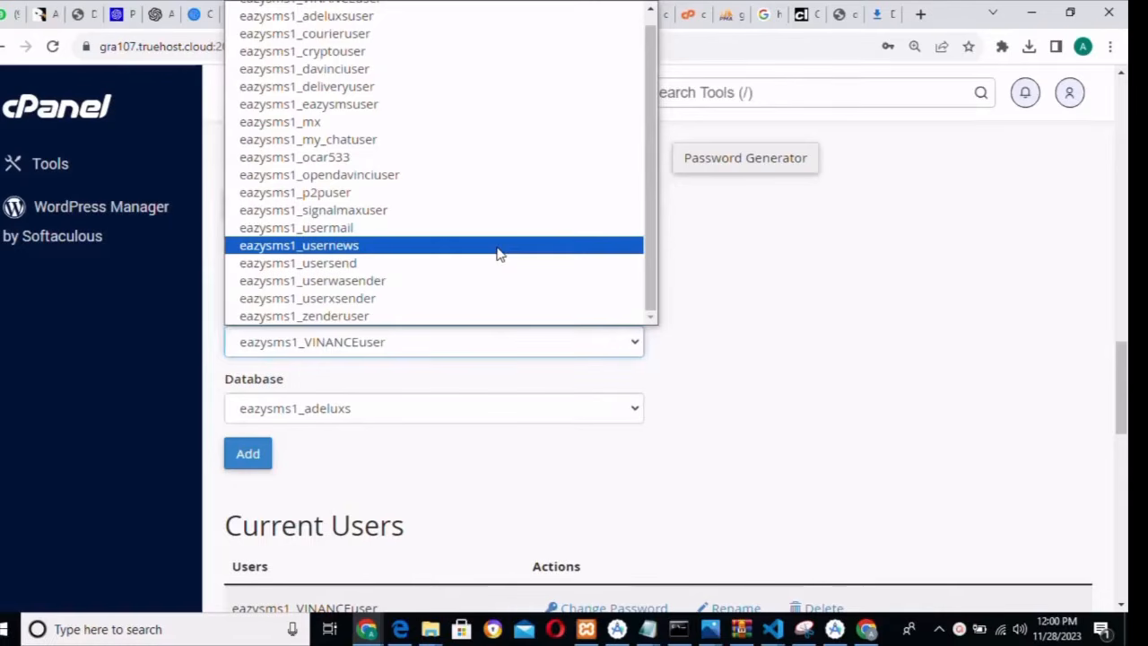
{"action": "left_click_drag", "start_coordinate": [648, 248], "coordinate": [650, 206]}
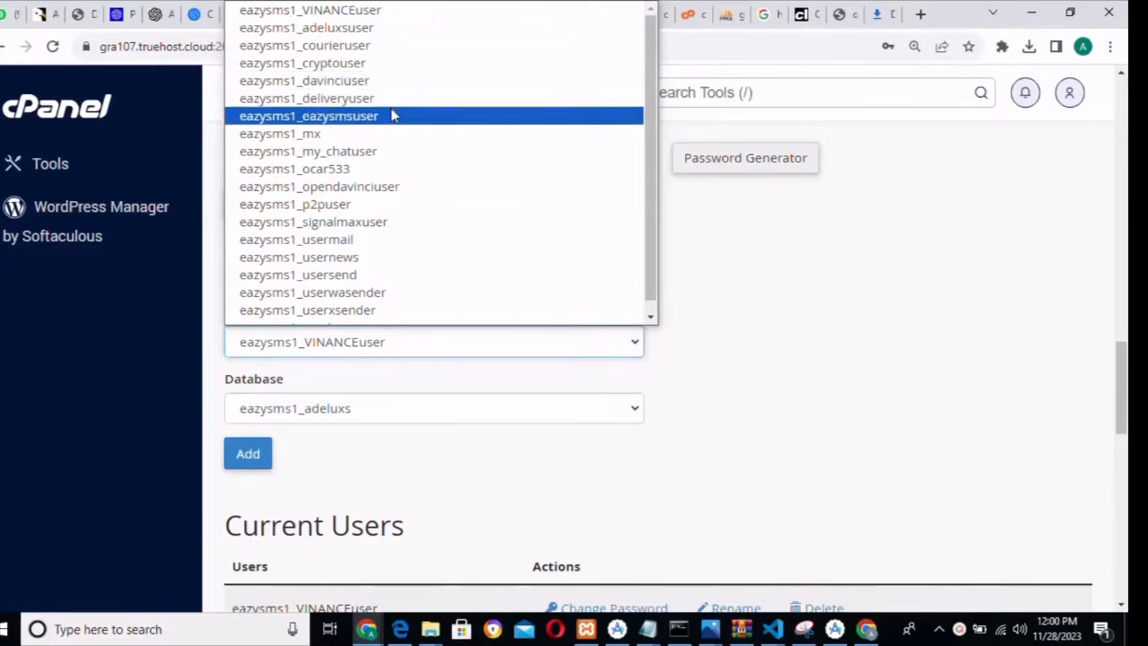
{"action": "left_click", "coordinate": [382, 186]}
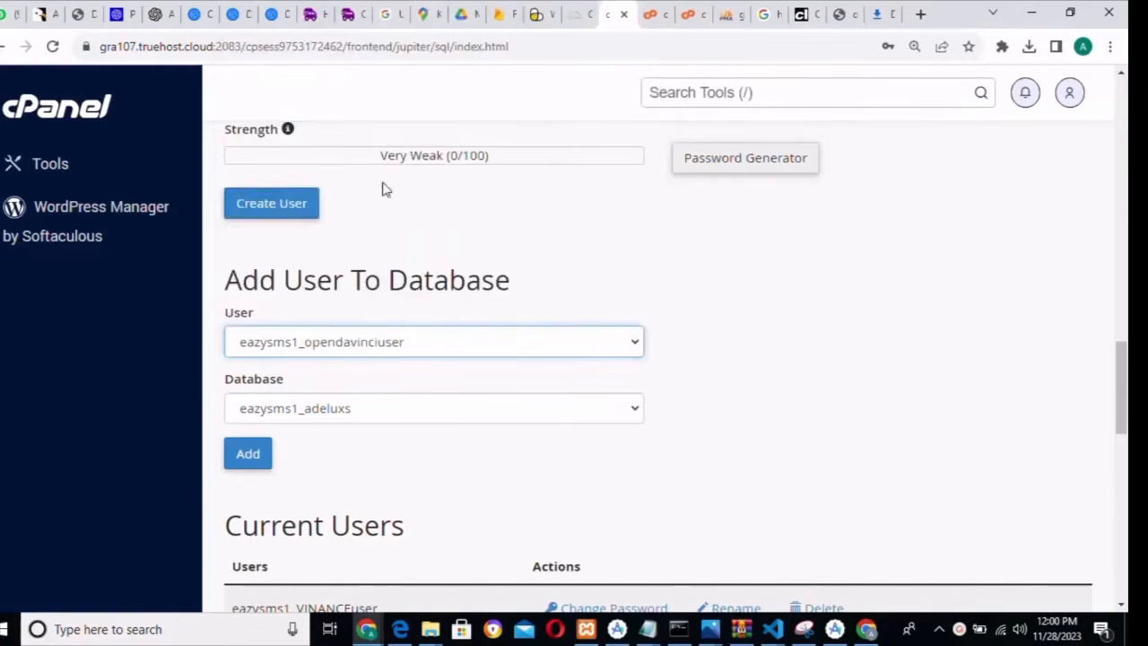
{"action": "left_click", "coordinate": [352, 414]}
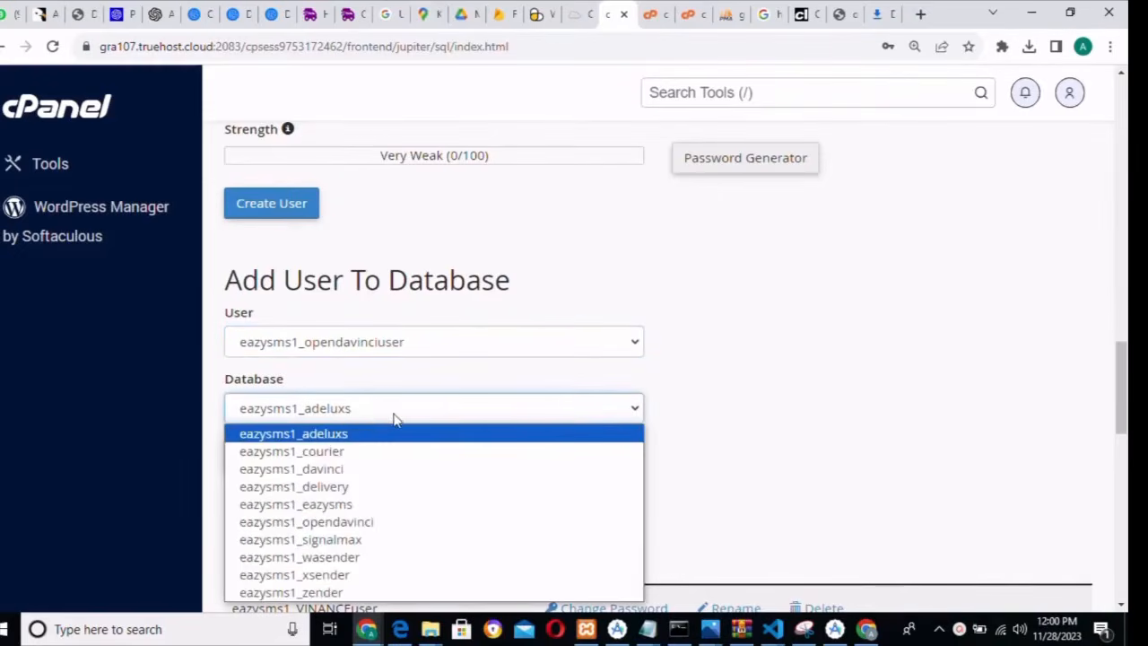
{"action": "scroll", "coordinate": [1121, 385], "scroll_direction": "down", "scroll_amount": 1}
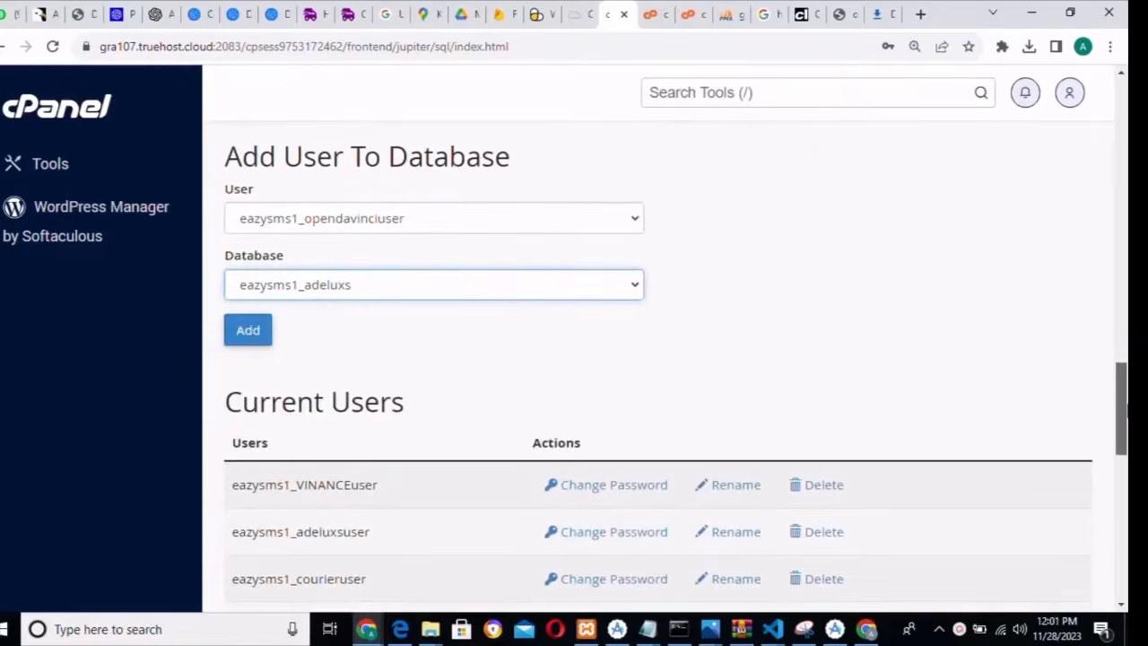
{"action": "left_click", "coordinate": [571, 289]}
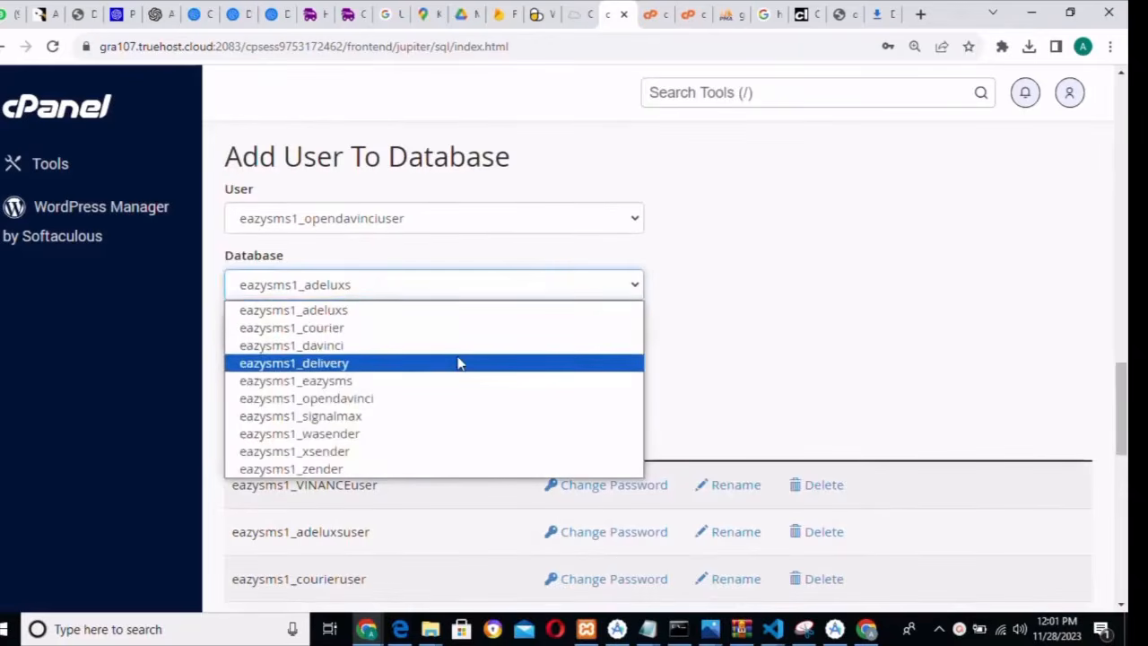
{"action": "left_click", "coordinate": [410, 402]}
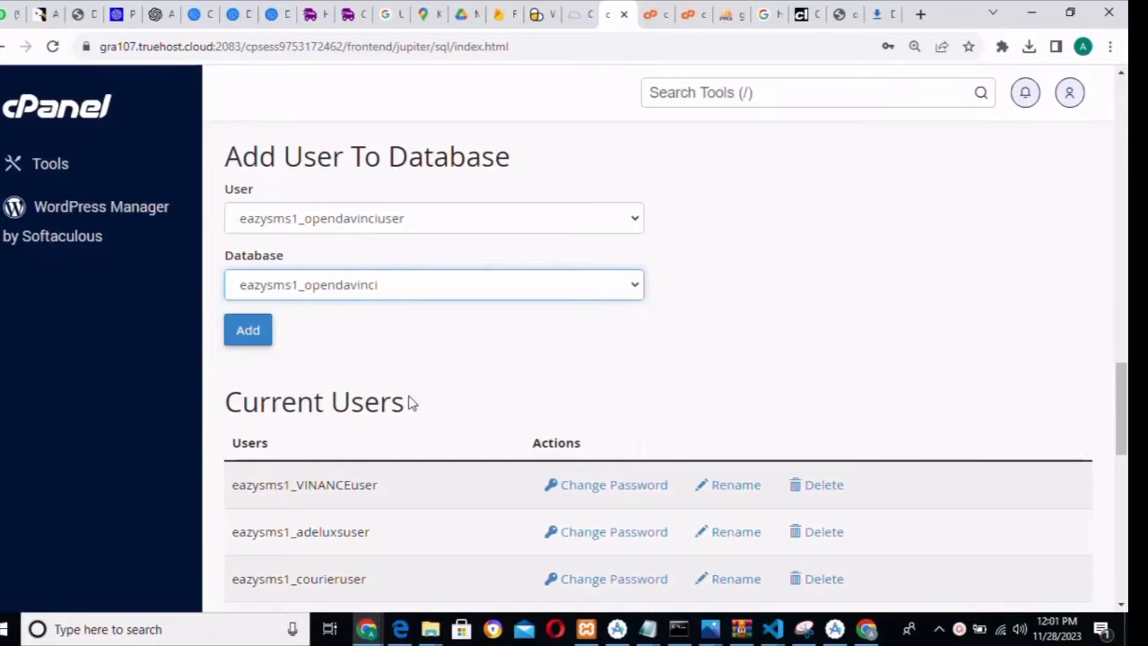
- Add the user to the database with ALL PRIVILEGES, save the changes, and go back to MySQL Databases
{"action": "left_click", "coordinate": [233, 334]}
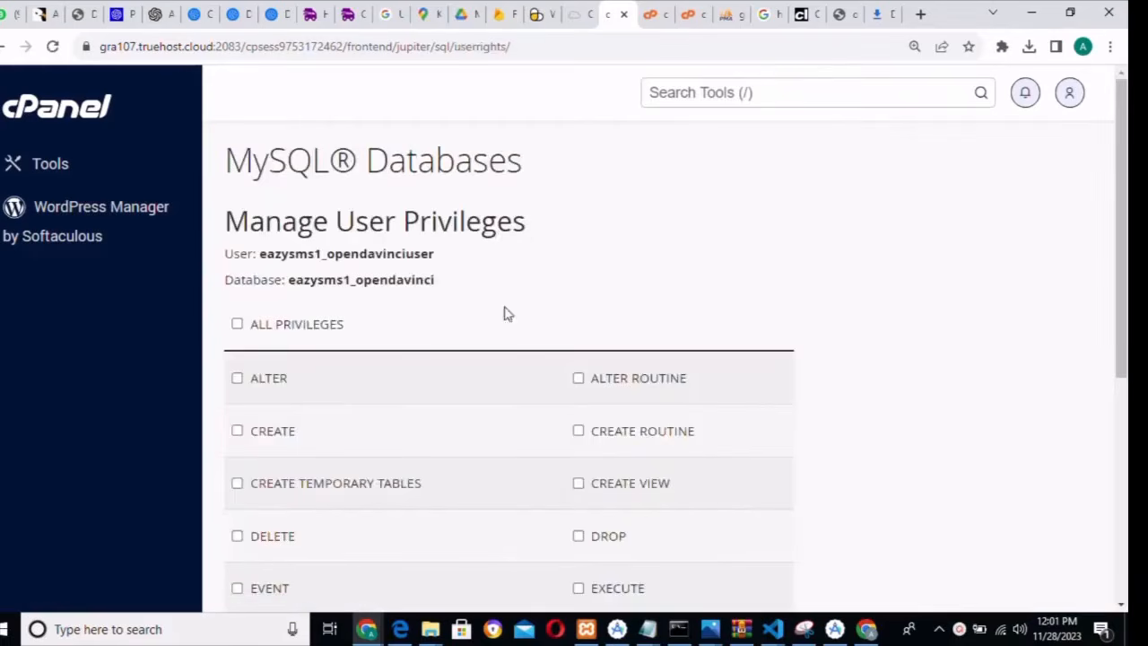
{"action": "left_click", "coordinate": [236, 325]}
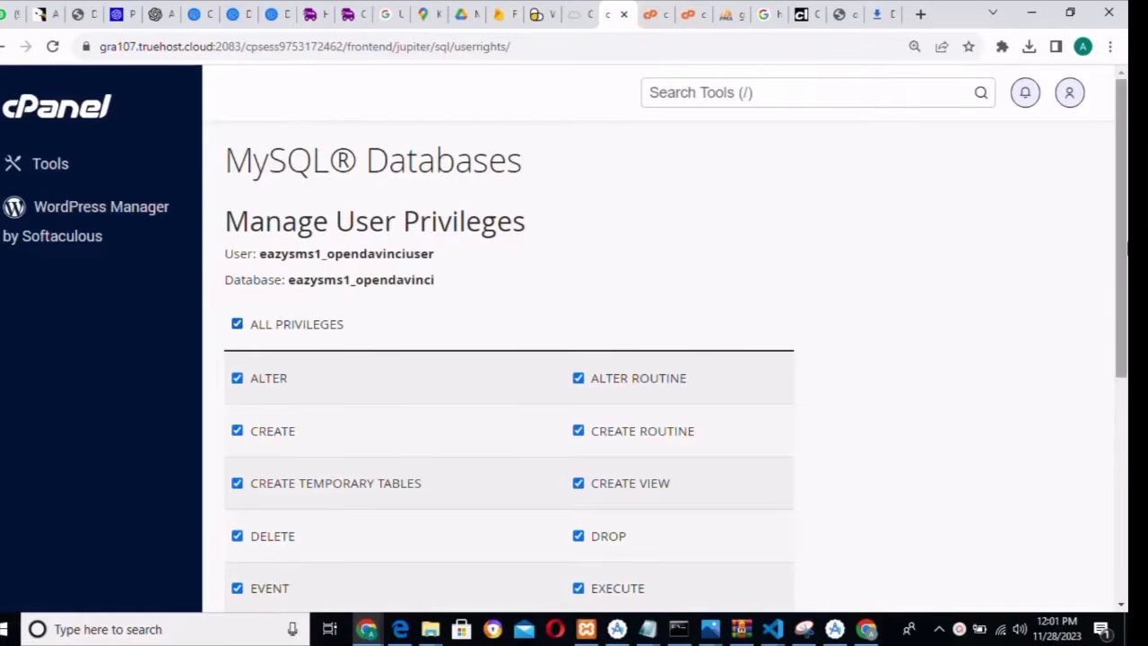
{"action": "left_click_drag", "start_coordinate": [1123, 247], "coordinate": [1127, 494]}
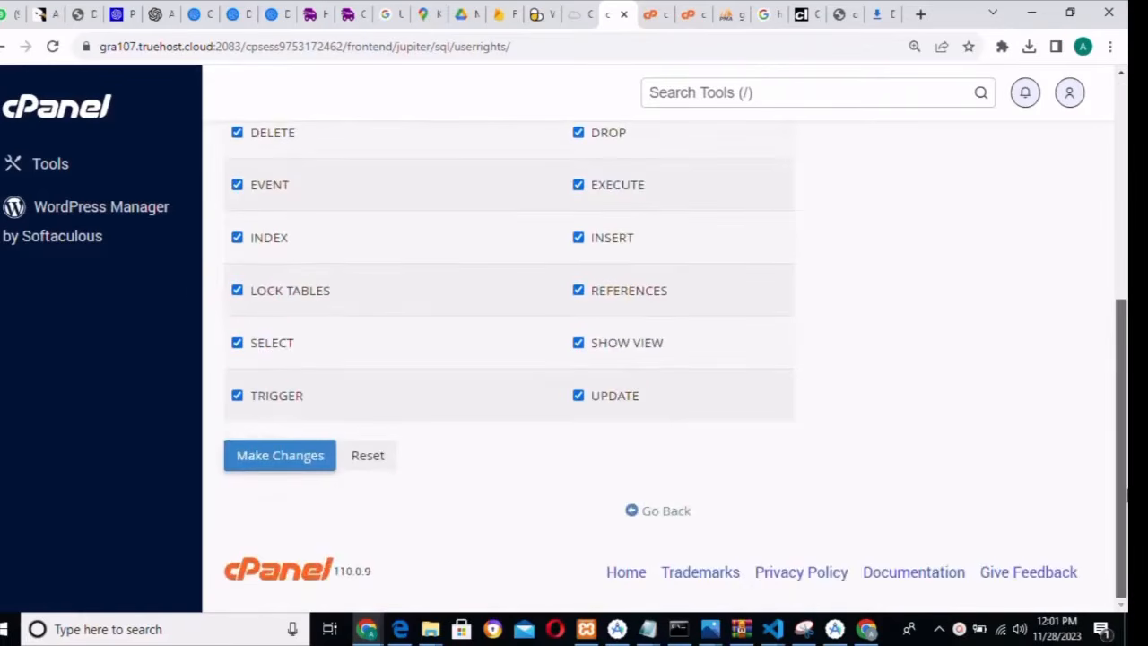
{"action": "left_click", "coordinate": [260, 451]}
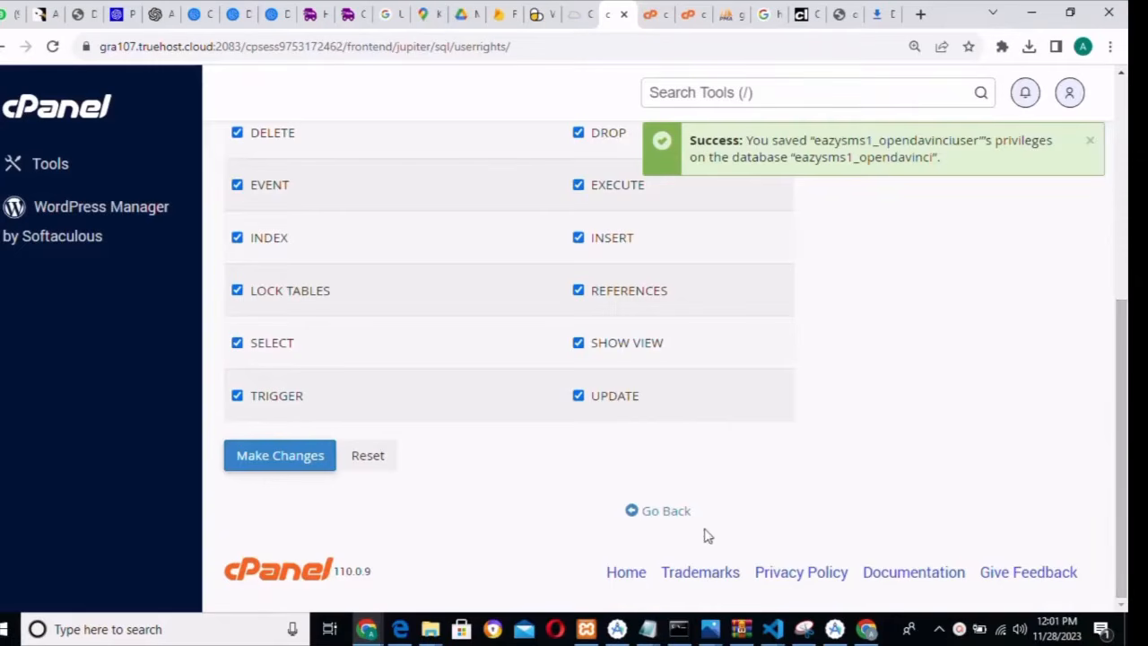
{"action": "left_click", "coordinate": [664, 519]}
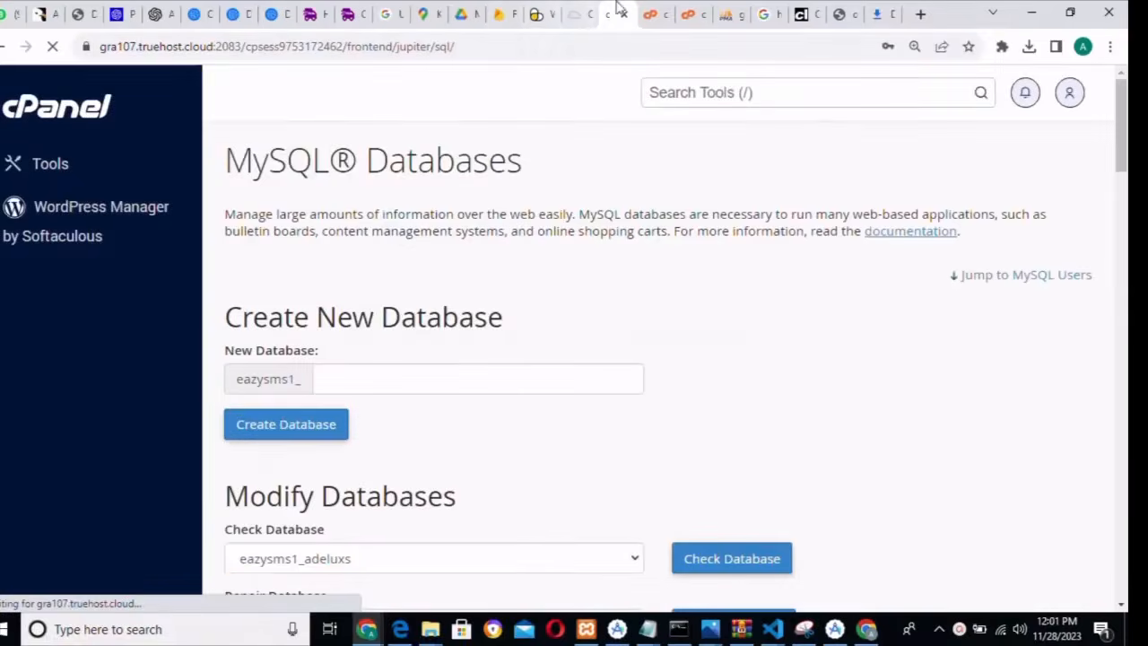
- In a new Chrome tab, go to magicai.eazysms.com.ng/public/install
{"action": "left_click", "coordinate": [688, 16]}
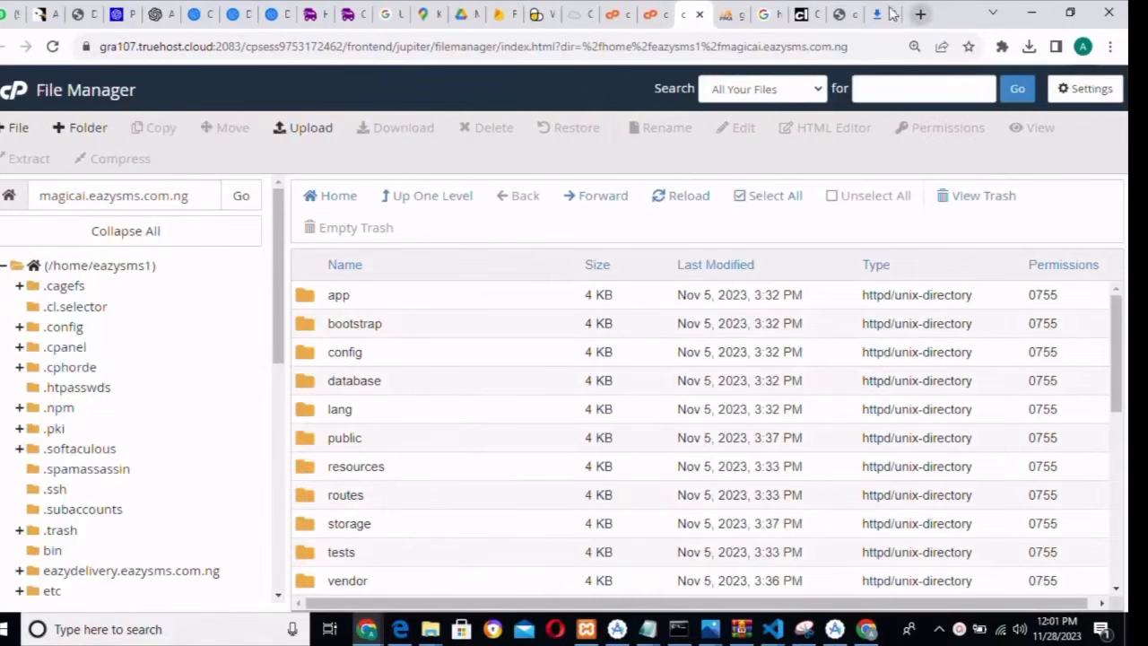
{"action": "left_click", "coordinate": [922, 15]}
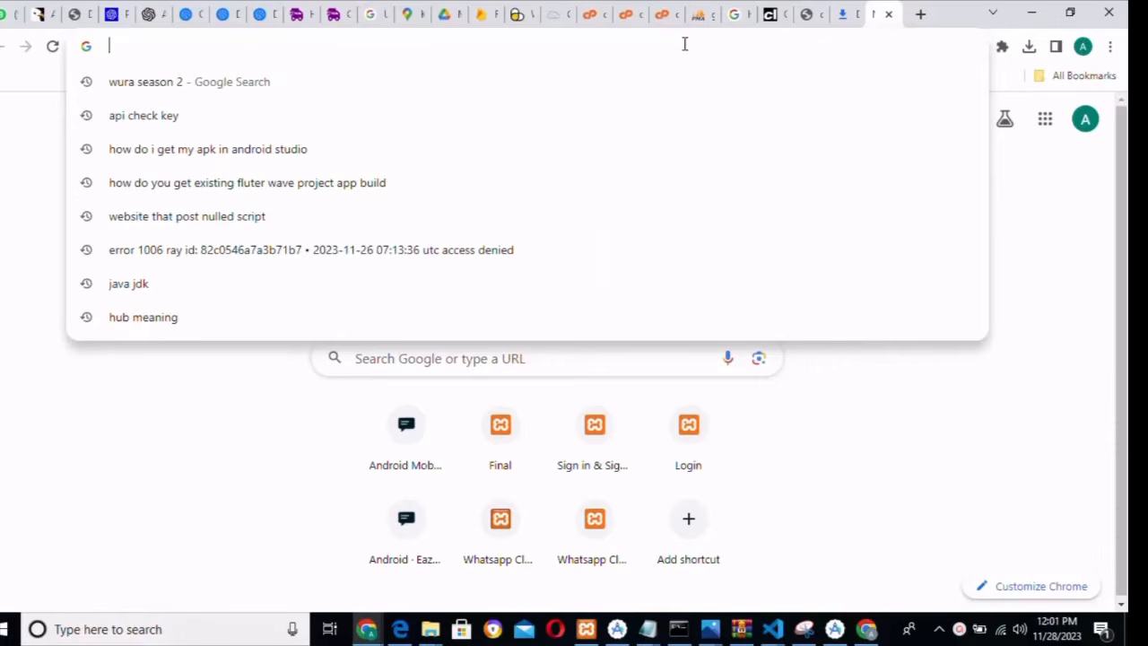
{"action": "type", "text": "ma"}
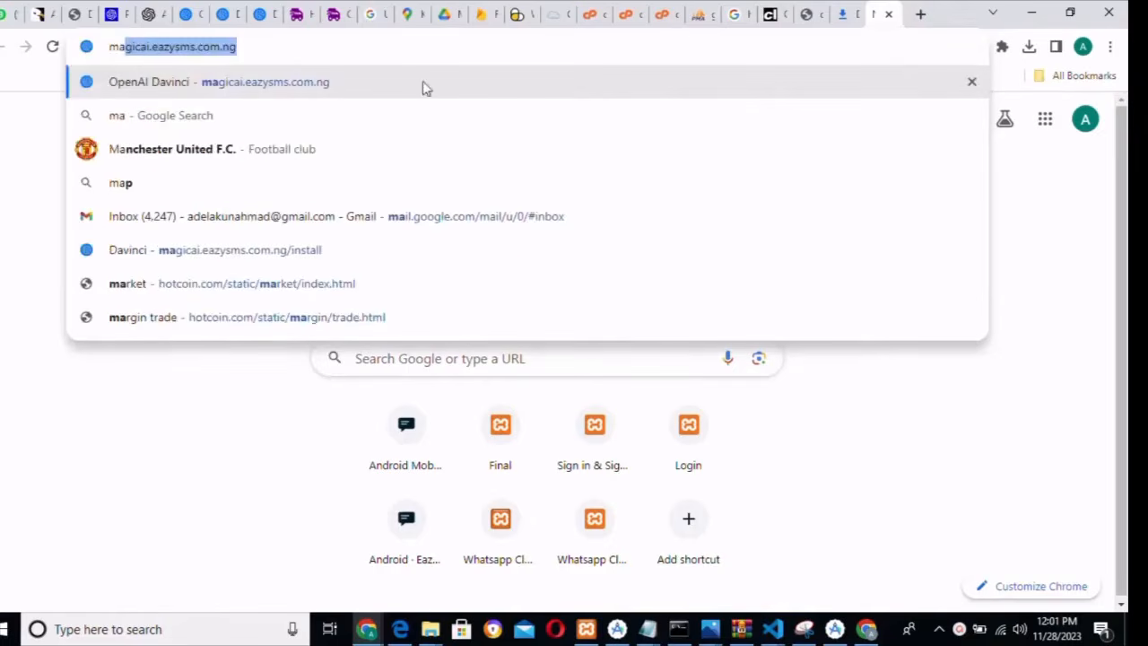
{"action": "left_click", "coordinate": [341, 51]}
{"action": "type", "text": "/p"}
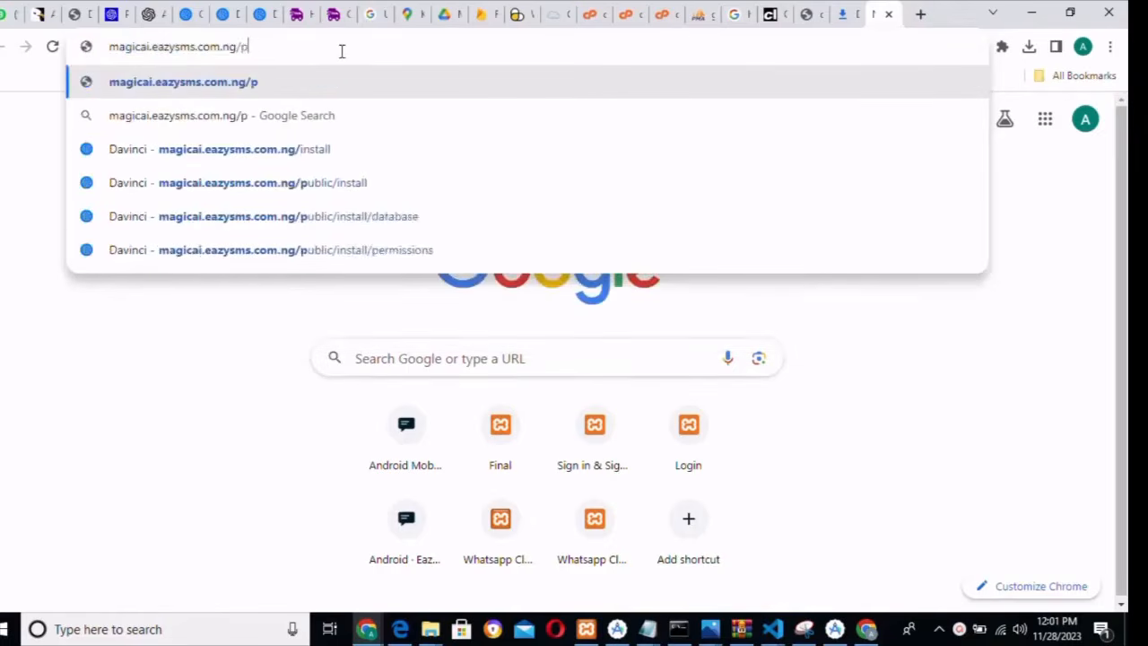
{"action": "type", "text": "ubliv"}
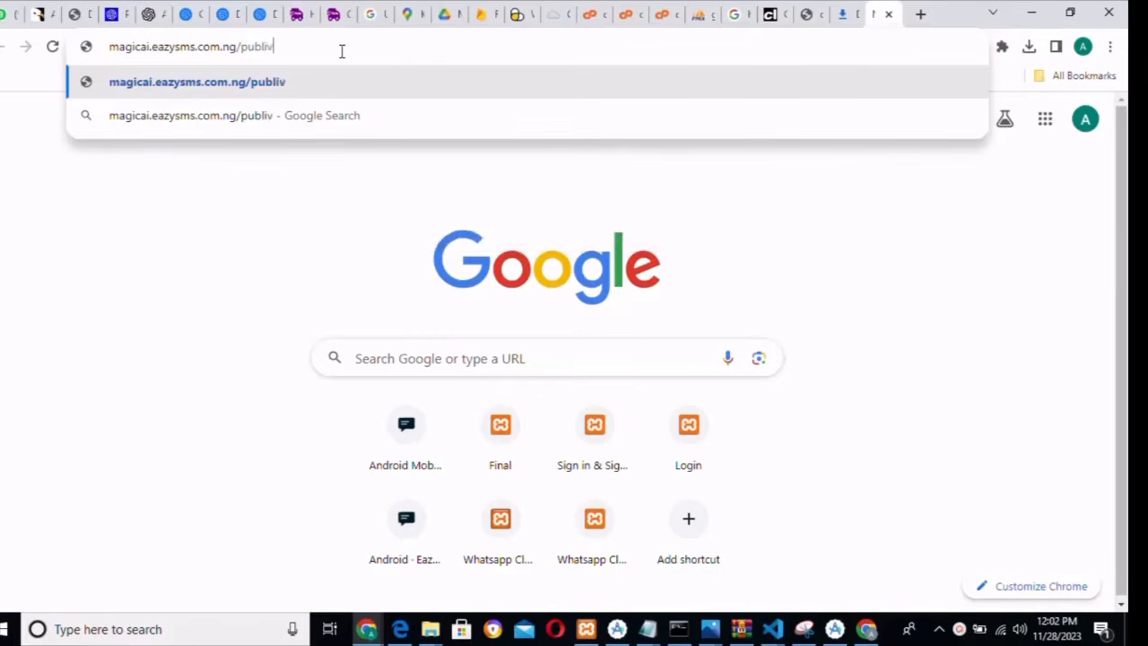
{"action": "key", "text": "BackSpace"}
{"action": "type", "text": "c"}
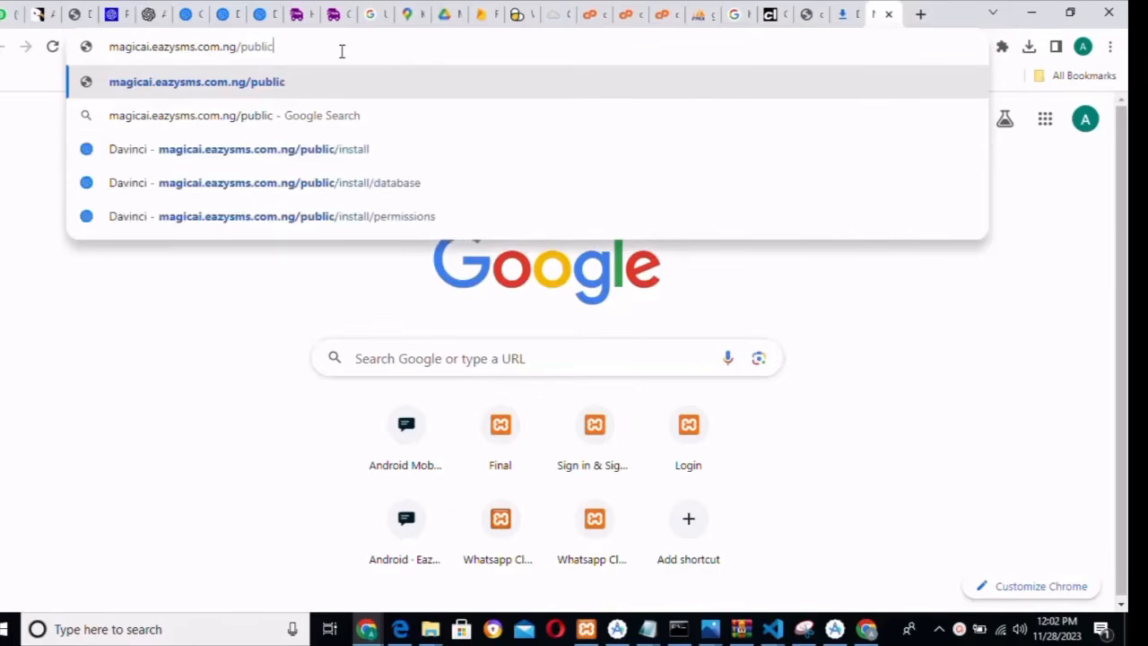
{"action": "type", "text": "/install"}
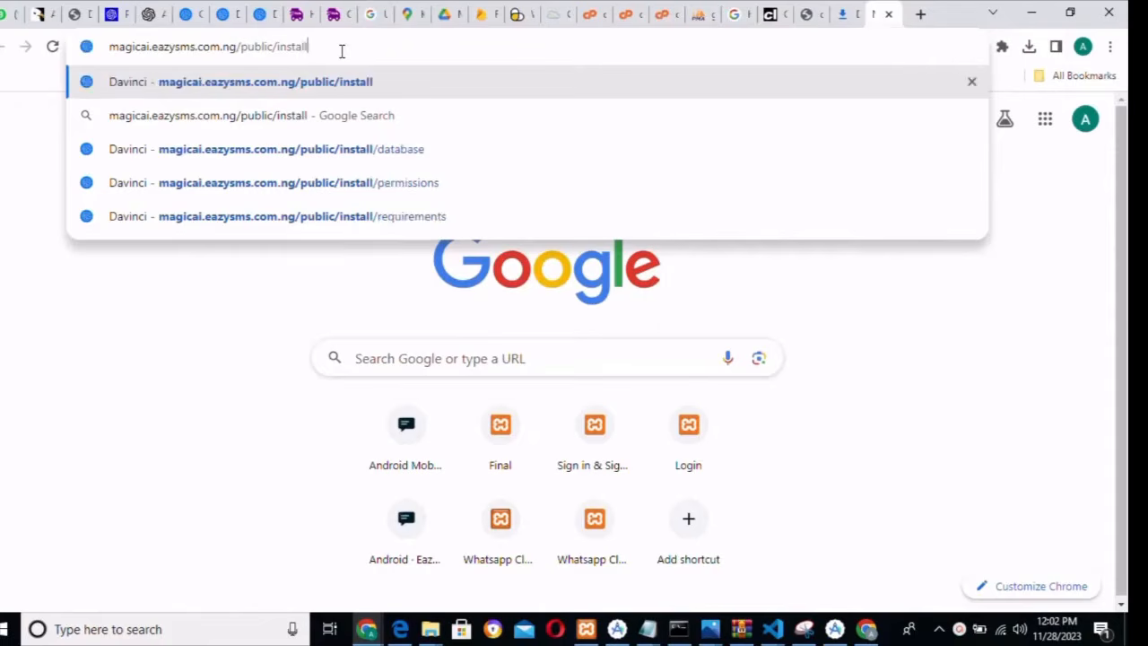
{"action": "key", "text": "Return"}
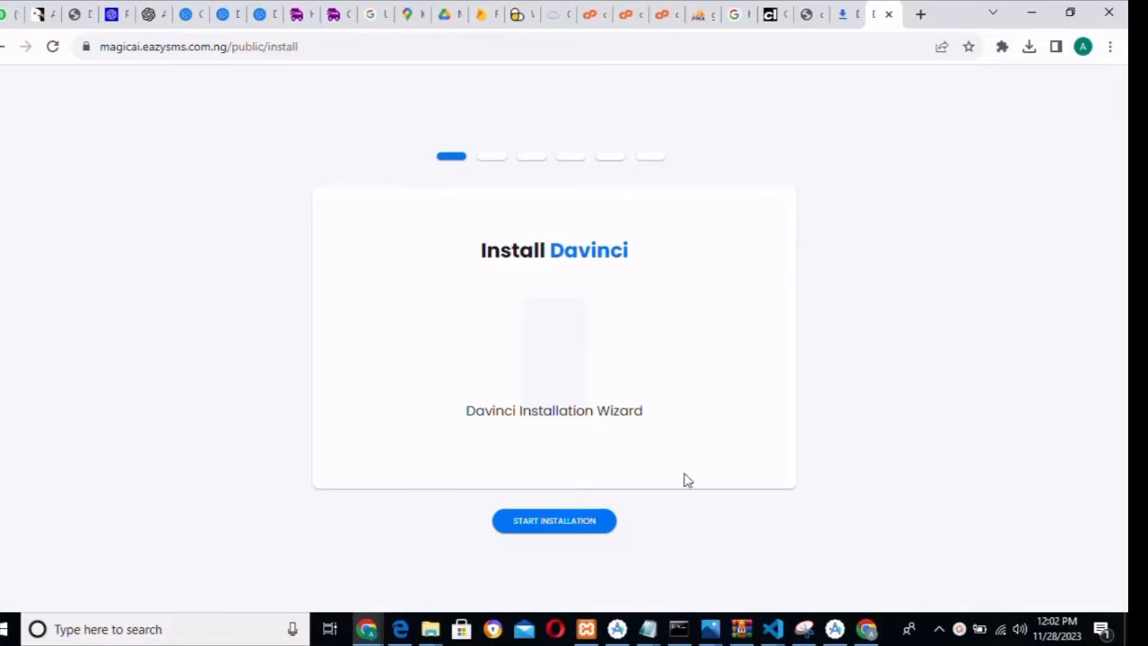
- Start the installation and continue past the passed Requirements and Permissions checks
{"action": "left_click", "coordinate": [542, 531]}
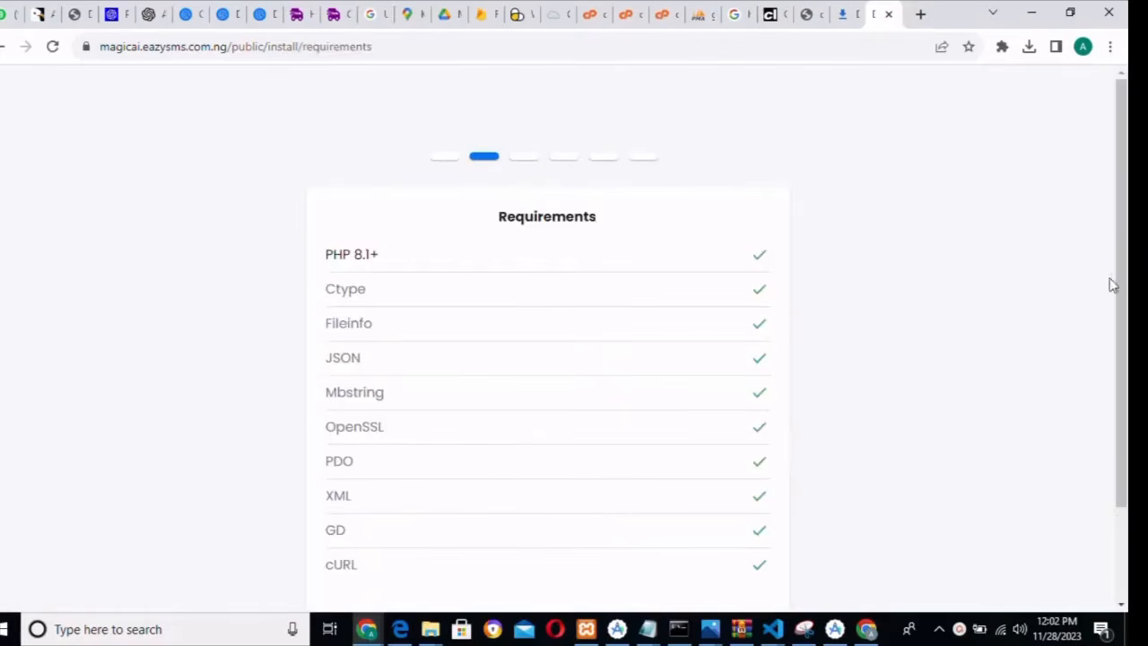
{"action": "left_click_drag", "start_coordinate": [1121, 328], "coordinate": [1121, 418]}
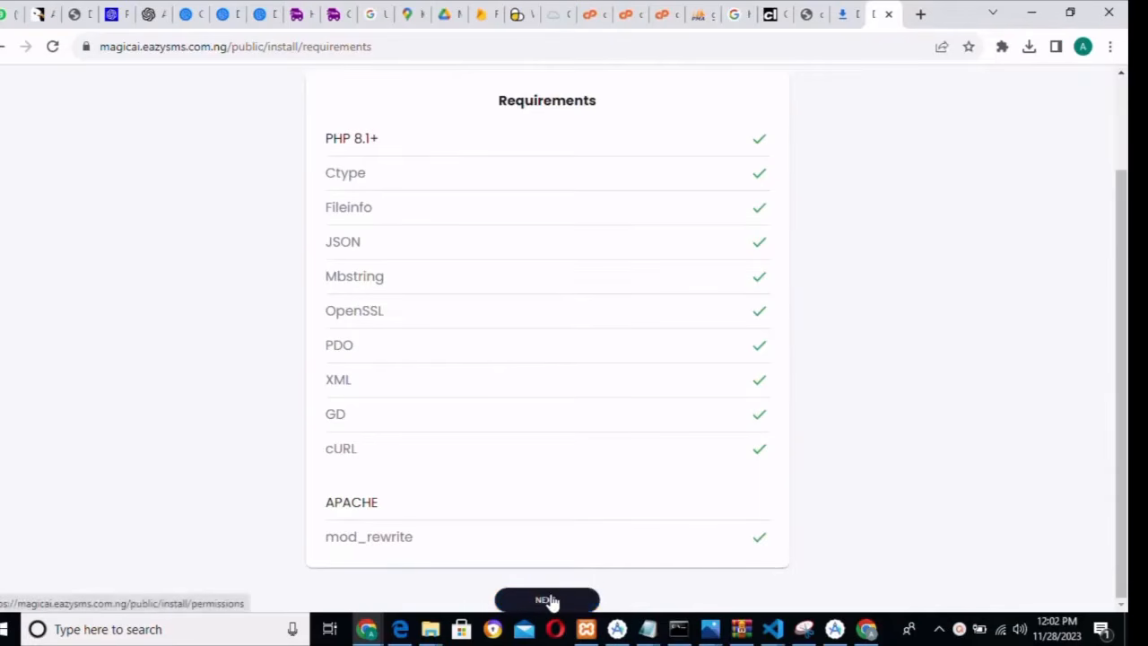
{"action": "left_click", "coordinate": [549, 600]}
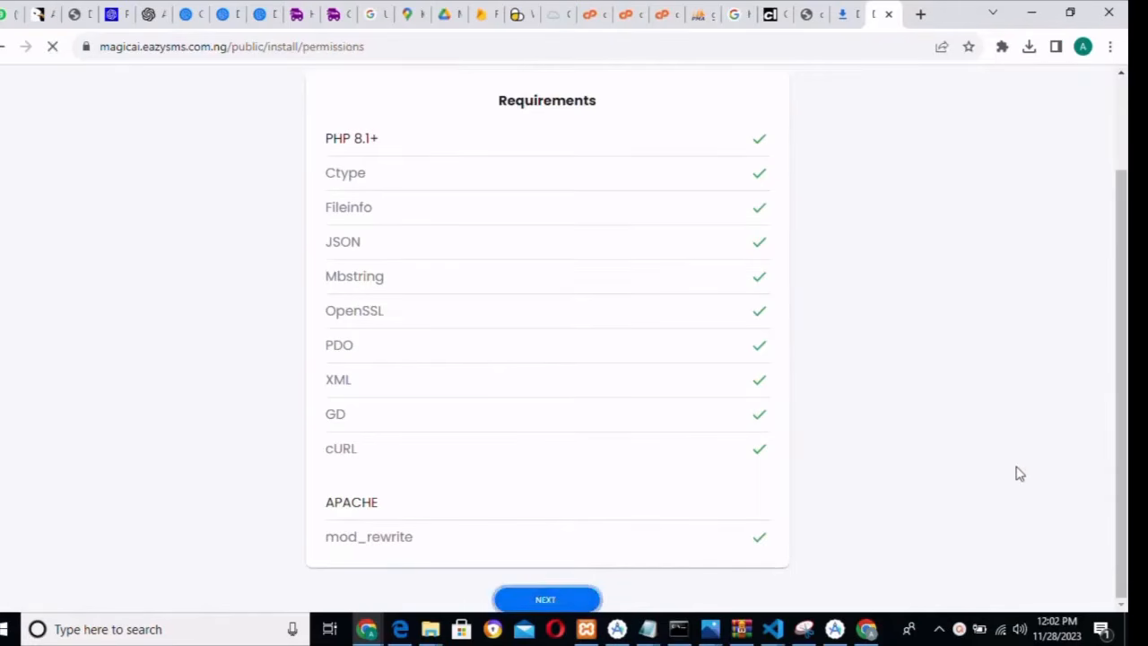
{"action": "left_click_drag", "start_coordinate": [1125, 351], "coordinate": [1127, 452]}
{"action": "left_click", "coordinate": [547, 601]}
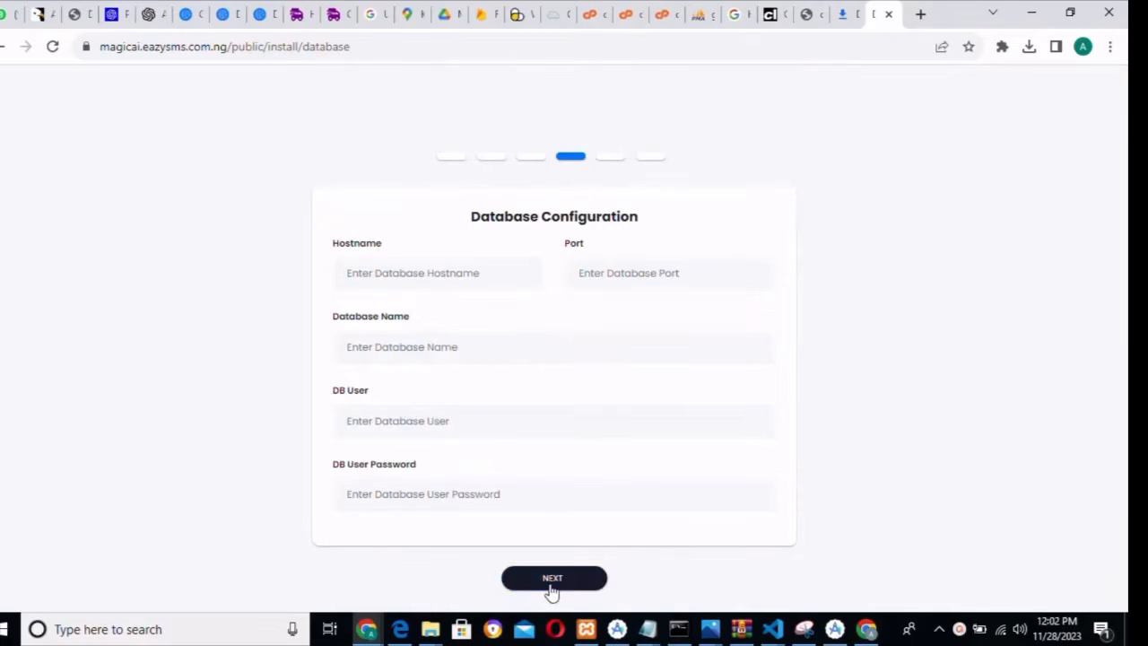
- Enter hostname localhost and port 3306 in the Database Configuration form
{"action": "left_click", "coordinate": [436, 281]}
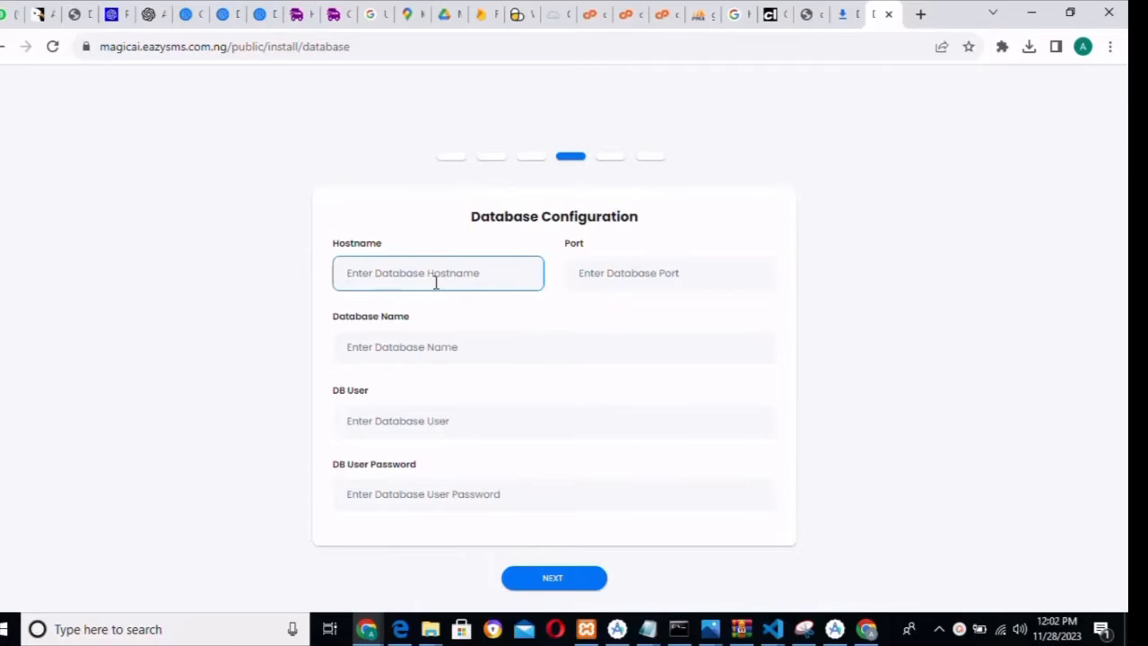
{"action": "type", "text": "loca"}
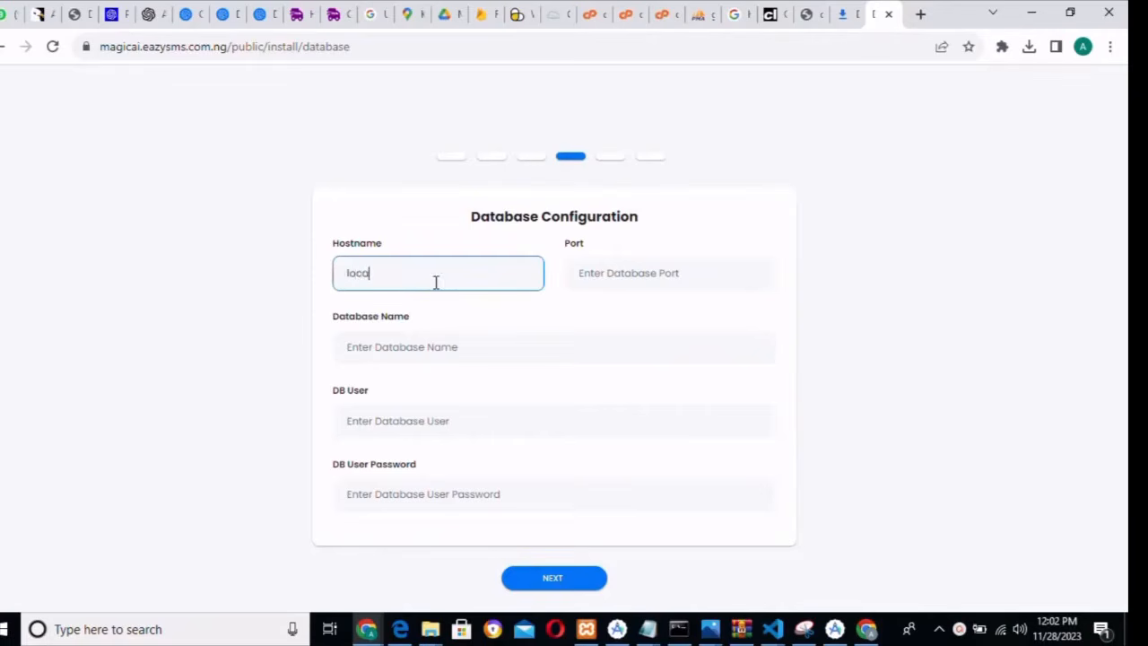
{"action": "type", "text": "lhost"}
{"action": "left_click", "coordinate": [607, 277]}
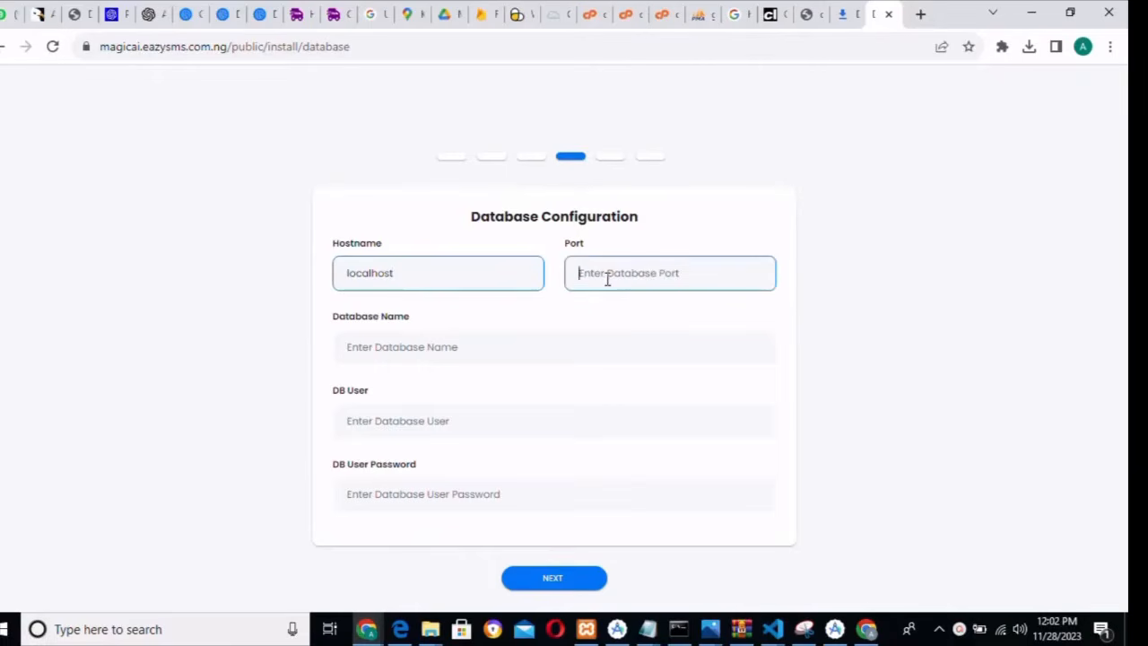
{"action": "type", "text": "3306"}
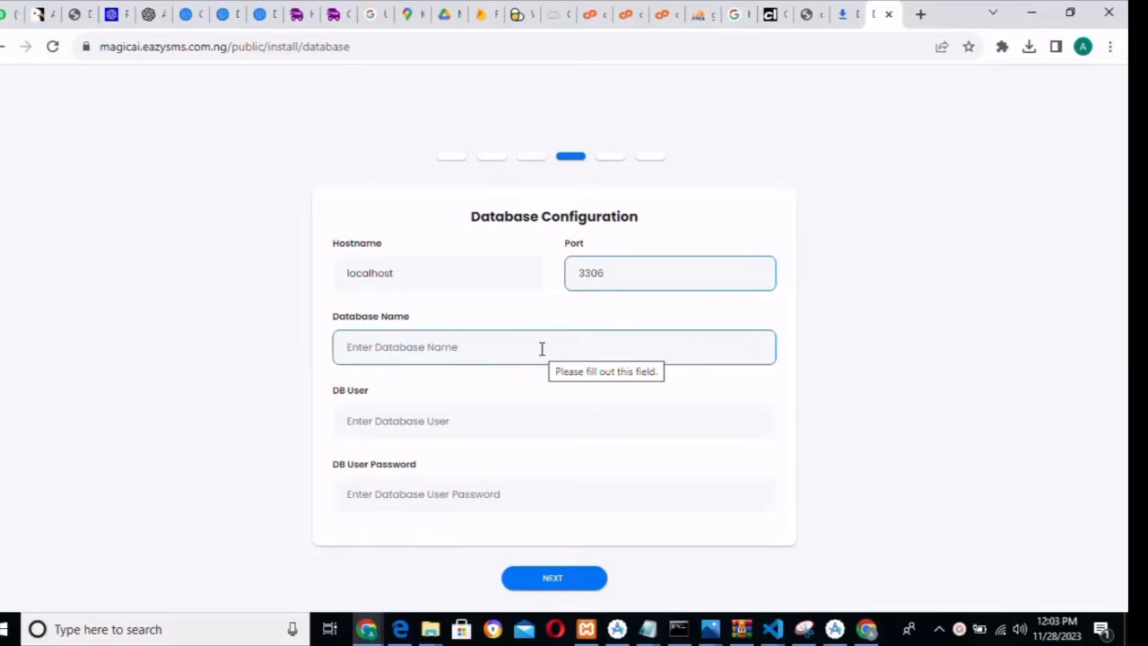
- Copy eazysms1_opendavinci from cPanel's Current Databases list and return to the installer's database name field
{"action": "left_click", "coordinate": [605, 15]}
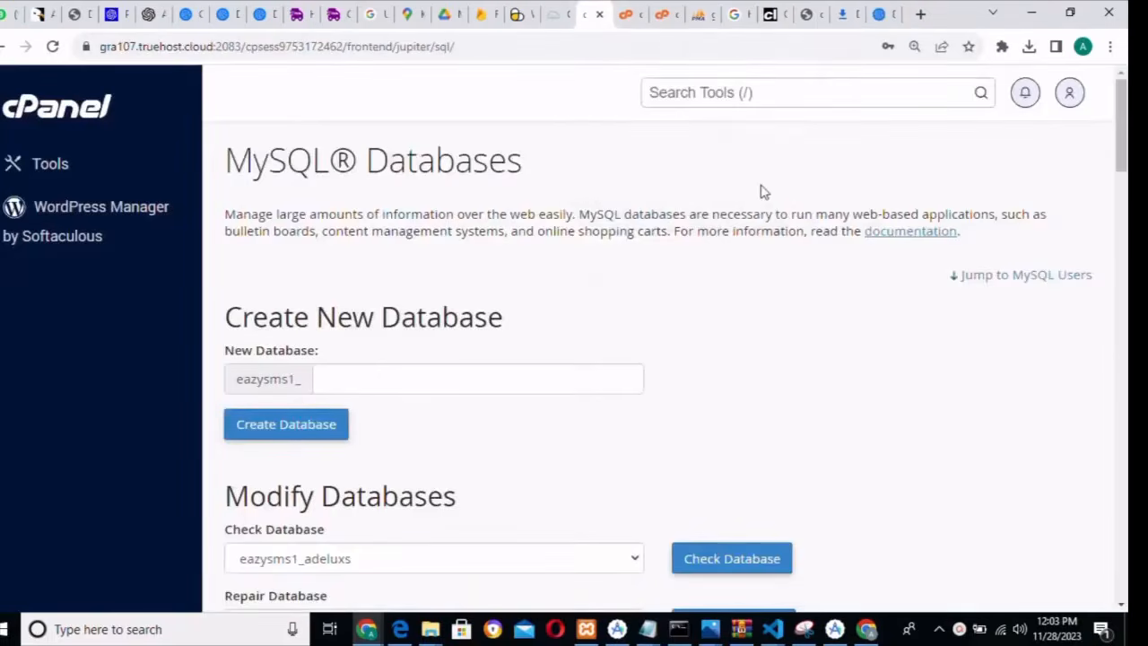
{"action": "left_click_drag", "start_coordinate": [1120, 132], "coordinate": [1119, 230]}
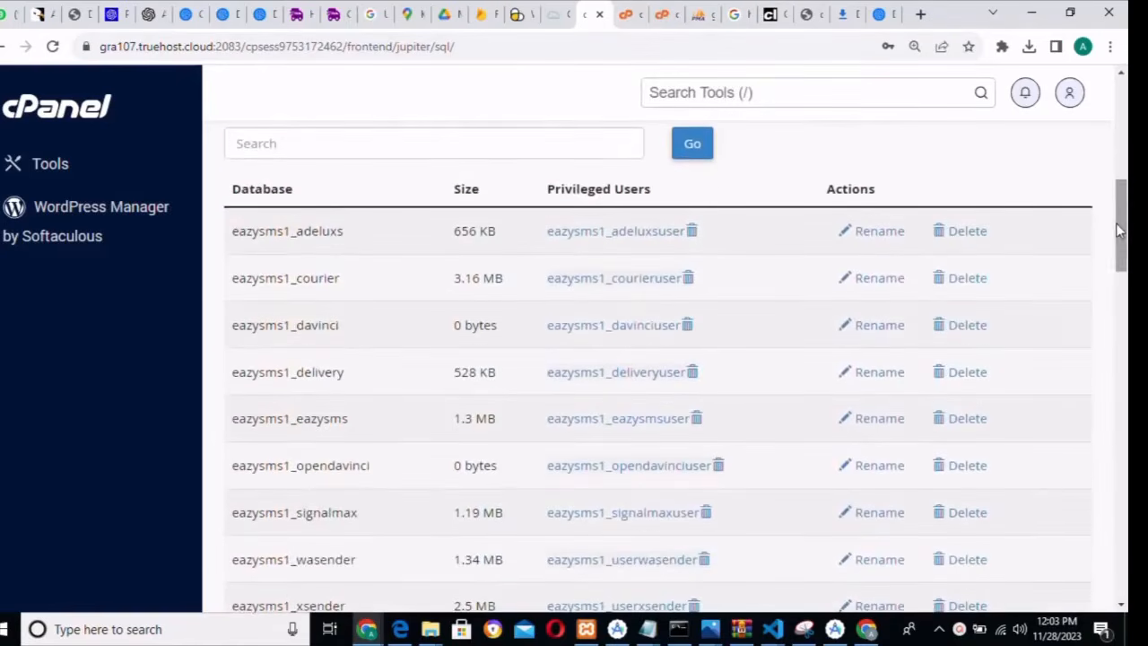
{"action": "left_click_drag", "start_coordinate": [233, 469], "coordinate": [379, 475]}
{"action": "key", "text": "ctrl+c"}
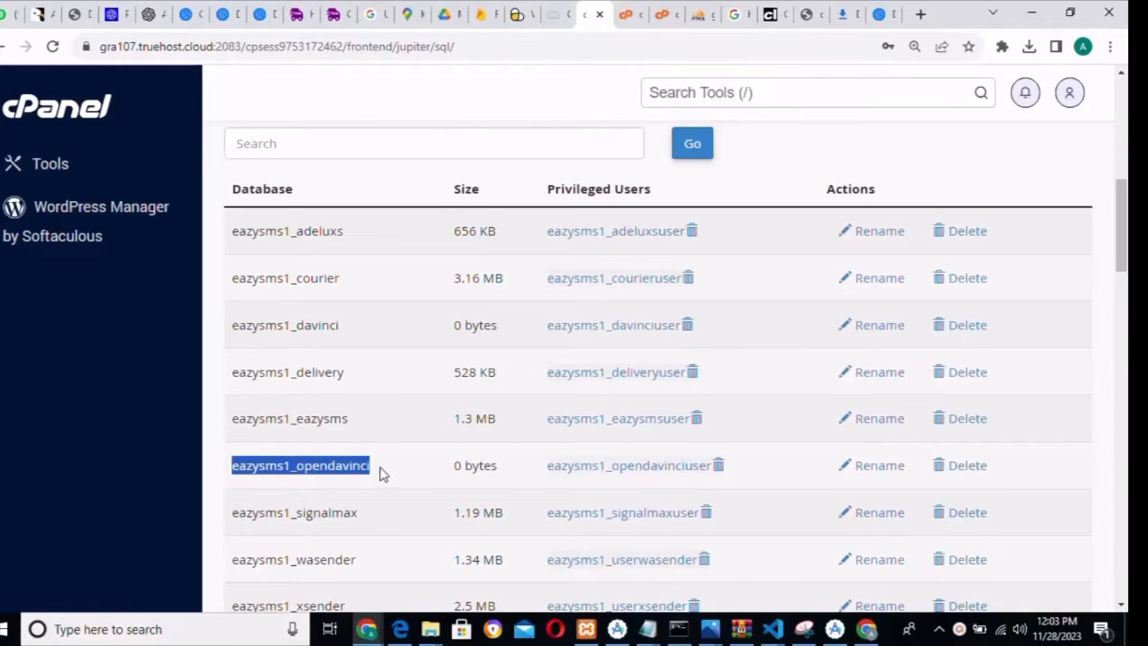
{"action": "left_click", "coordinate": [877, 16]}
{"action": "left_click", "coordinate": [410, 351]}
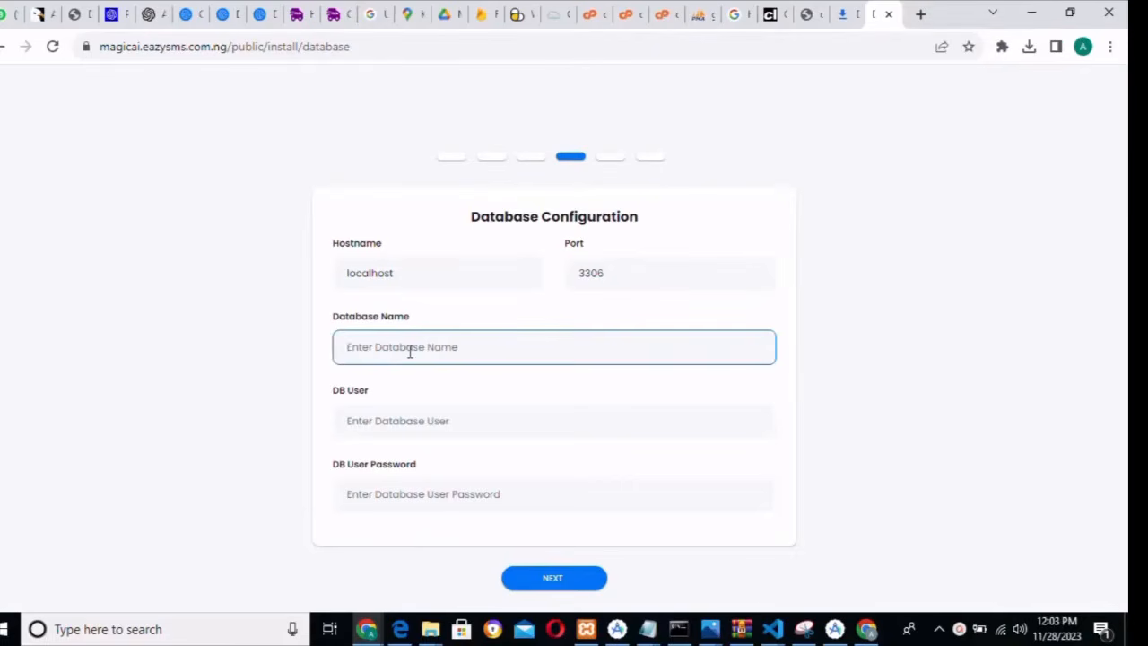
- Enter database eazysms1_opendavinci, user eazysms1_opendavinciuser and the database password, then submit
{"action": "key", "text": "ctrl+v"}
{"action": "left_click", "coordinate": [394, 420]}
{"action": "key", "text": "ctrl+v"}
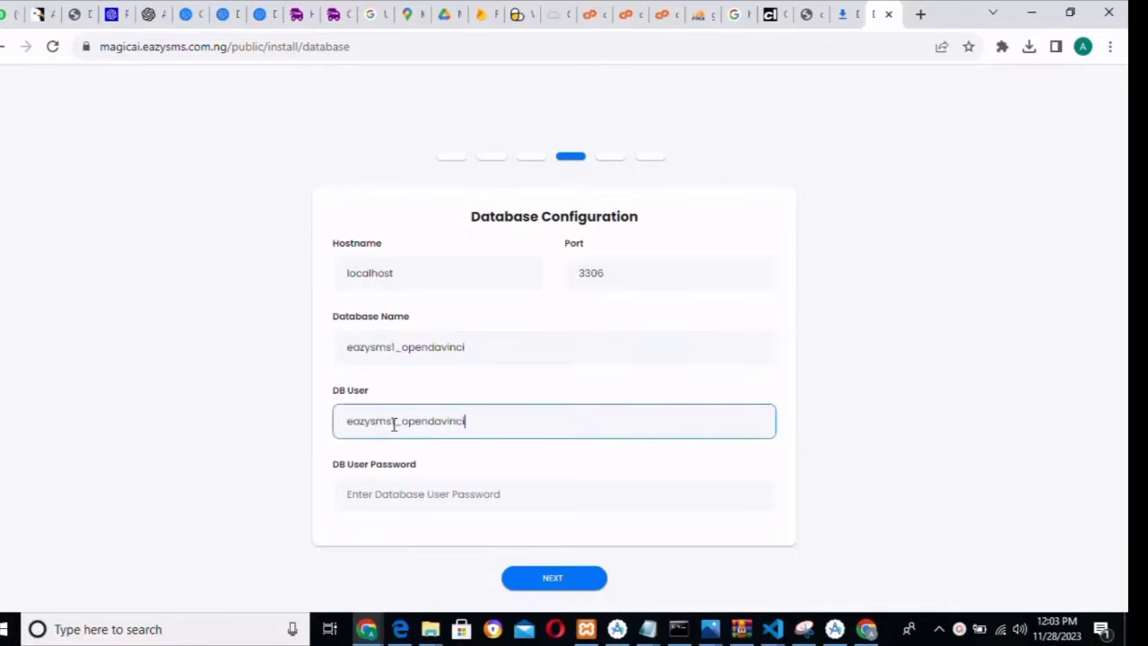
{"action": "type", "text": "user"}
{"action": "left_click", "coordinate": [436, 504]}
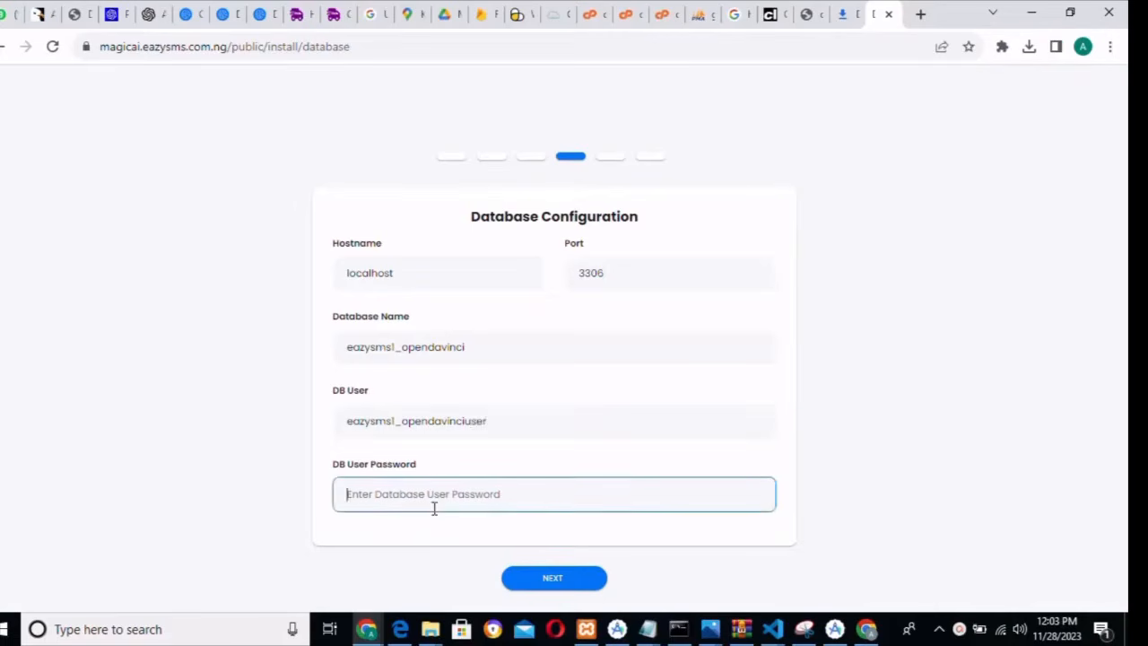
{"action": "left_click", "coordinate": [406, 422]}
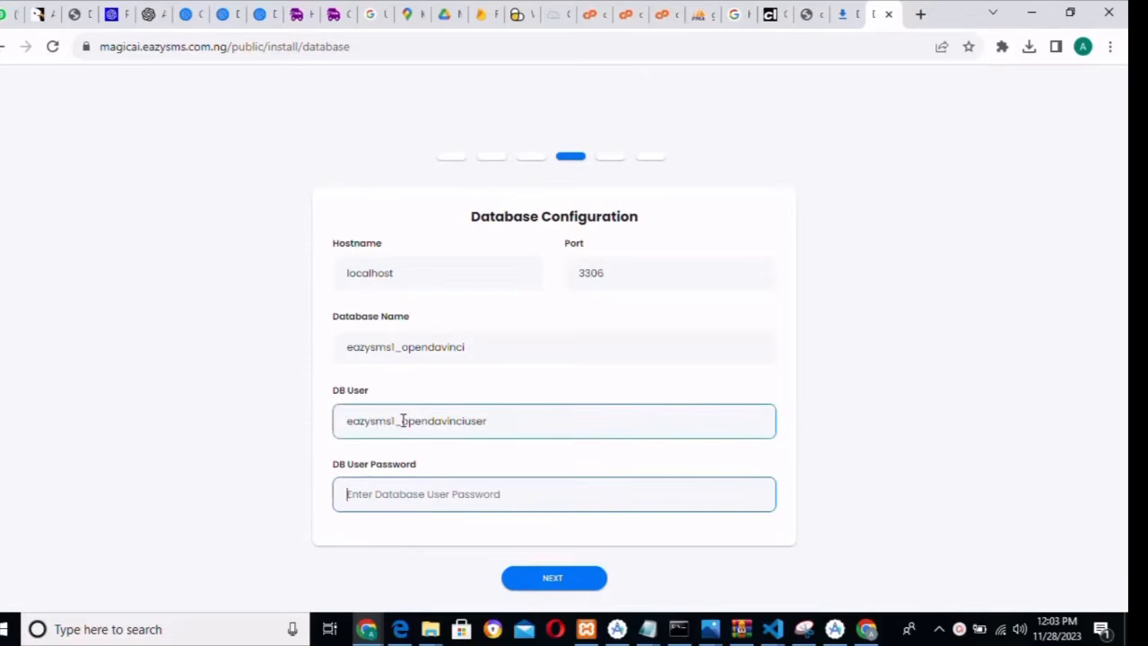
{"action": "left_click_drag", "start_coordinate": [487, 420], "coordinate": [402, 419]}
{"action": "key", "text": "ctrl+c"}
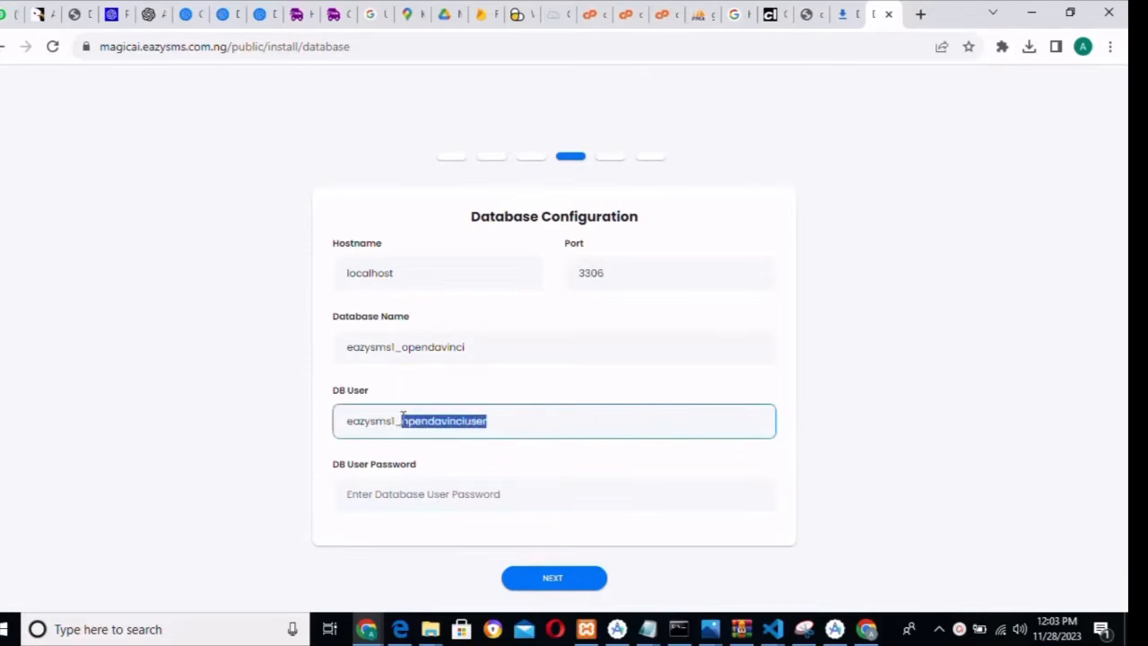
{"action": "left_click", "coordinate": [404, 494]}
{"action": "key", "text": "ctrl+v"}
{"action": "type", "text": "@1"}
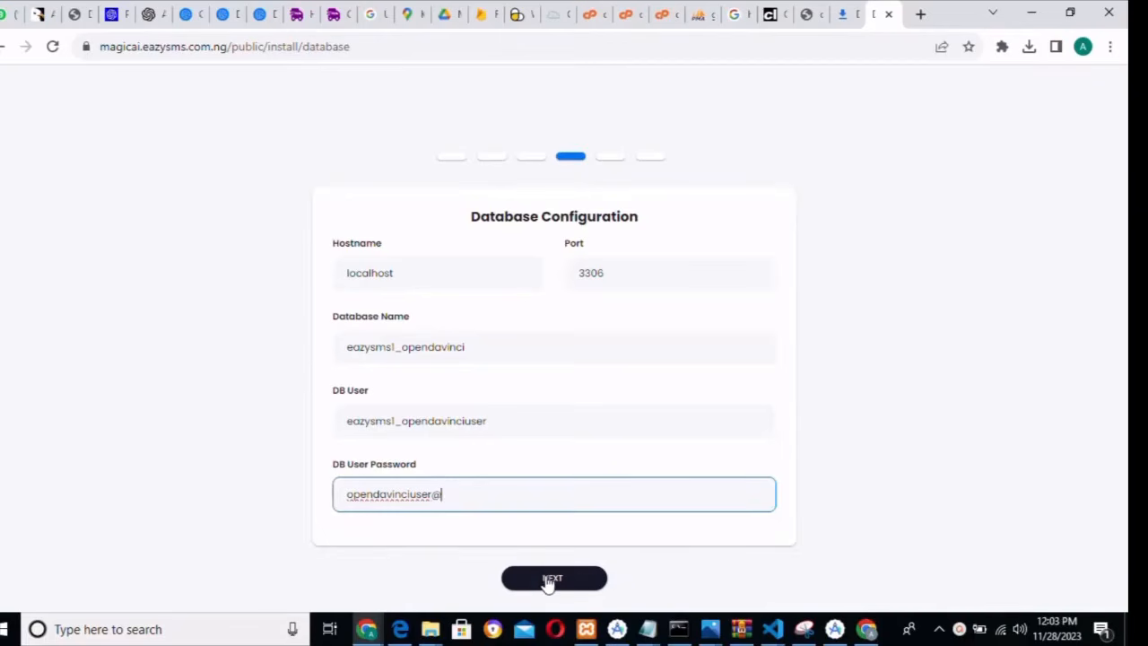
{"action": "left_click", "coordinate": [548, 581]}
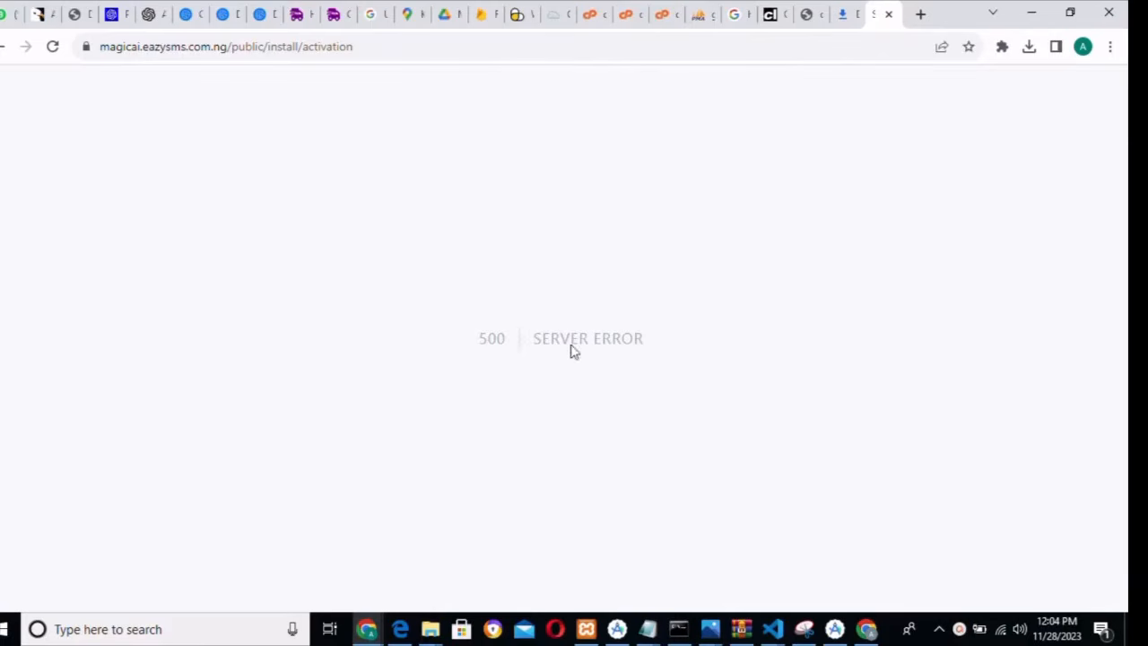
- In File Manager's magicai folder, open the .env file in the editor
{"action": "left_click", "coordinate": [626, 16]}
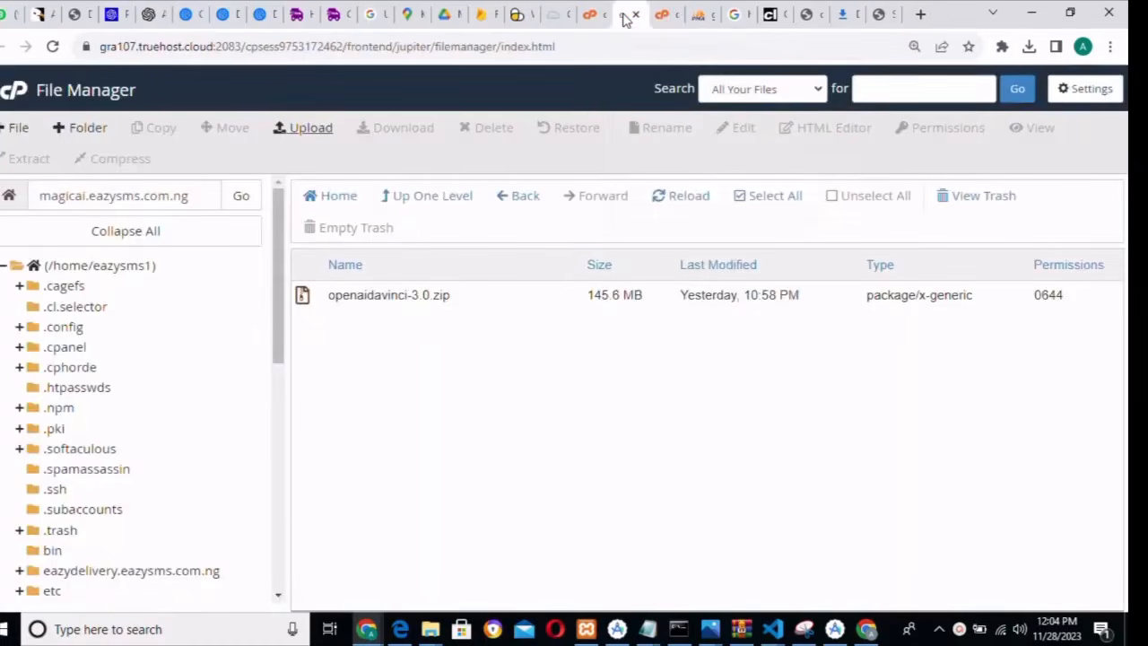
{"action": "left_click", "coordinate": [664, 16]}
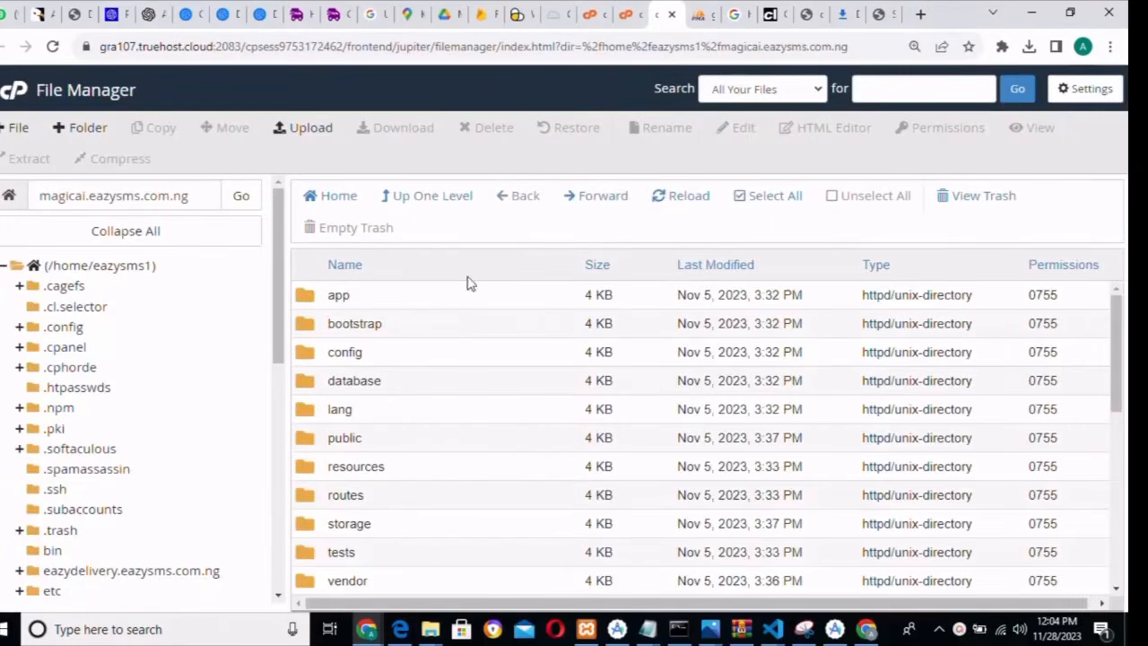
{"action": "left_click_drag", "start_coordinate": [1117, 354], "coordinate": [1116, 505]}
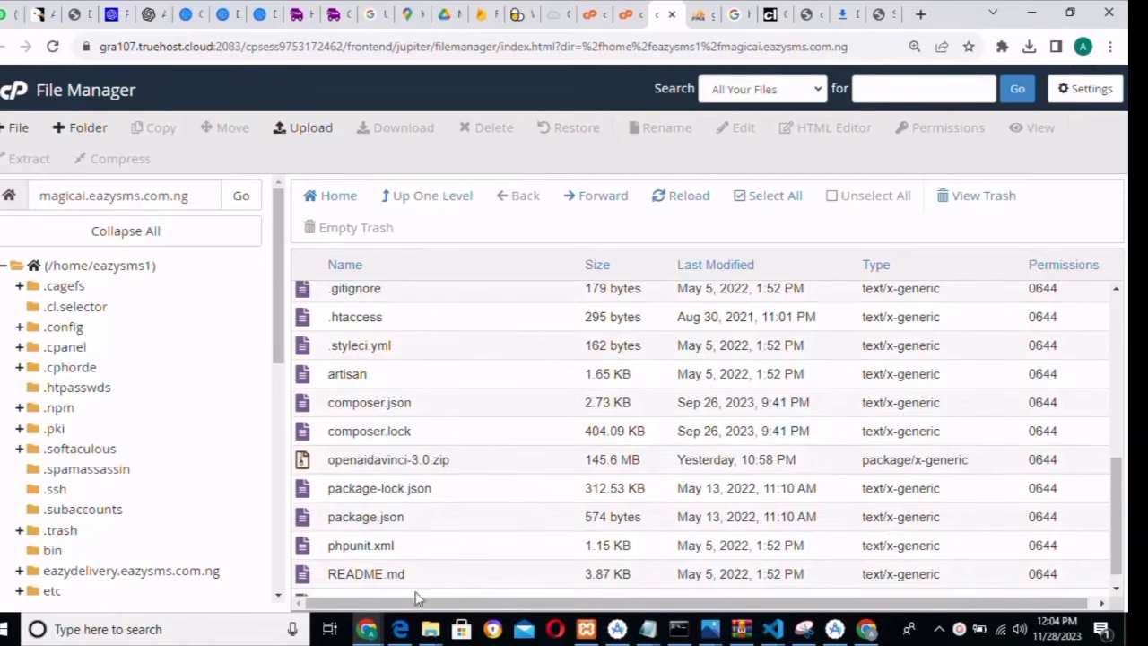
{"action": "left_click_drag", "start_coordinate": [1120, 509], "coordinate": [1119, 456]}
{"action": "left_click", "coordinate": [532, 357]}
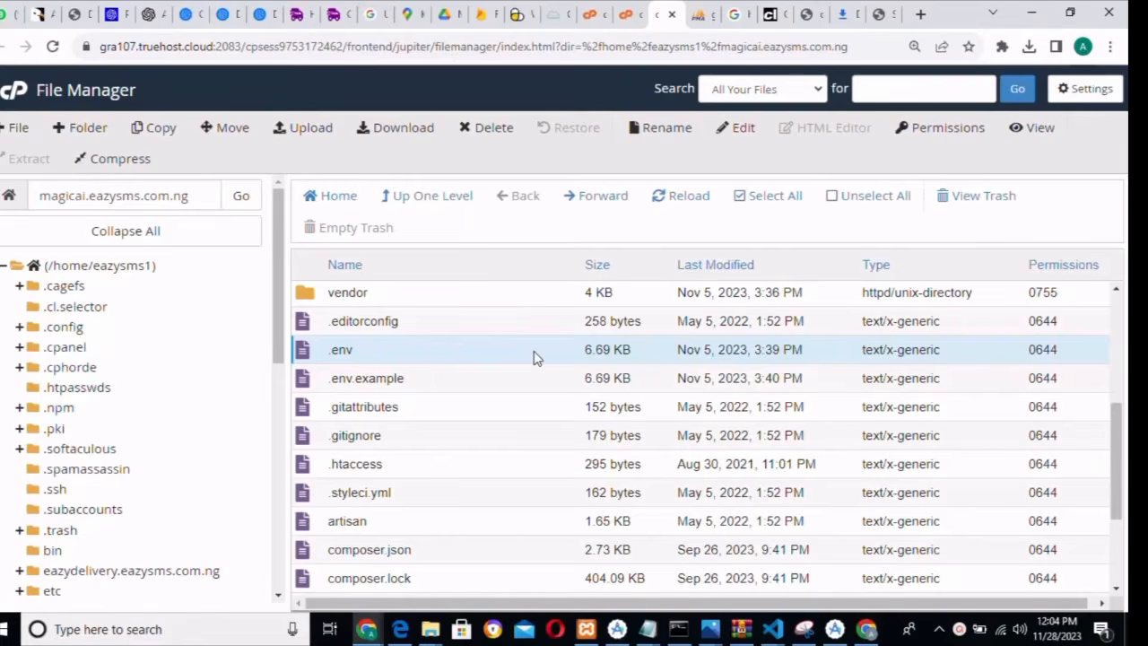
{"action": "right_click", "coordinate": [533, 357]}
{"action": "left_click", "coordinate": [574, 421]}
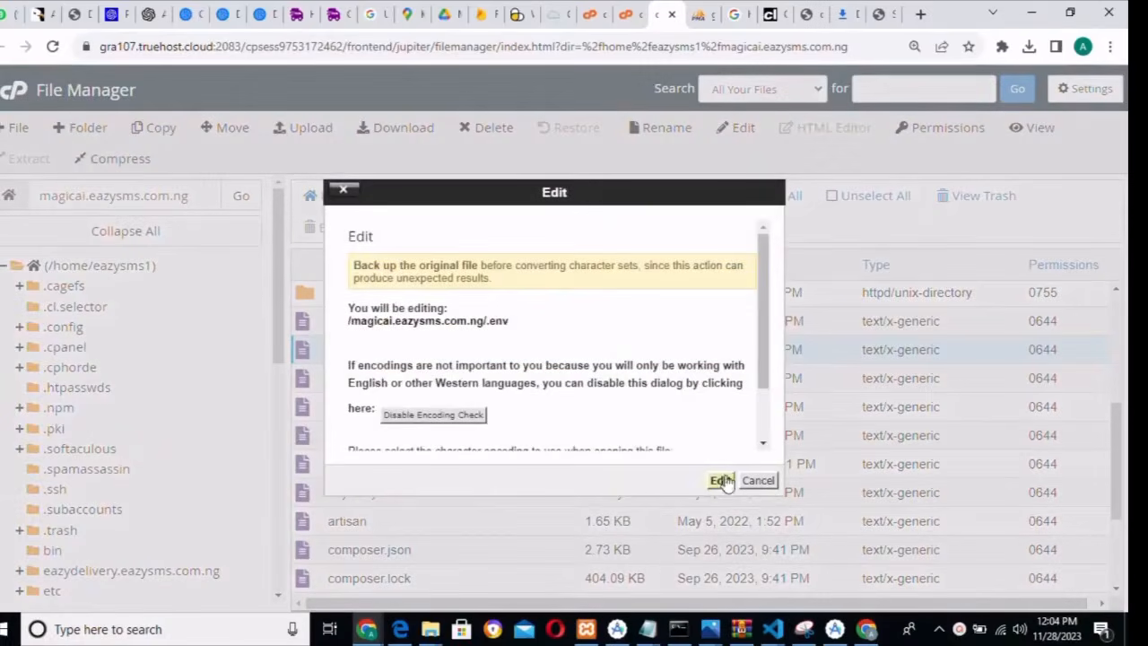
{"action": "left_click", "coordinate": [720, 479]}
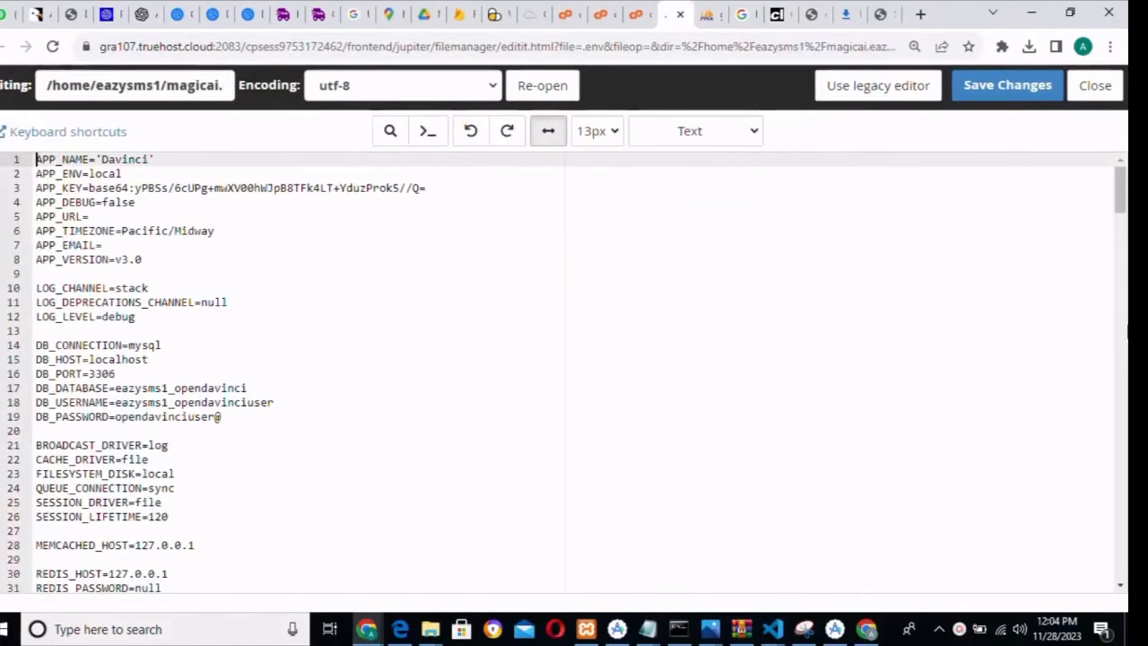
- Change APP_DEBUG from false to true, save .env, and return to the installer tab
{"action": "left_click", "coordinate": [296, 209]}
{"action": "key", "text": "BackSpace"}
{"action": "key", "text": "BackSpace"}
{"action": "key", "text": "BackSpace"}
{"action": "key", "text": "BackSpace"}
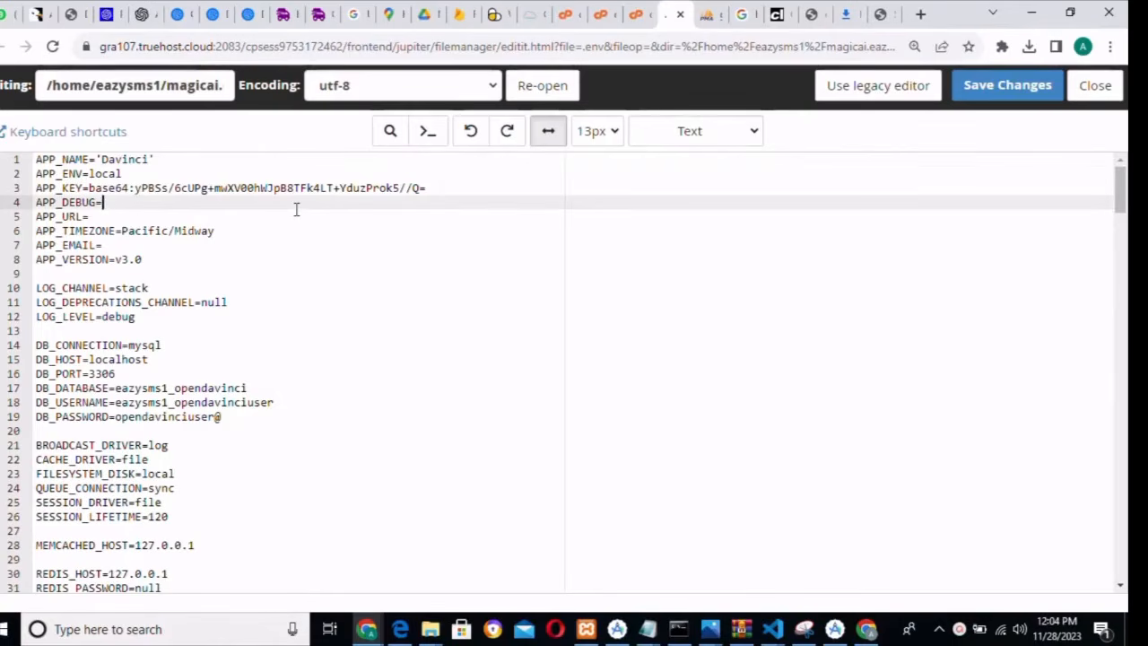
{"action": "type", "text": "true"}
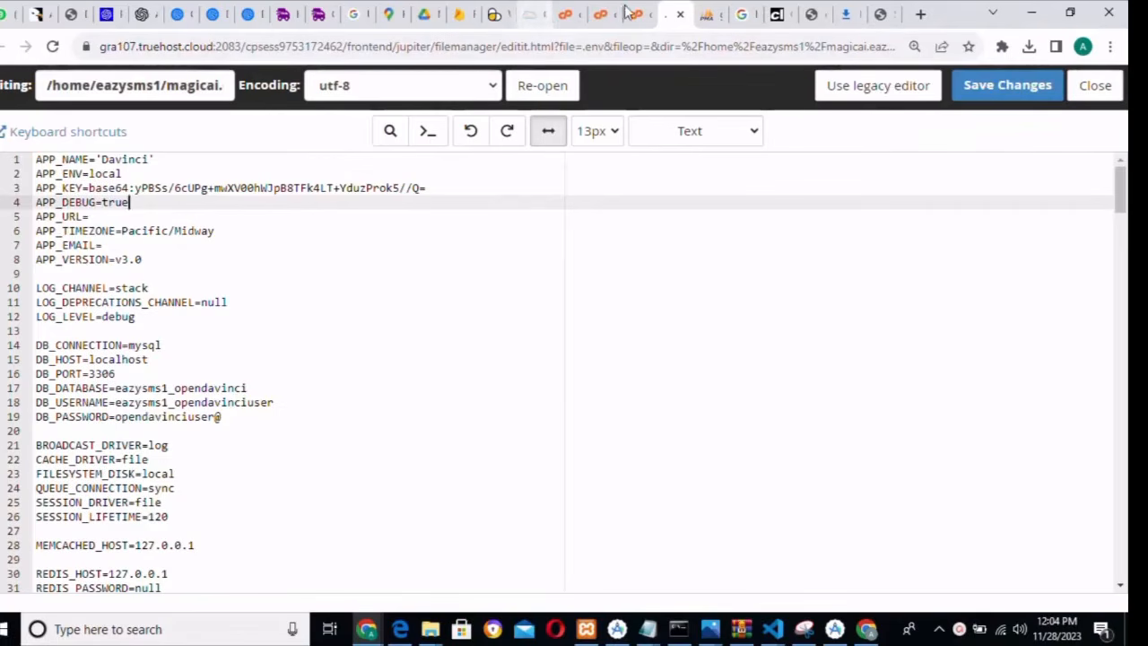
{"action": "left_click", "coordinate": [1011, 87]}
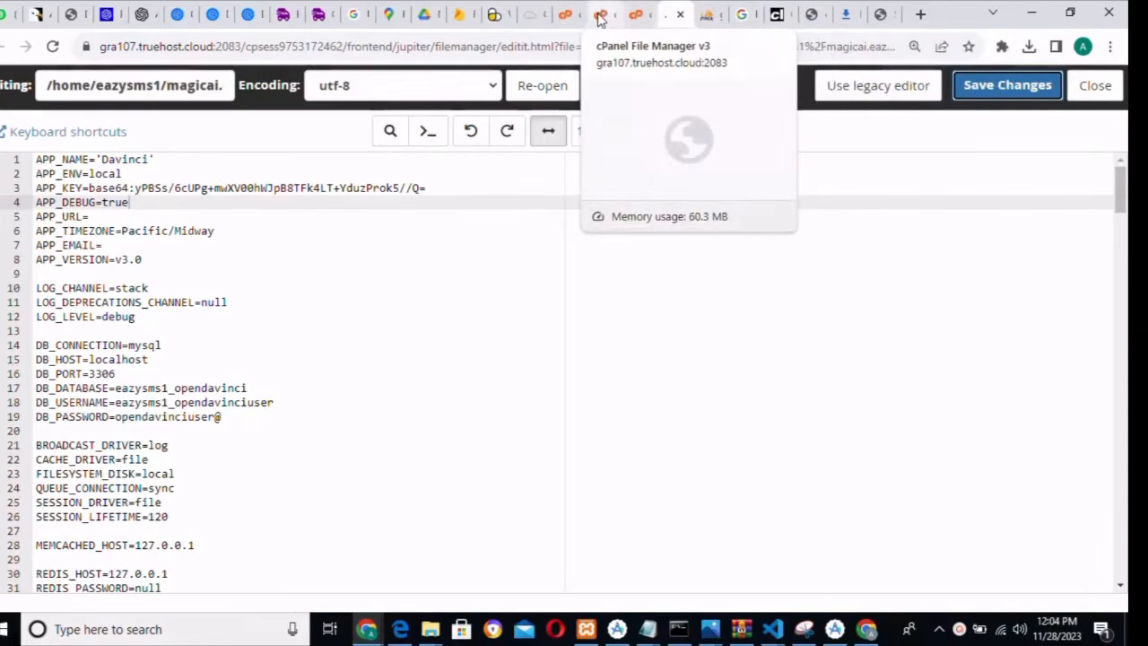
{"action": "left_click", "coordinate": [884, 16]}
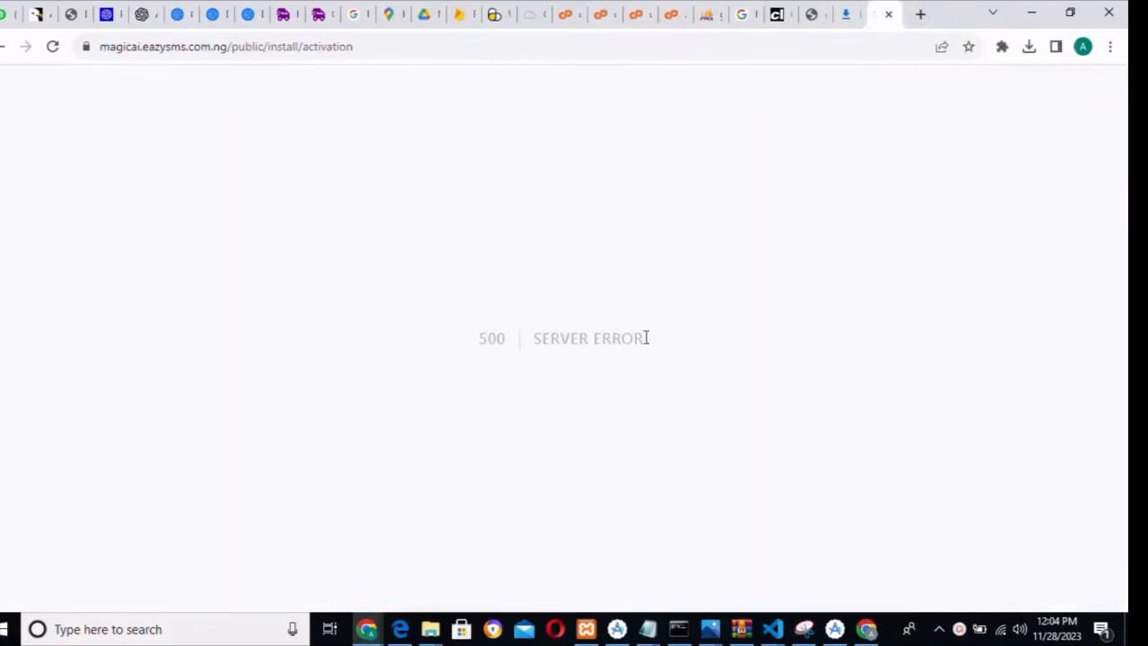
- Reload install/activation and inspect the symlink() error and storage:link code at InstallController.php:127
{"action": "left_click", "coordinate": [53, 48]}
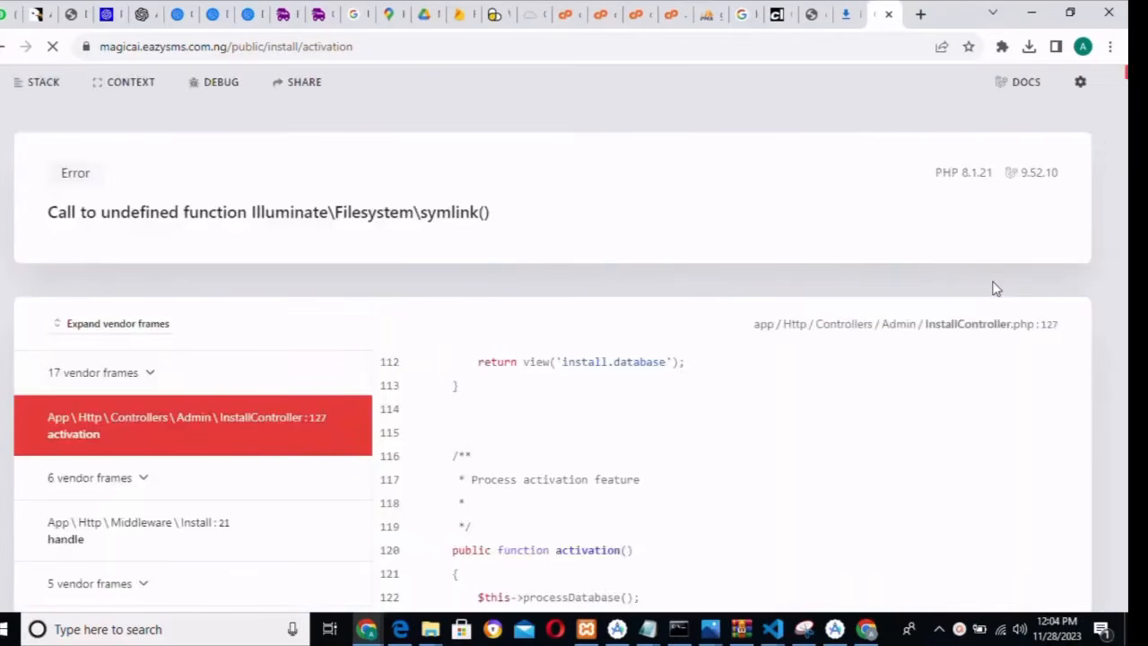
{"action": "left_click", "coordinate": [1125, 248]}
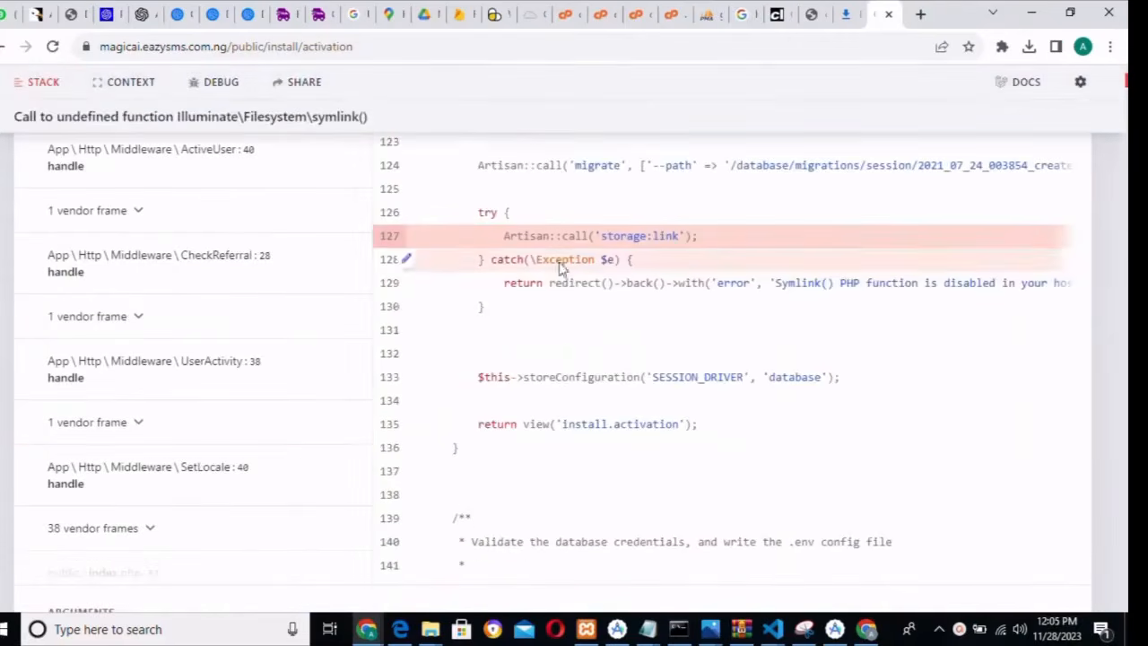
{"action": "left_click", "coordinate": [1126, 89]}
{"action": "left_click_drag", "start_coordinate": [1126, 89], "coordinate": [1117, 63]}
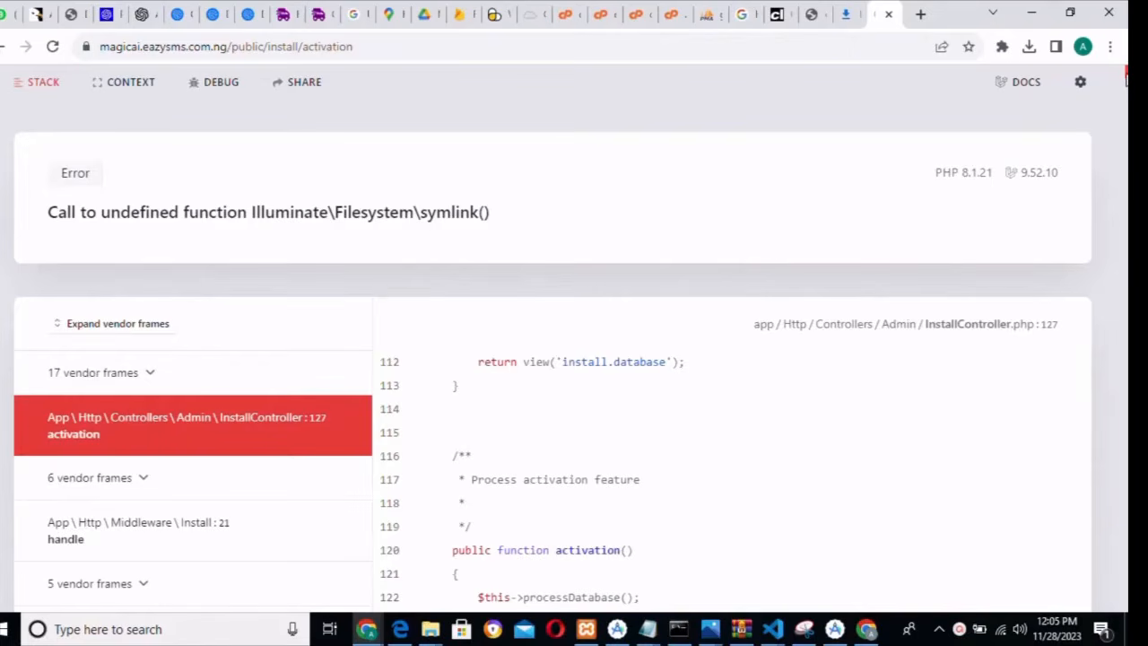
{"action": "scroll", "coordinate": [1126, 79], "scroll_direction": "down", "scroll_amount": 1}
{"action": "scroll", "coordinate": [1007, 135], "scroll_direction": "down", "scroll_amount": 6}
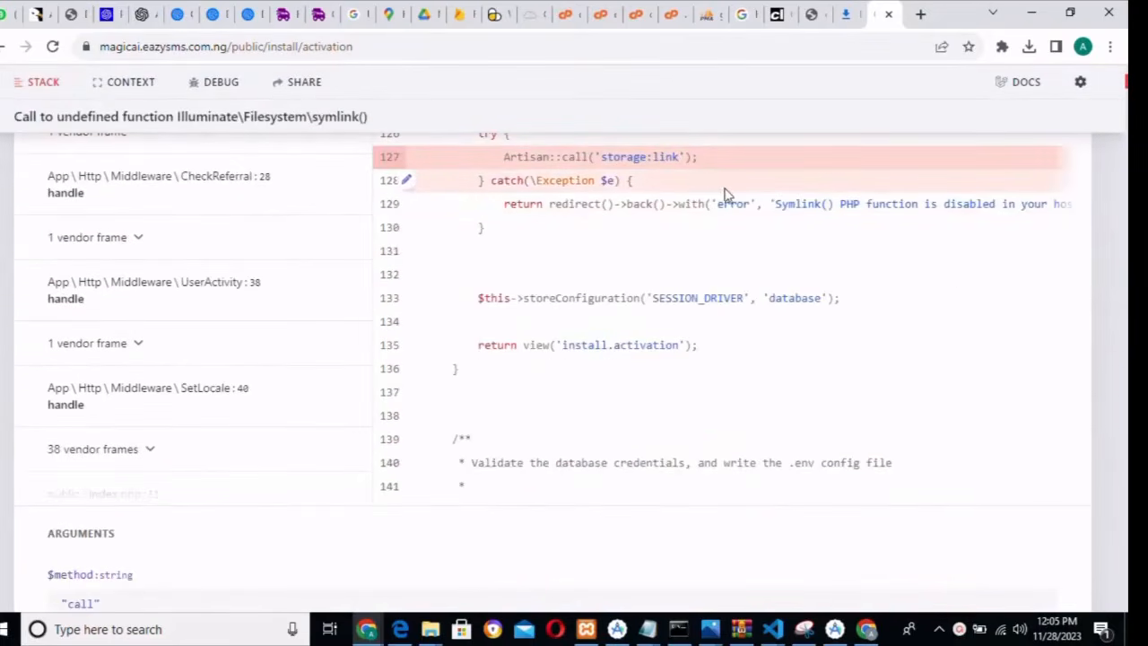
{"action": "scroll", "coordinate": [1124, 67], "scroll_direction": "up", "scroll_amount": 4}
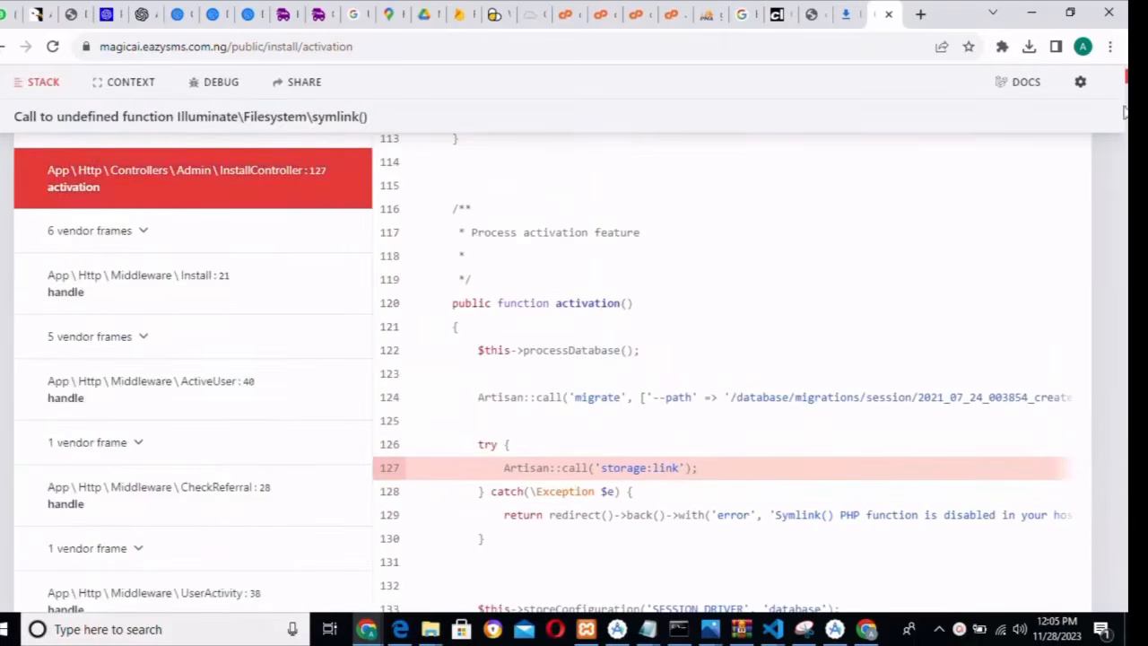
{"action": "scroll", "coordinate": [1123, 71], "scroll_direction": "up", "scroll_amount": 3}
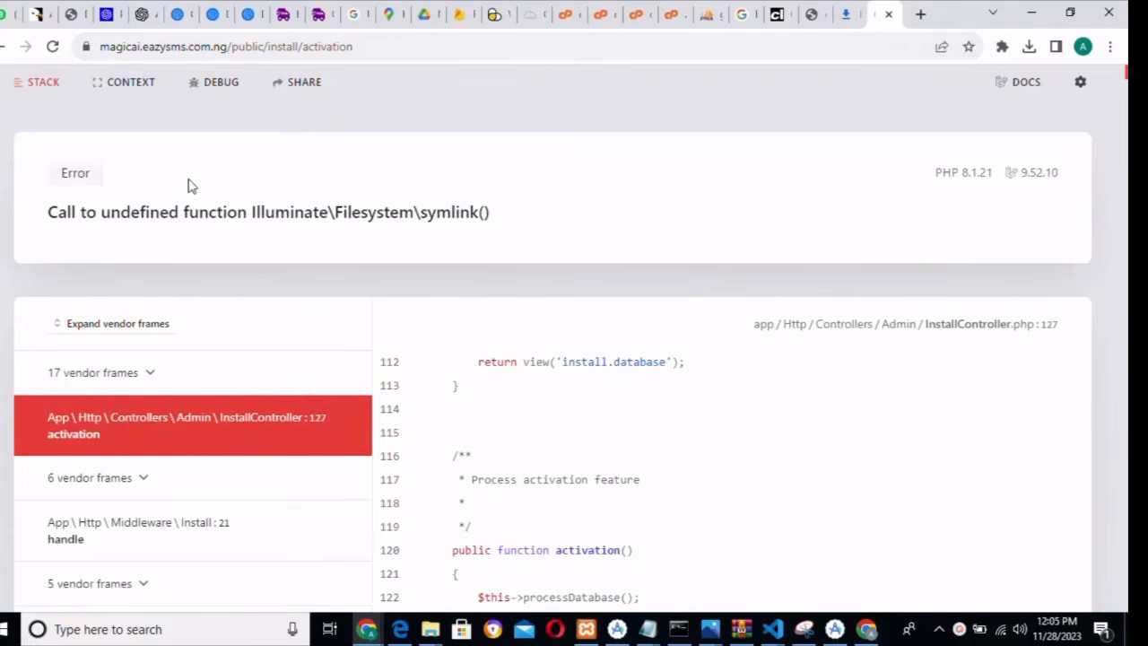
{"action": "left_click", "coordinate": [630, 18]}
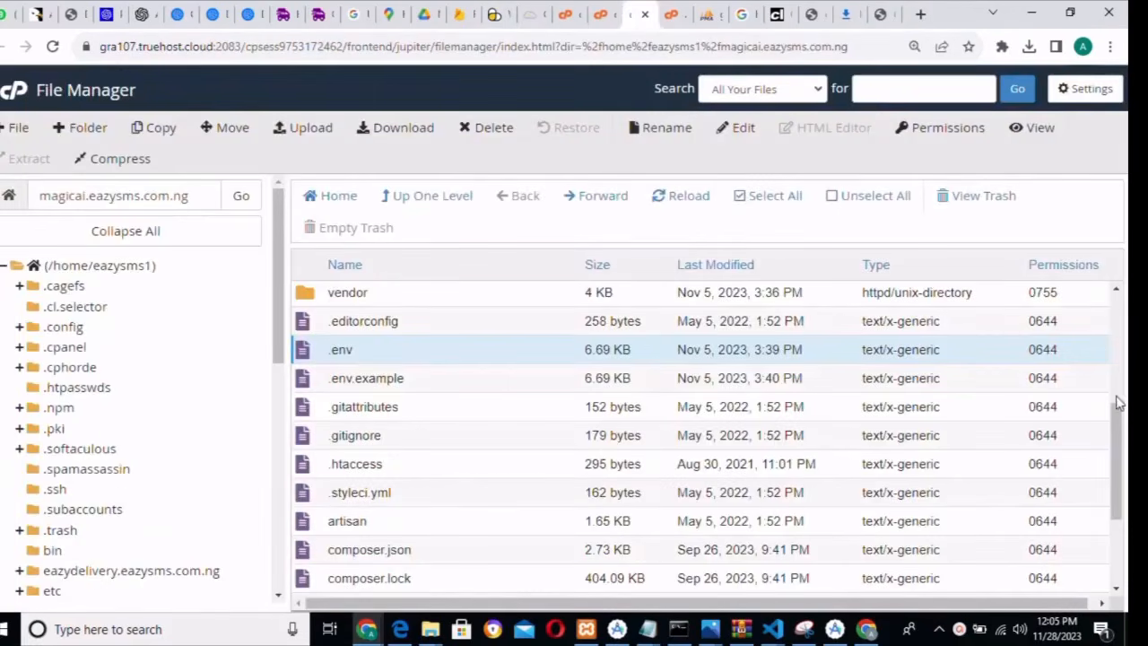
- Navigate into the app/Http/Controllers/Admin folder
{"action": "scroll", "coordinate": [1117, 403], "scroll_direction": "up", "scroll_amount": 1}
{"action": "scroll", "coordinate": [1118, 404], "scroll_direction": "up", "scroll_amount": 3}
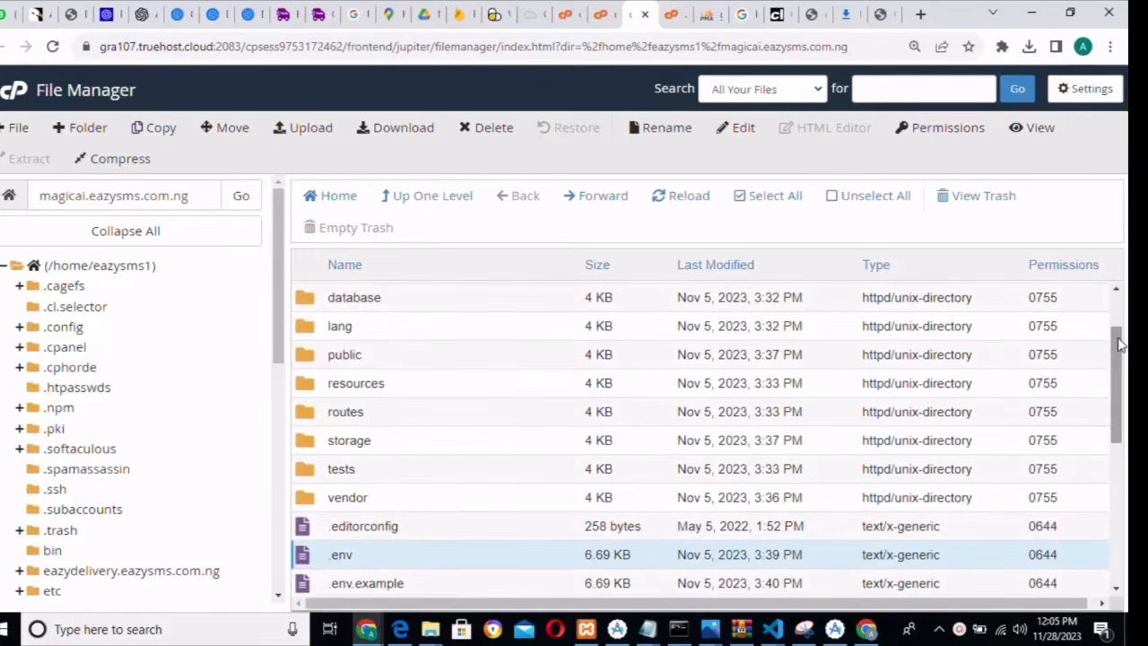
{"action": "double_click", "coordinate": [476, 296]}
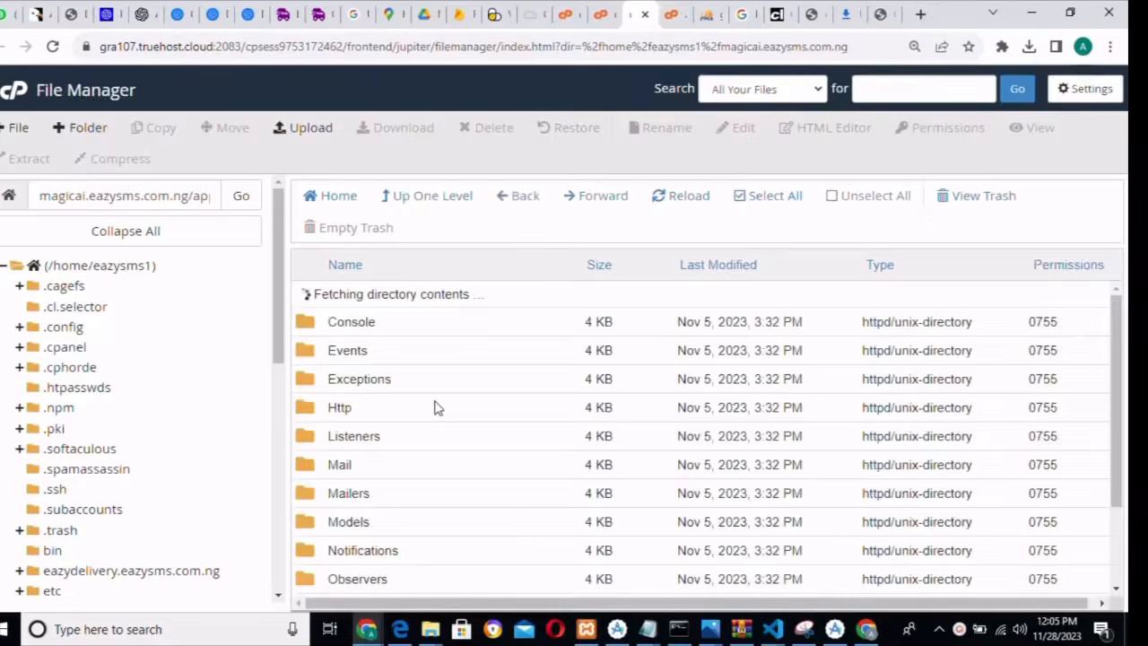
{"action": "double_click", "coordinate": [418, 391]}
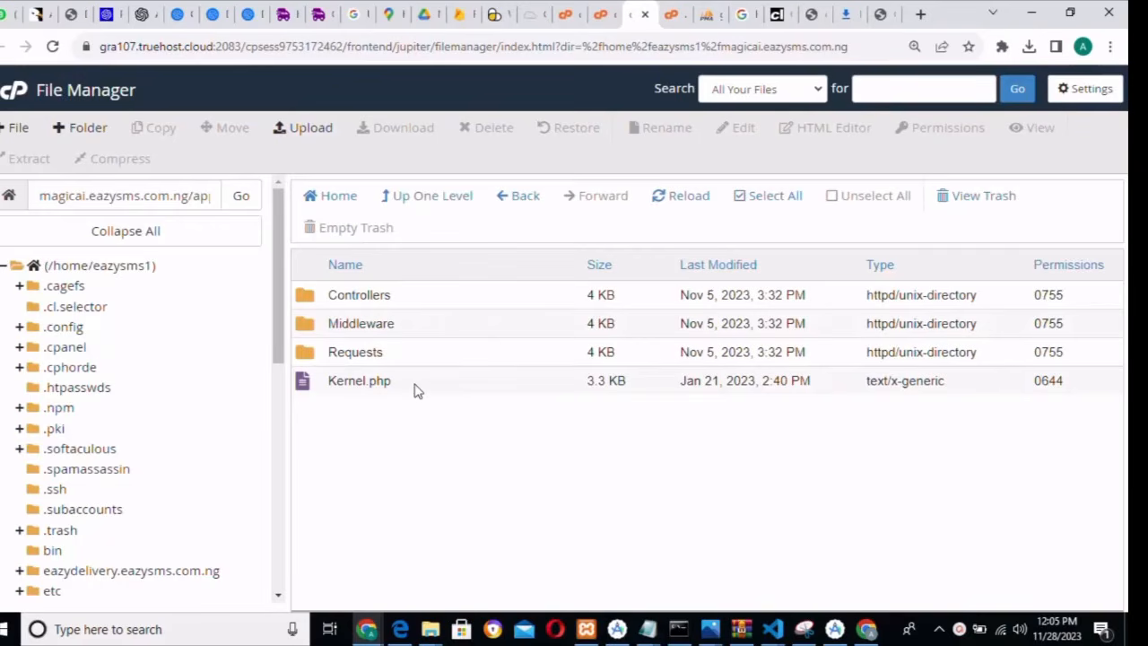
{"action": "double_click", "coordinate": [412, 304]}
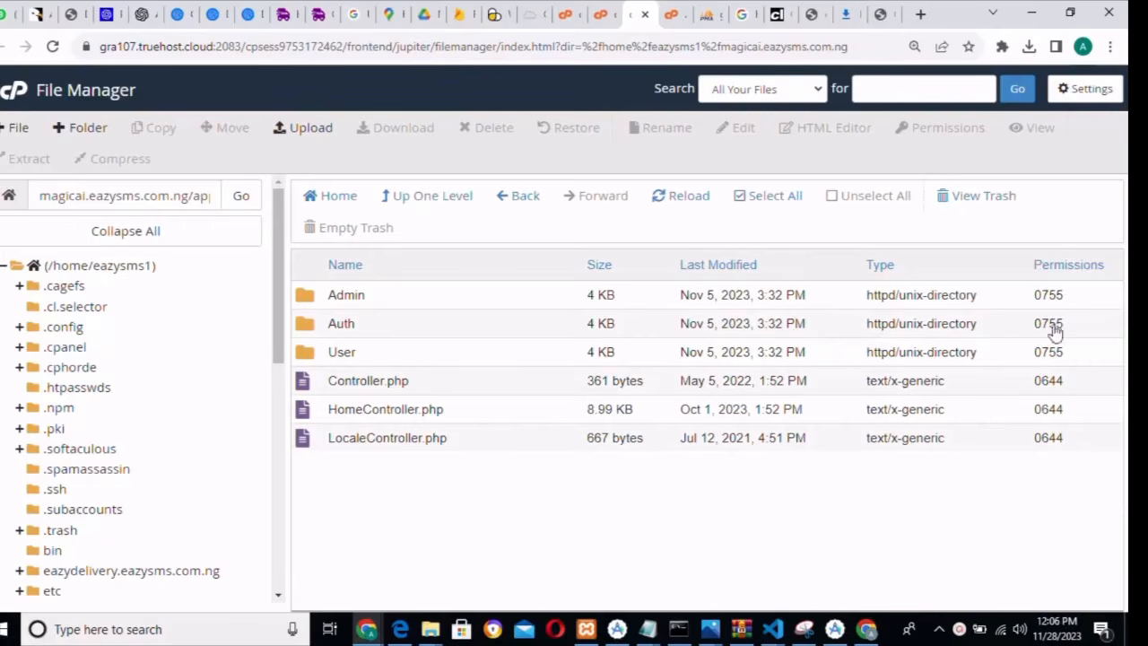
{"action": "double_click", "coordinate": [432, 295]}
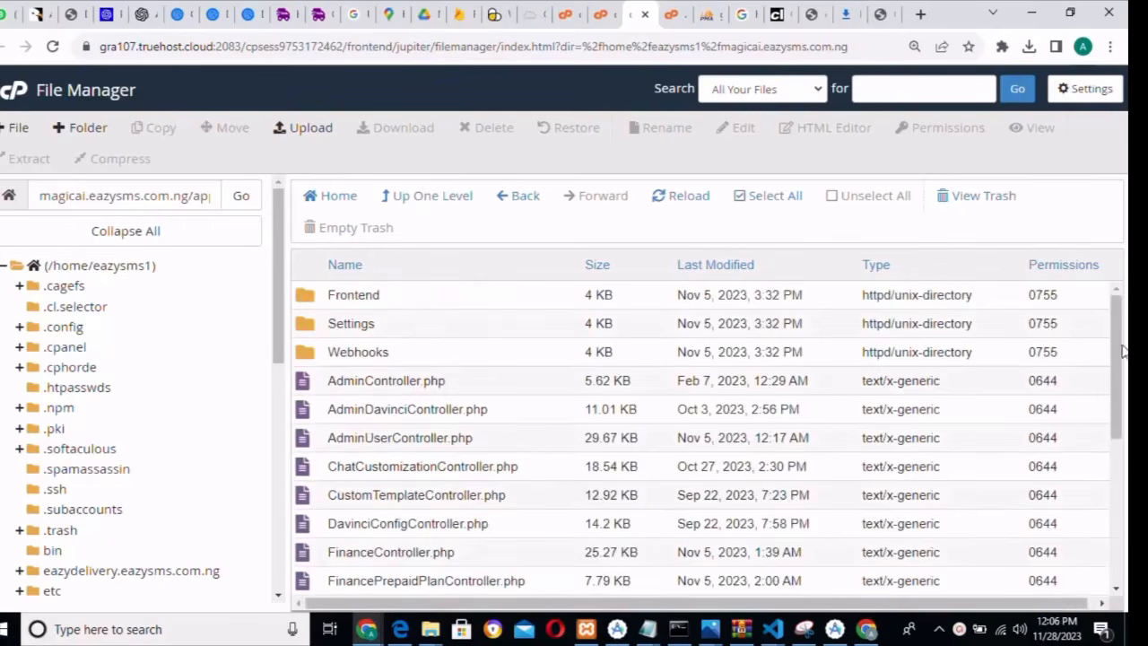
- Open InstallController.php for editing, confirming the encoding dialog
{"action": "left_click_drag", "start_coordinate": [1117, 357], "coordinate": [1116, 448]}
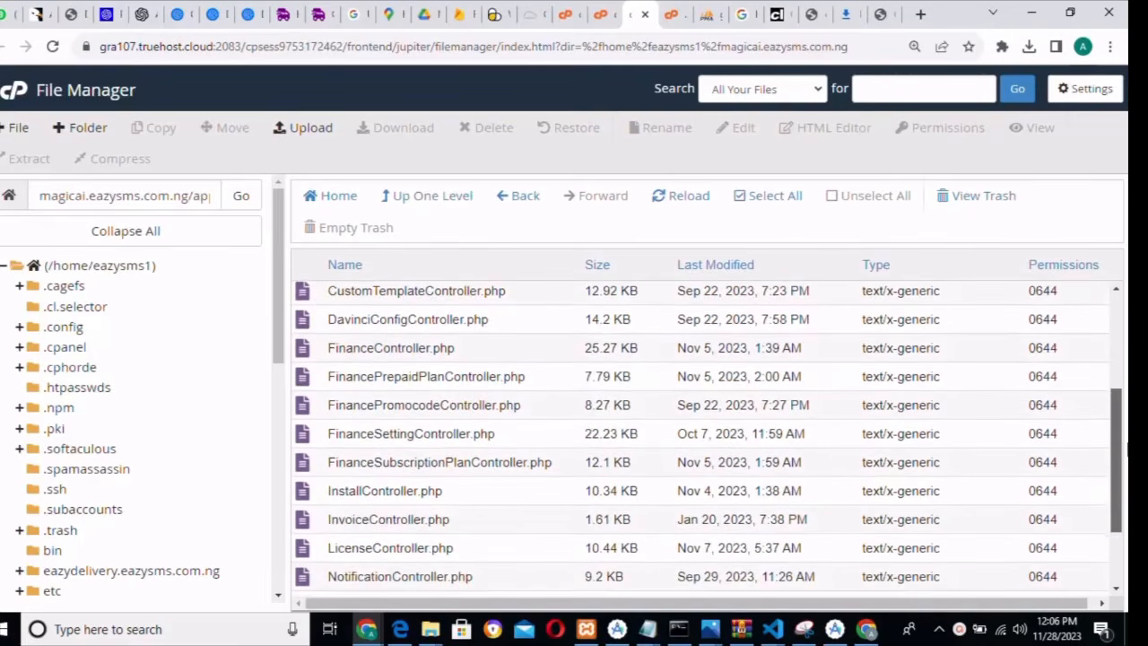
{"action": "left_click", "coordinate": [504, 498]}
{"action": "right_click", "coordinate": [504, 498]}
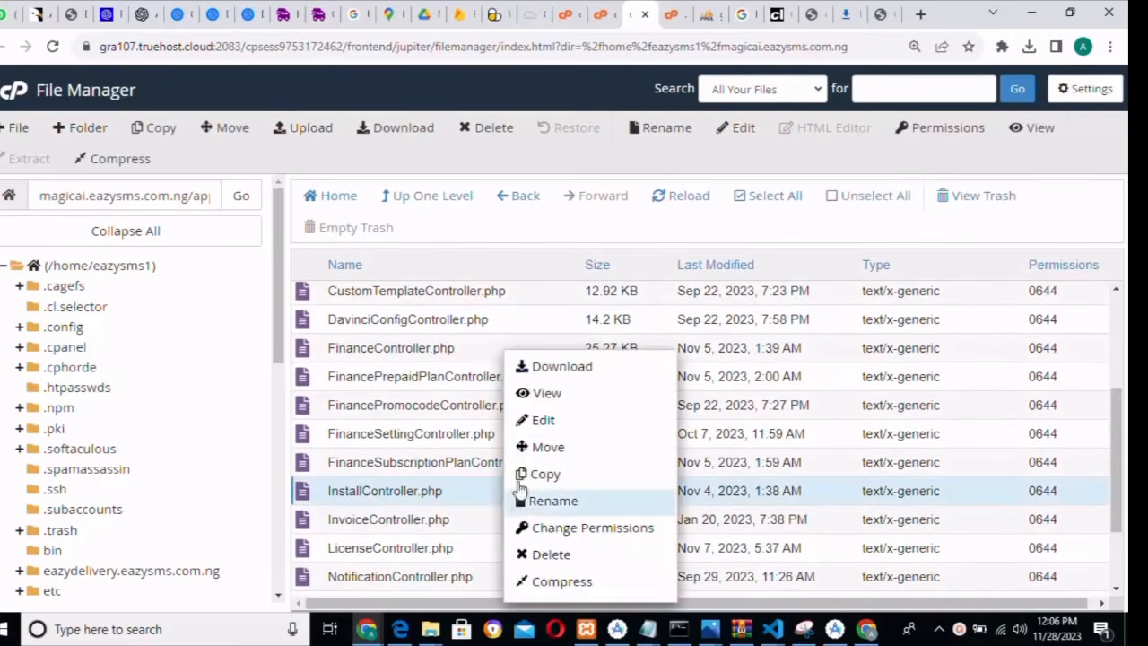
{"action": "left_click", "coordinate": [544, 421]}
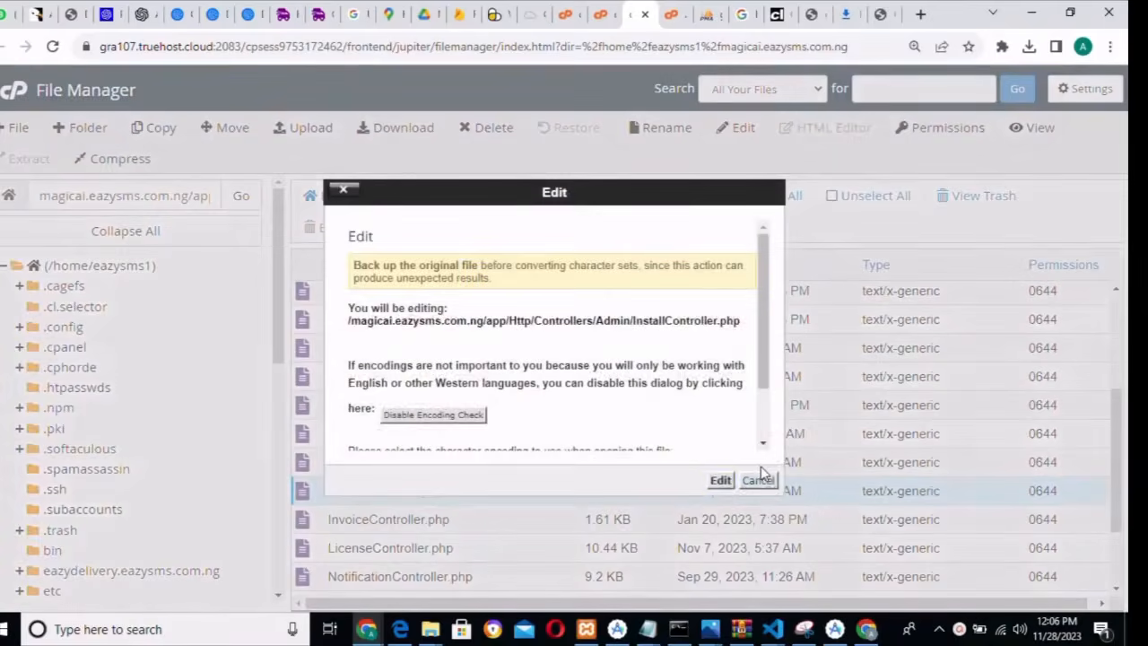
{"action": "left_click", "coordinate": [720, 481]}
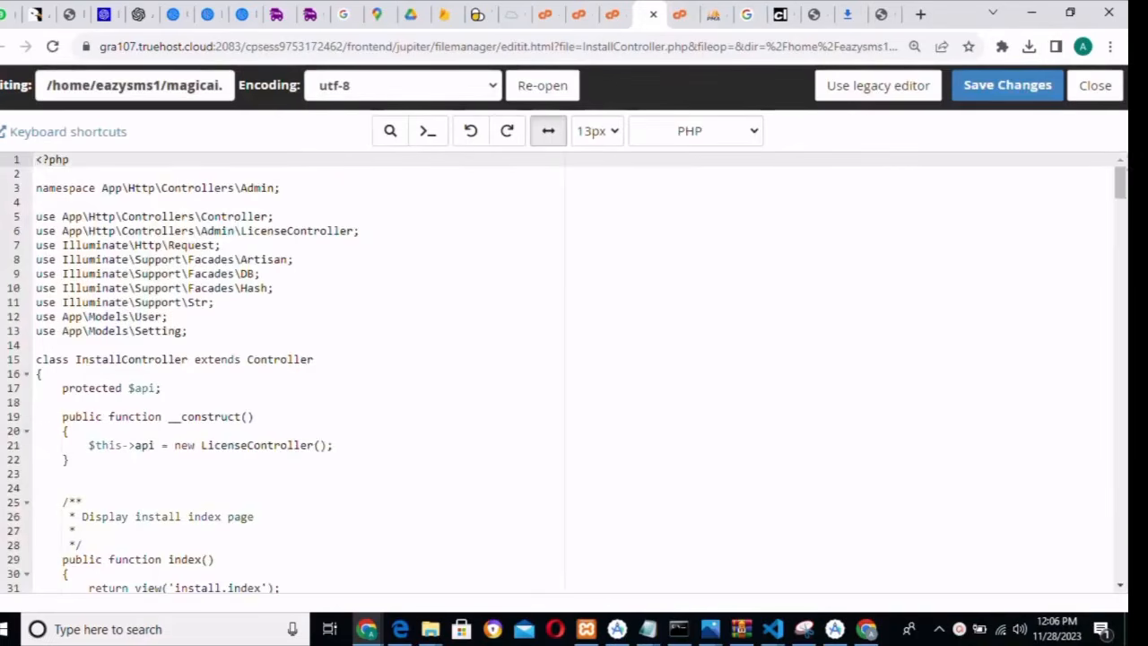
- Delete the storage:link try/catch lines 126–131 in activation() and save InstallController.php
{"action": "left_click_drag", "start_coordinate": [1123, 184], "coordinate": [1123, 306]}
{"action": "left_click_drag", "start_coordinate": [71, 336], "coordinate": [160, 434]}
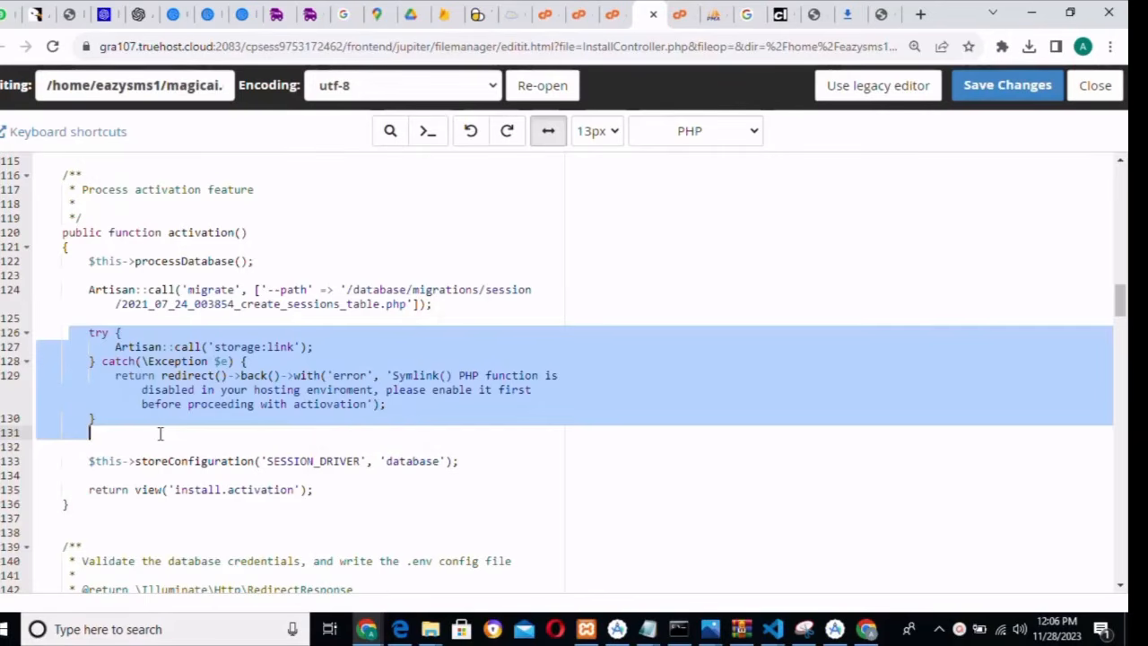
{"action": "key", "text": "BackSpace"}
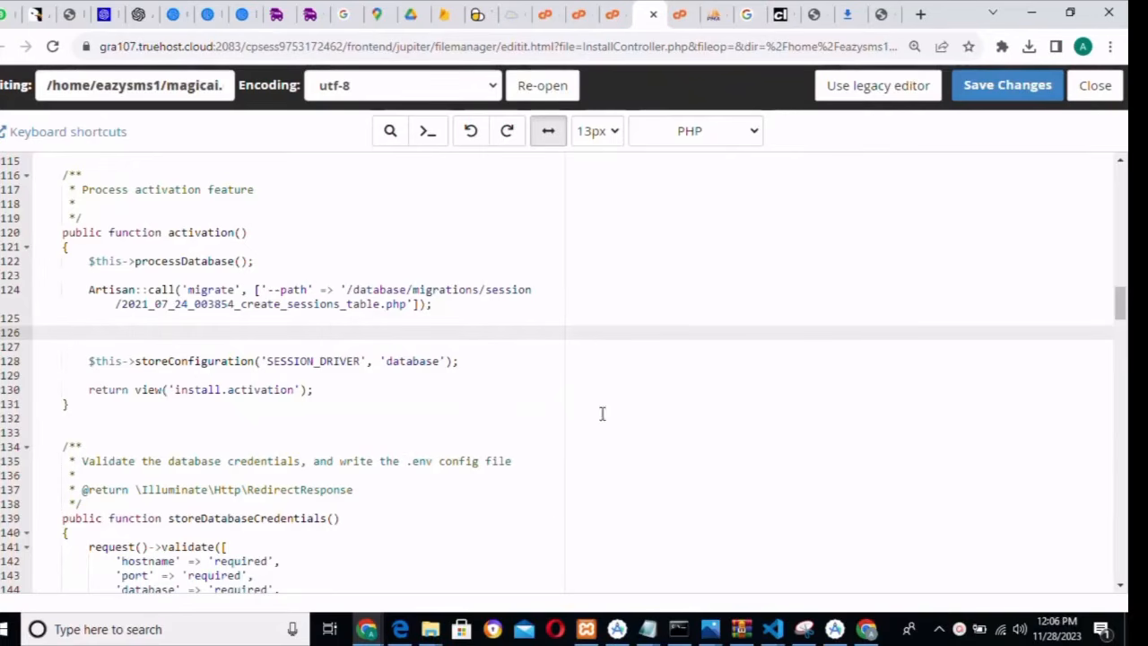
{"action": "left_click", "coordinate": [994, 90]}
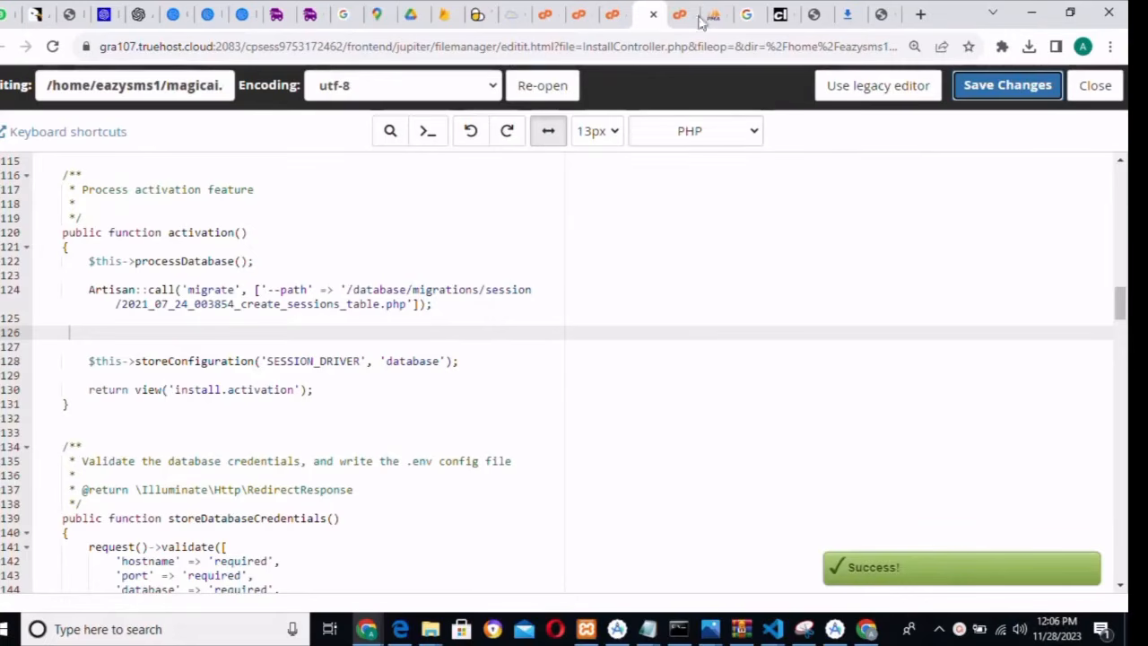
- Reload the installer and activate using placeholder text for Activation Code and Entavo Username
{"action": "left_click", "coordinate": [892, 13]}
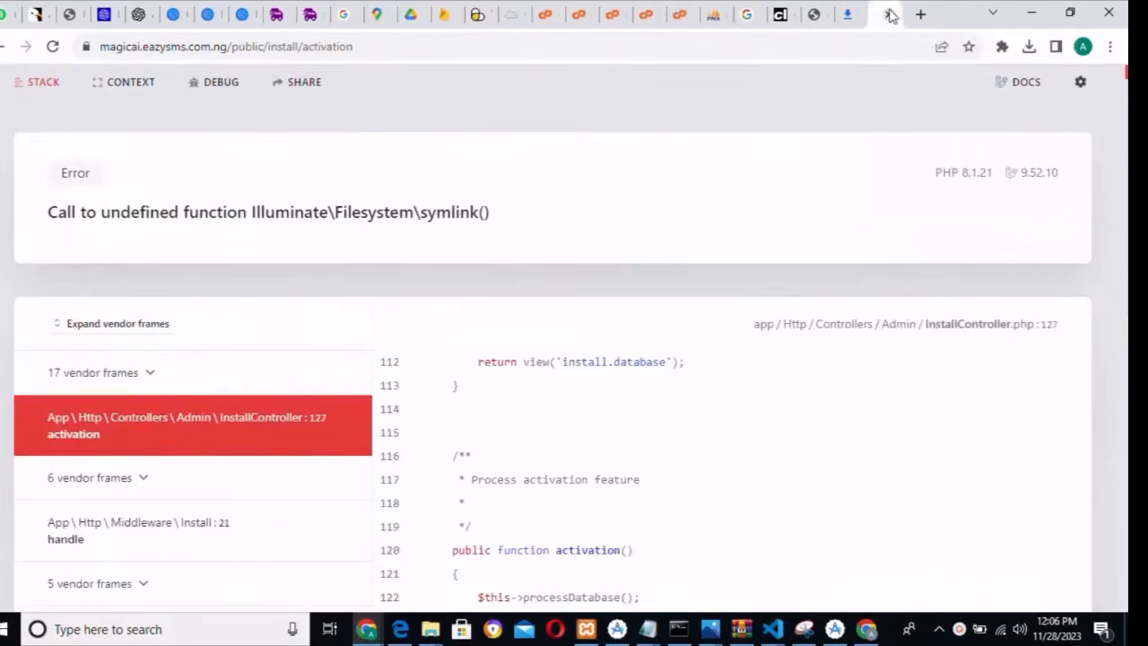
{"action": "left_click", "coordinate": [52, 45]}
{"action": "left_click", "coordinate": [389, 279]}
{"action": "type", "text": "eqeqerqt"}
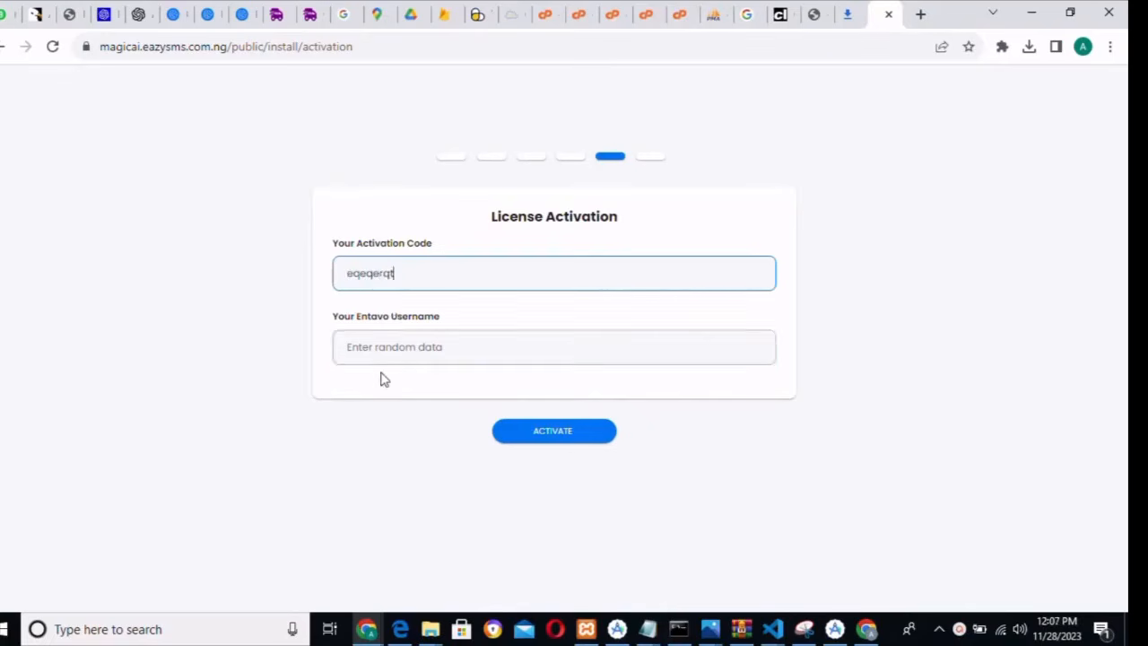
{"action": "left_click", "coordinate": [384, 356]}
{"action": "type", "text": "fsfrsr"}
{"action": "left_click", "coordinate": [549, 440]}
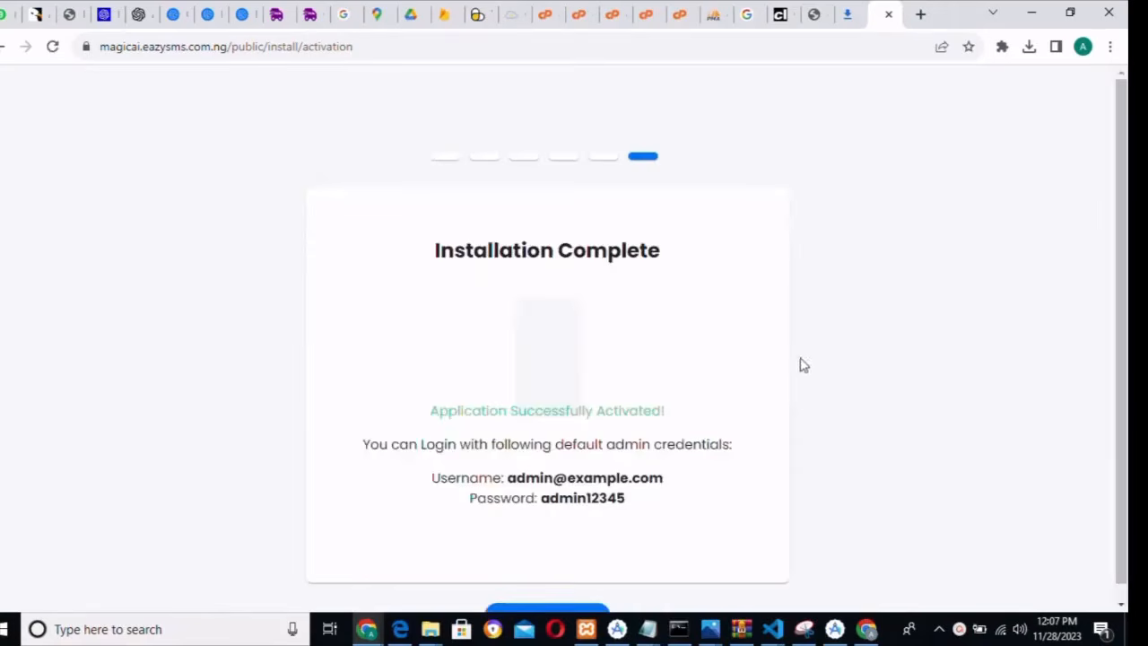
{"action": "scroll", "coordinate": [1125, 285], "scroll_direction": "down", "scroll_amount": 1}
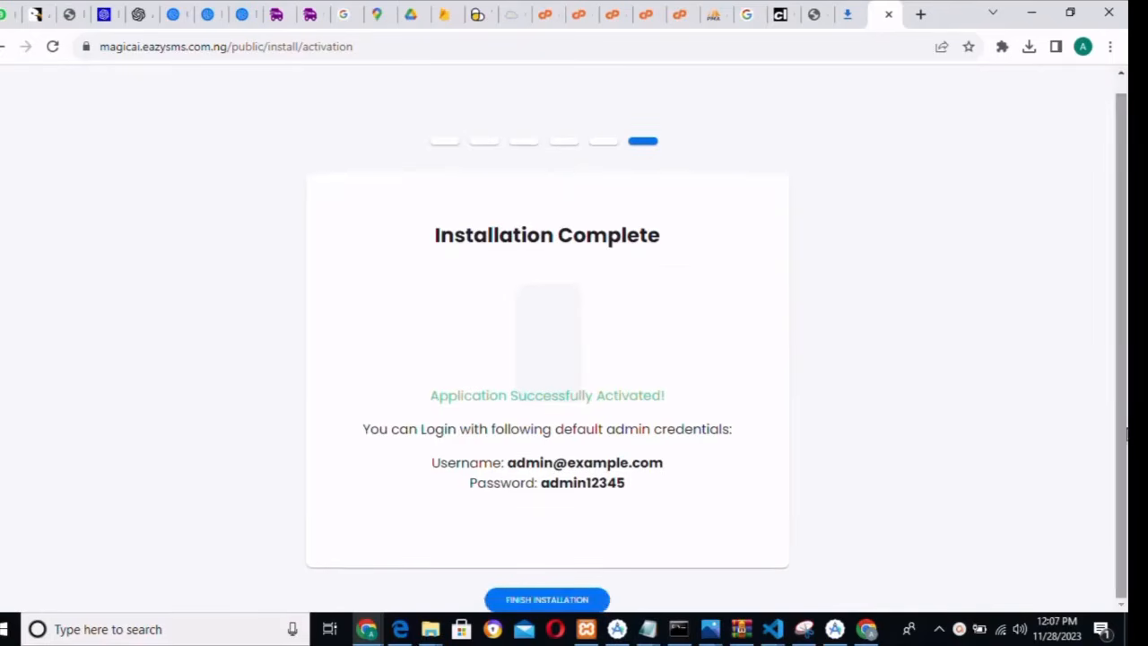
- Finish the installation, which lands on a GET-method error at /public/
{"action": "left_click", "coordinate": [532, 601]}
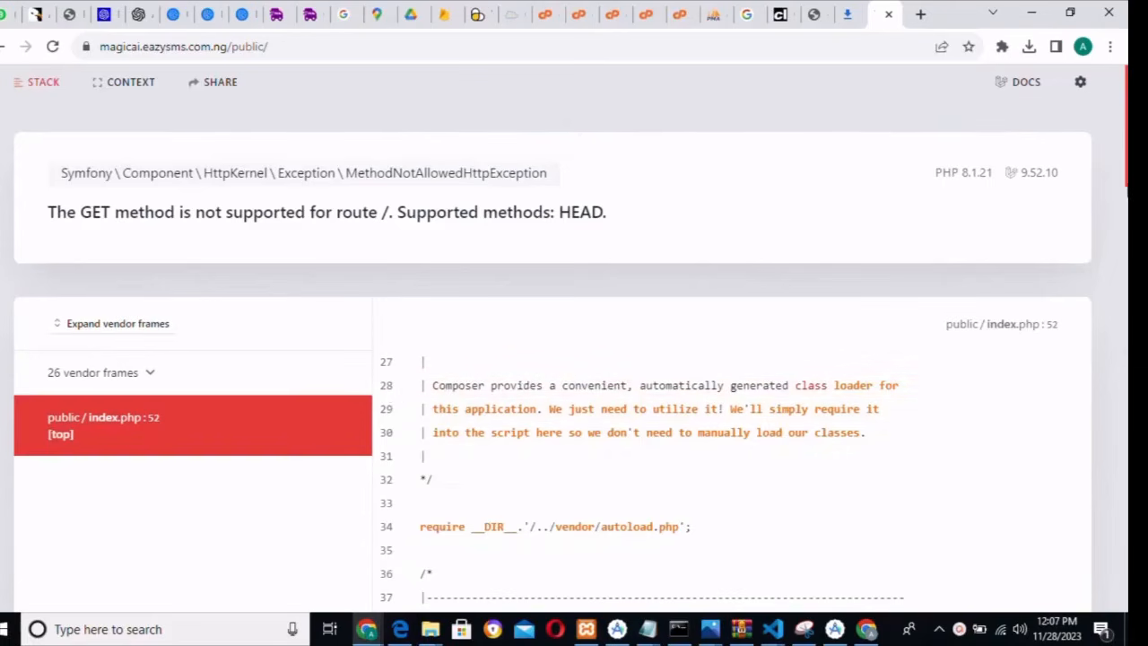
{"action": "left_click_drag", "start_coordinate": [1123, 159], "coordinate": [1127, 276]}
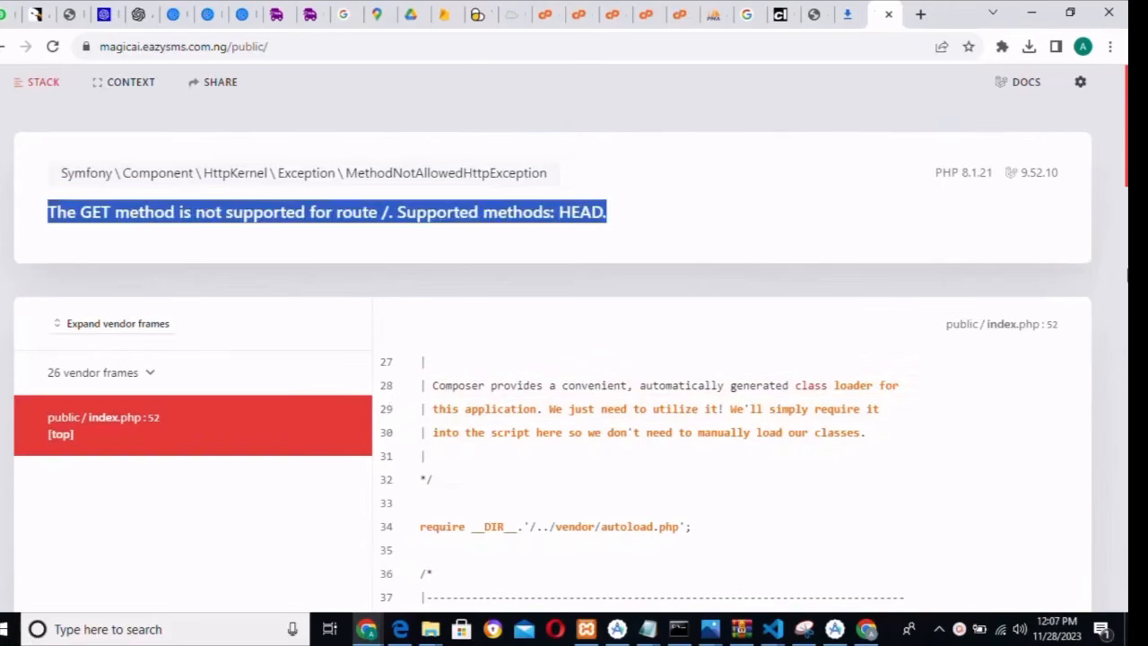
{"action": "scroll", "coordinate": [574, 359], "scroll_direction": "down", "scroll_amount": 5}
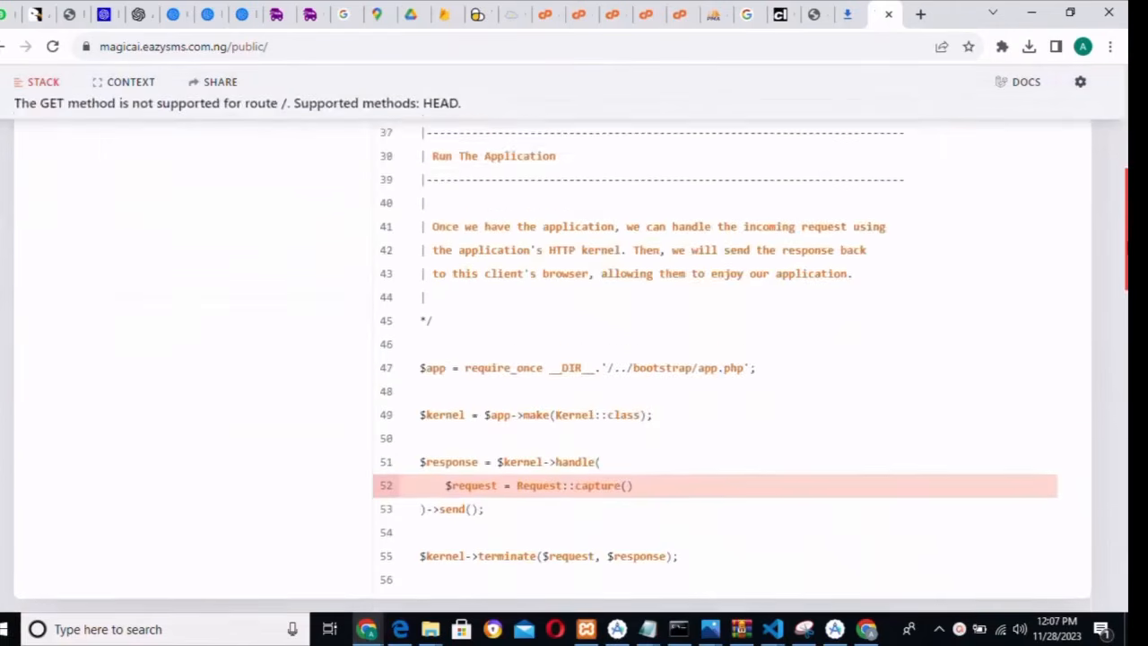
{"action": "scroll", "coordinate": [574, 359], "scroll_direction": "up", "scroll_amount": 5}
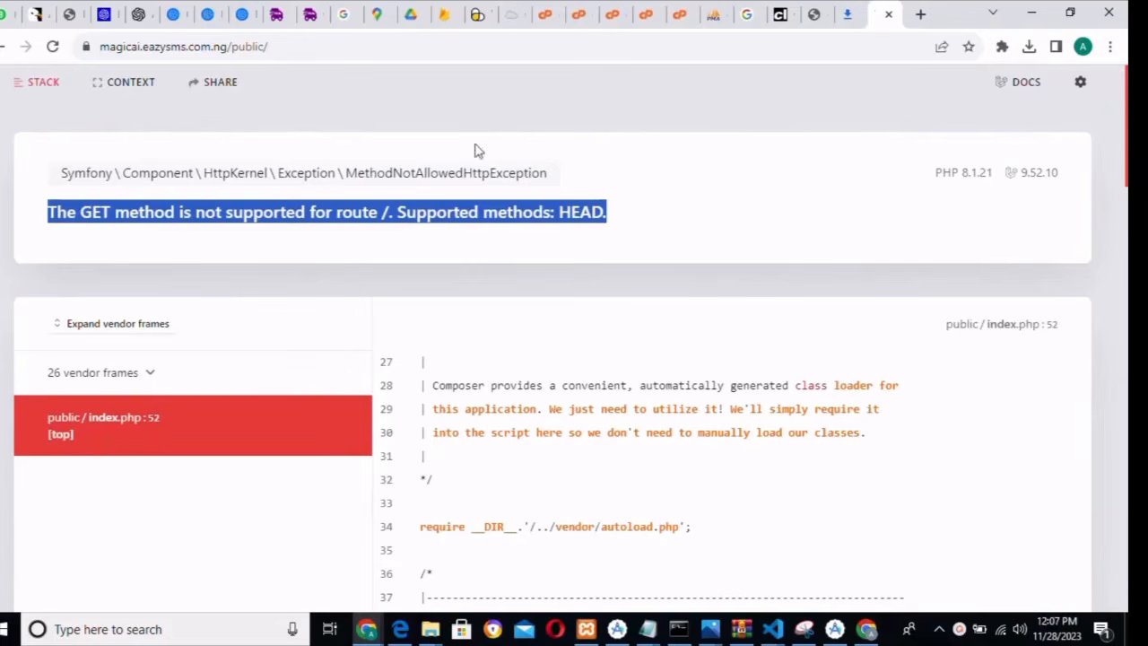
- Remove /public/ from the URL to load magicai.eazysms.com.ng at its root
{"action": "left_click", "coordinate": [290, 50]}
{"action": "left_click", "coordinate": [290, 50]}
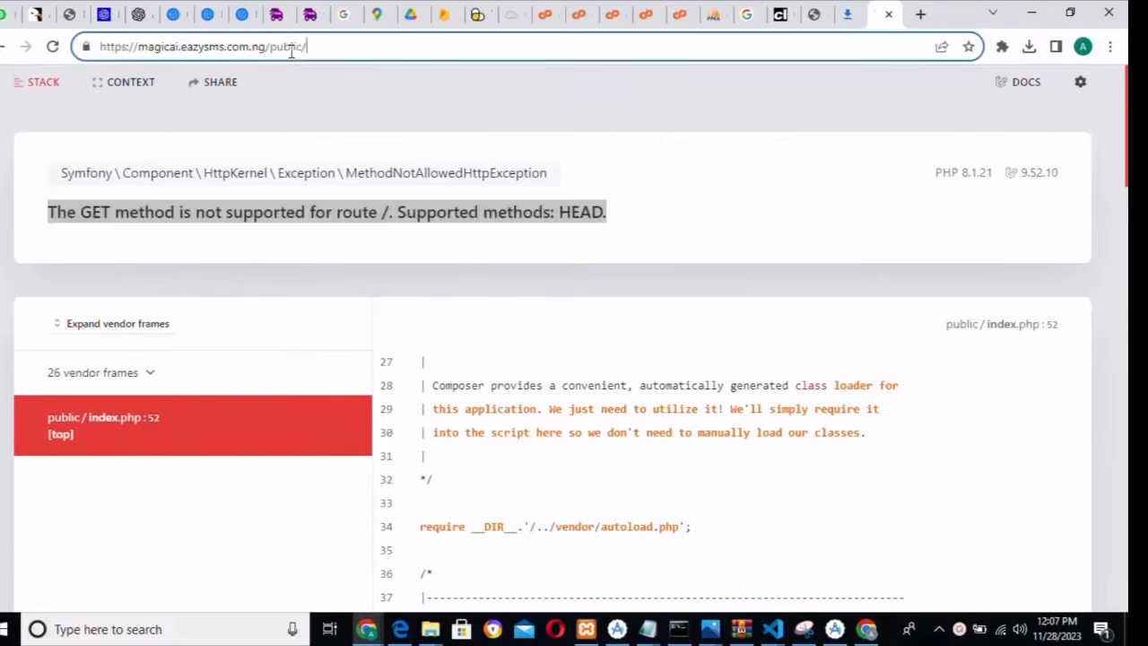
{"action": "key", "text": "BackSpace"}
{"action": "key", "text": "BackSpace"}
{"action": "key", "text": "BackSpace"}
{"action": "key", "text": "BackSpace"}
{"action": "key", "text": "BackSpace"}
{"action": "key", "text": "BackSpace"}
{"action": "key", "text": "BackSpace"}
{"action": "key", "text": "BackSpace"}
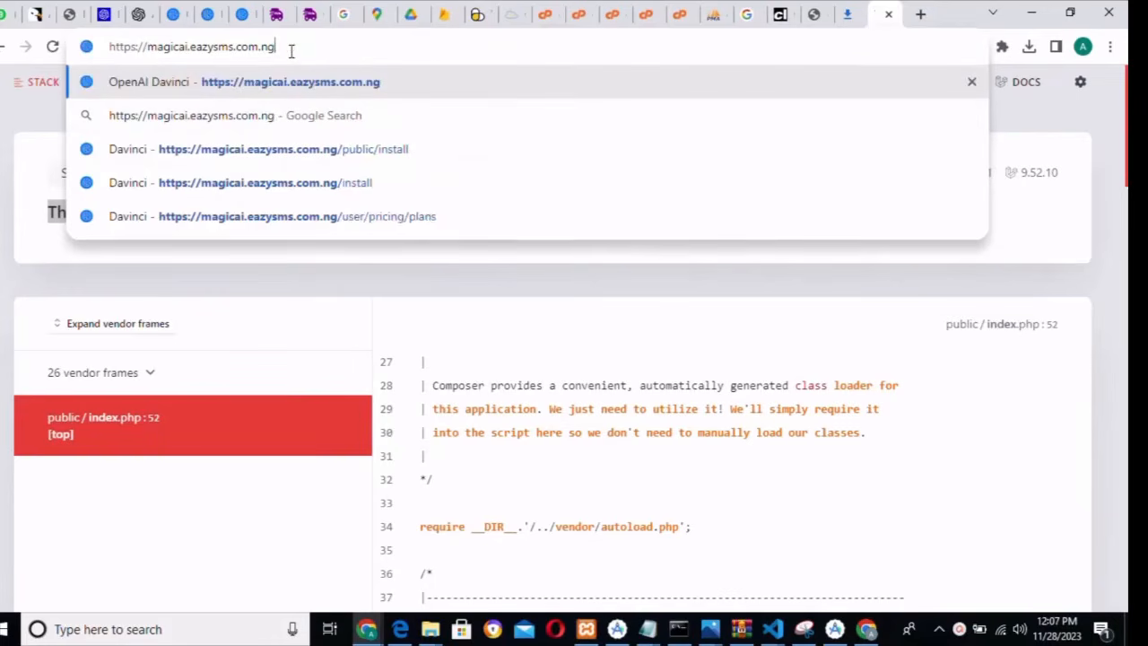
{"action": "key", "text": "Return"}
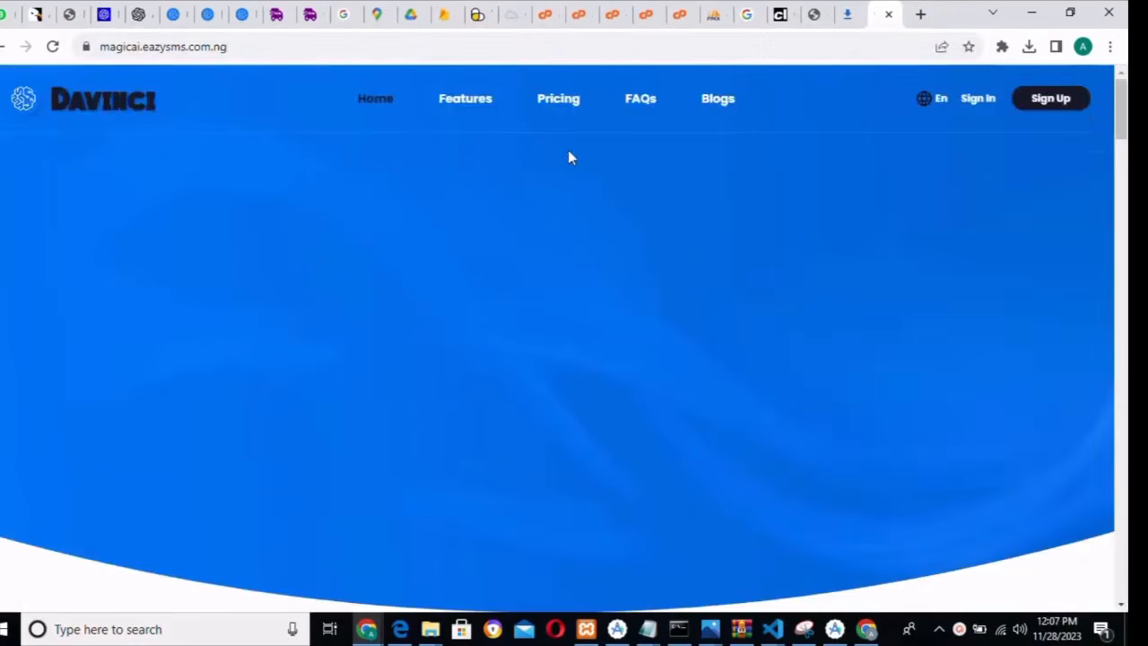
- Go to the /login sign-in page and erase the browser-autofilled Email Address
{"action": "left_click", "coordinate": [978, 105]}
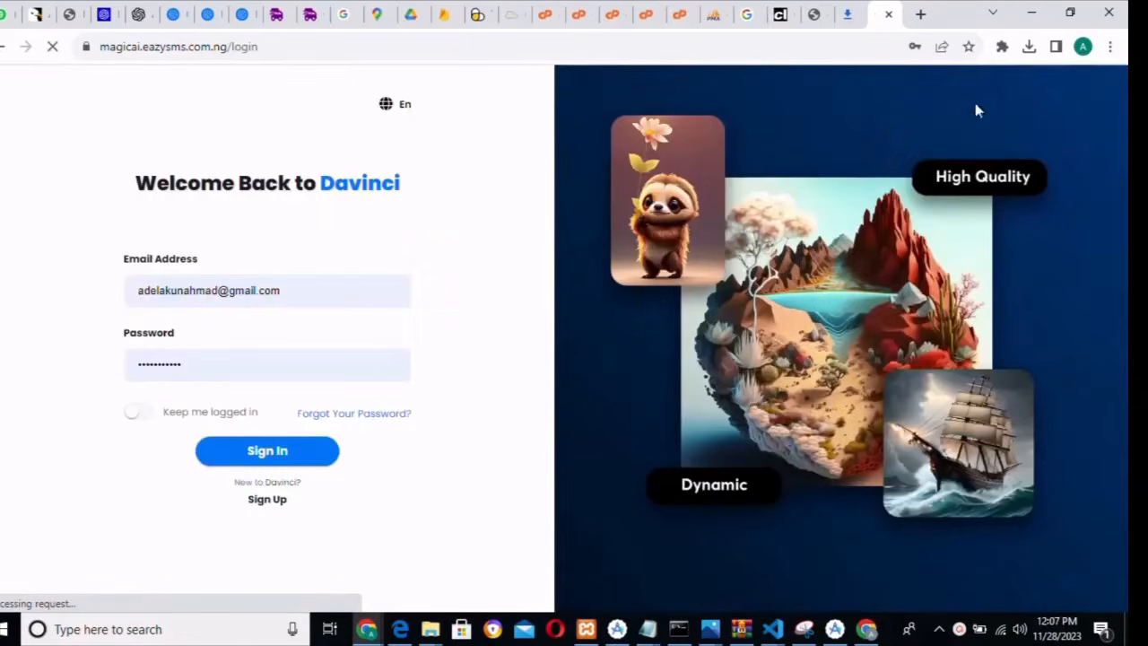
{"action": "left_click_drag", "start_coordinate": [307, 290], "coordinate": [79, 299]}
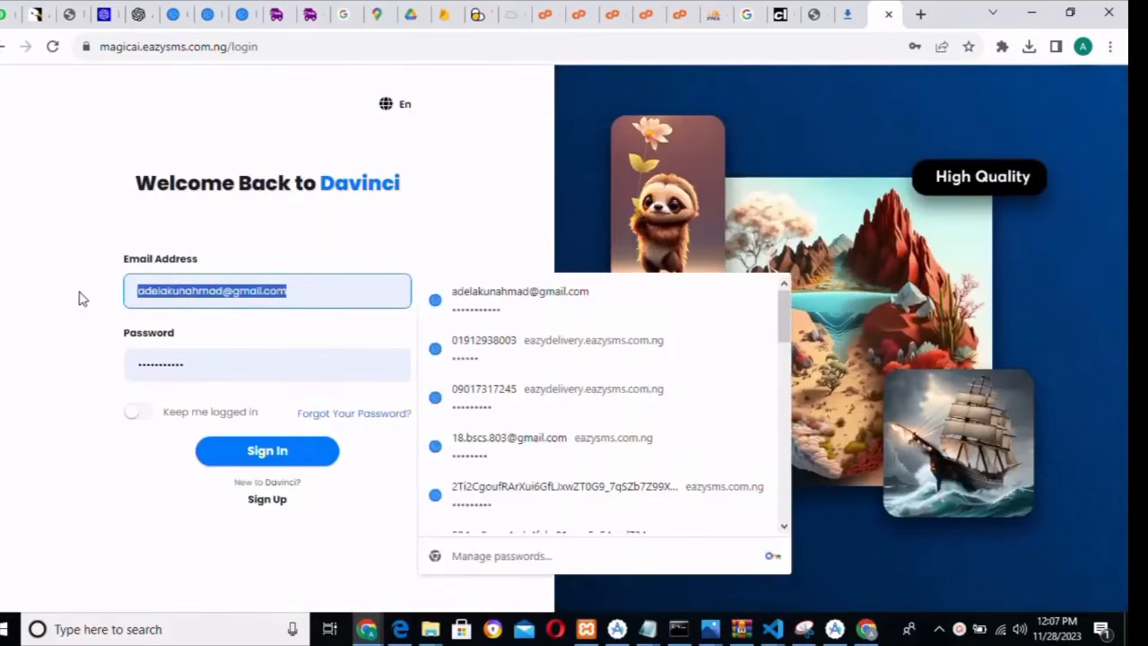
{"action": "left_click", "coordinate": [79, 299]}
{"action": "left_click", "coordinate": [135, 289]}
{"action": "left_click_drag", "start_coordinate": [134, 289], "coordinate": [311, 290]}
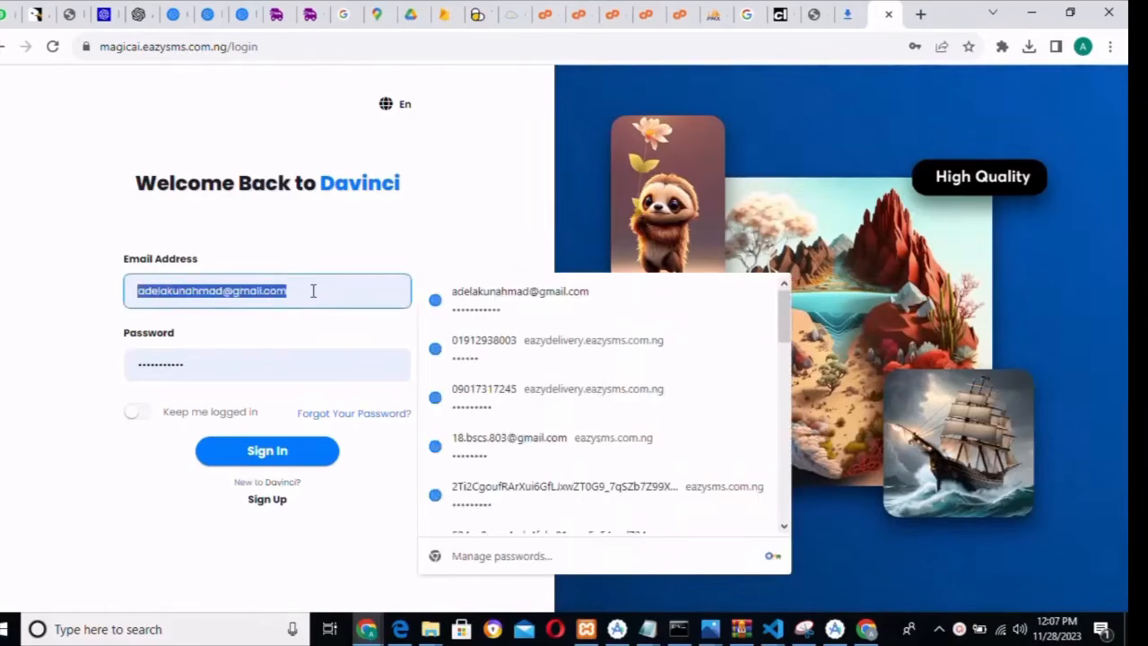
{"action": "key", "text": "BackSpace"}
{"action": "scroll", "coordinate": [480, 395], "scroll_direction": "down", "scroll_amount": 1}
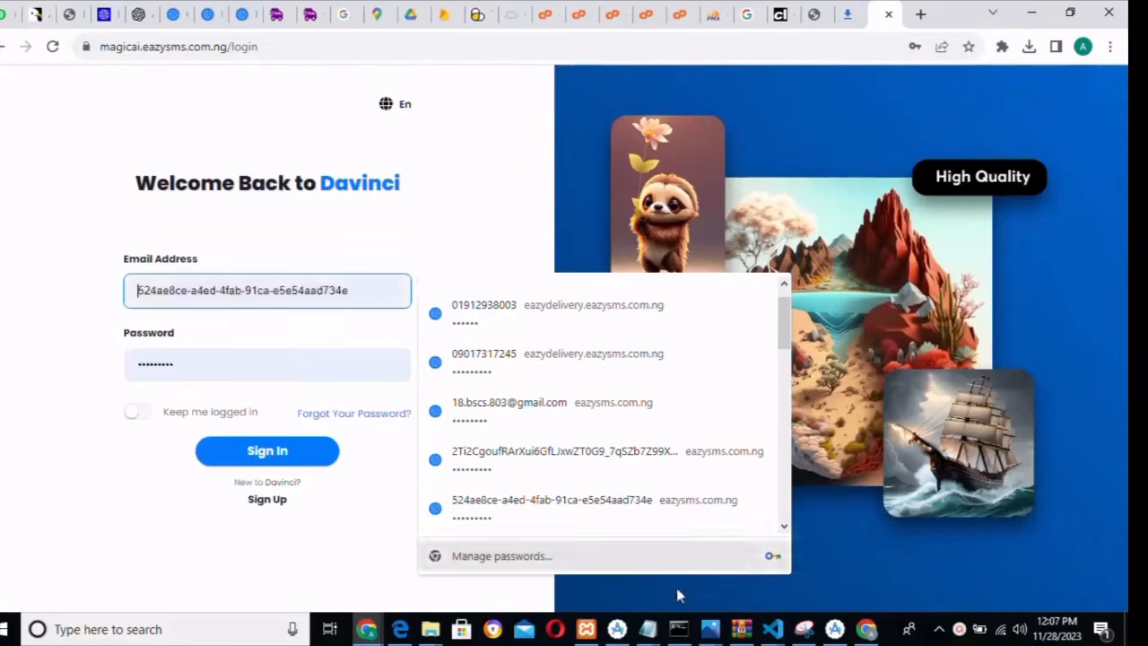
- Copy the default admin email from the doc-link notes into the Email field
{"action": "left_click", "coordinate": [649, 633]}
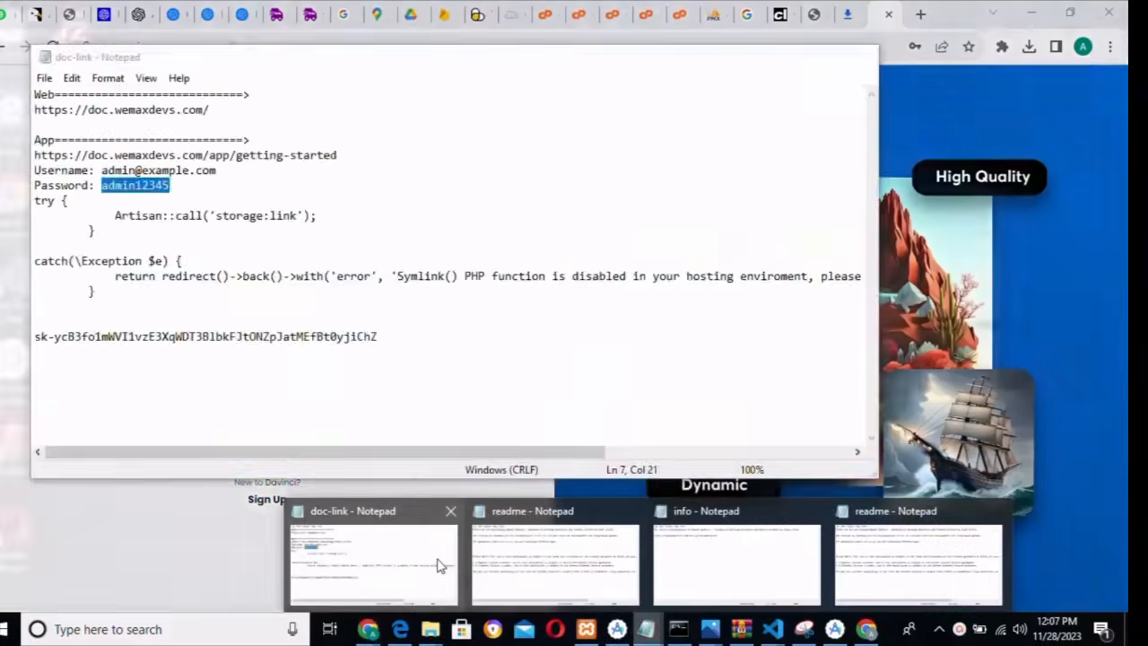
{"action": "left_click", "coordinate": [433, 561]}
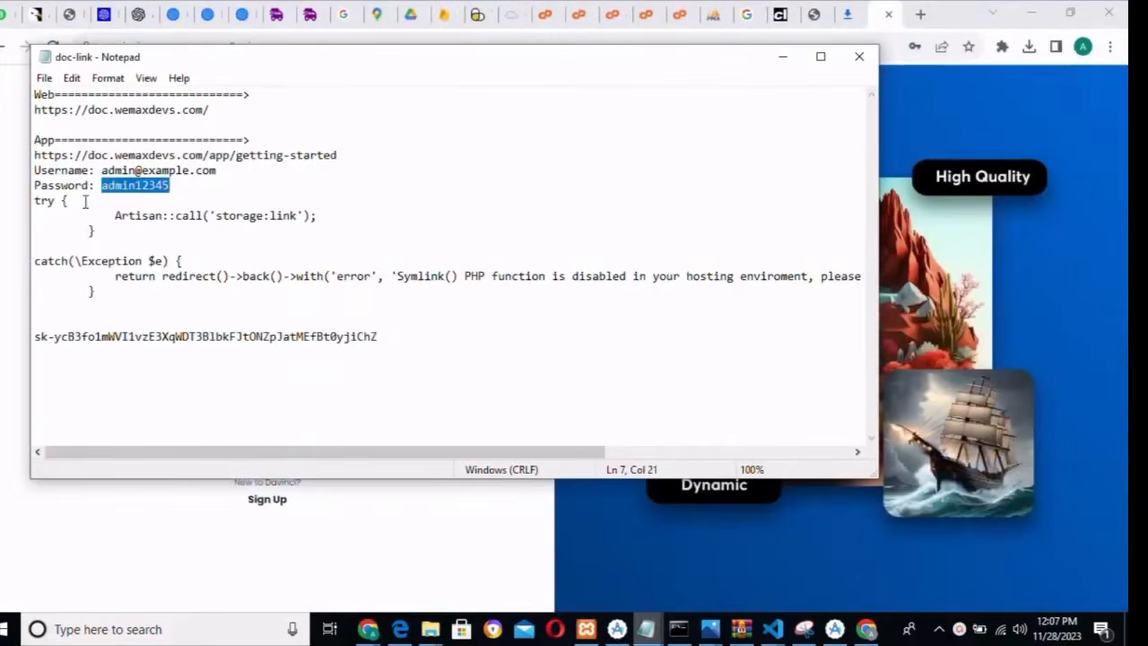
{"action": "left_click_drag", "start_coordinate": [103, 170], "coordinate": [246, 173]}
{"action": "key", "text": "ctrl+c"}
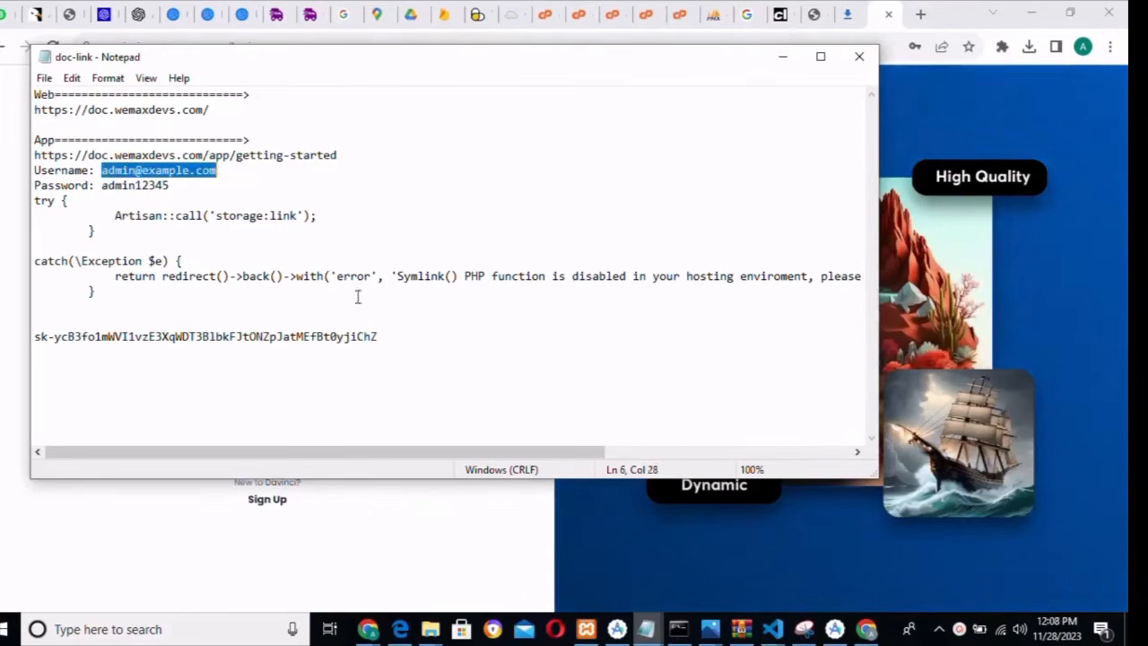
{"action": "left_click", "coordinate": [901, 581]}
{"action": "left_click", "coordinate": [248, 292]}
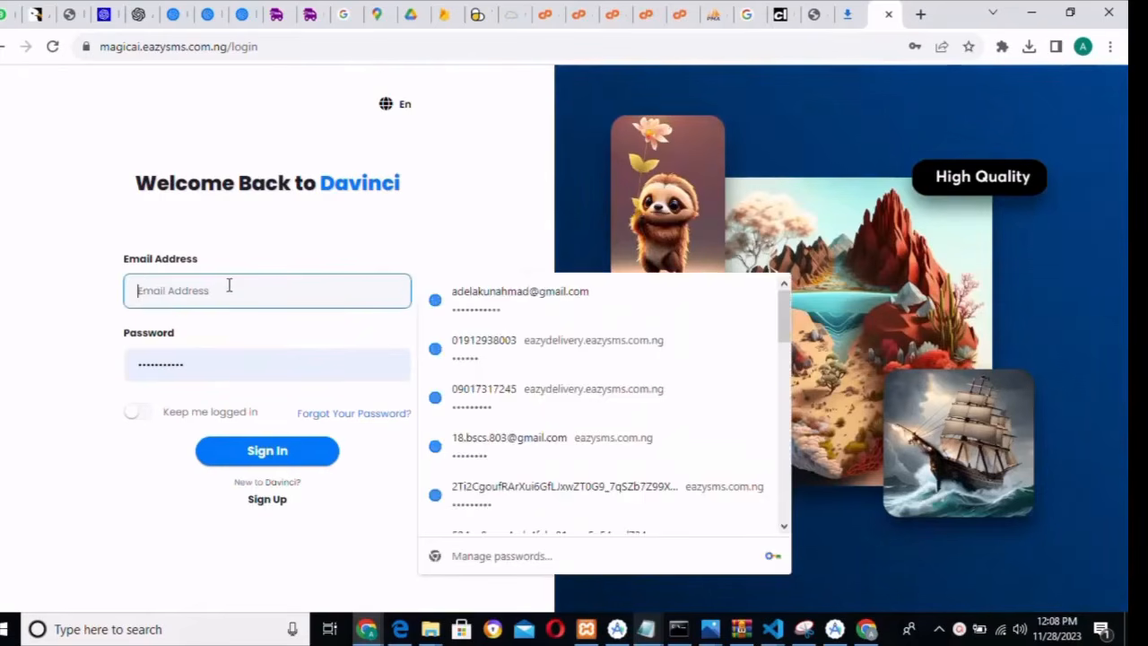
{"action": "key", "text": "ctrl+v"}
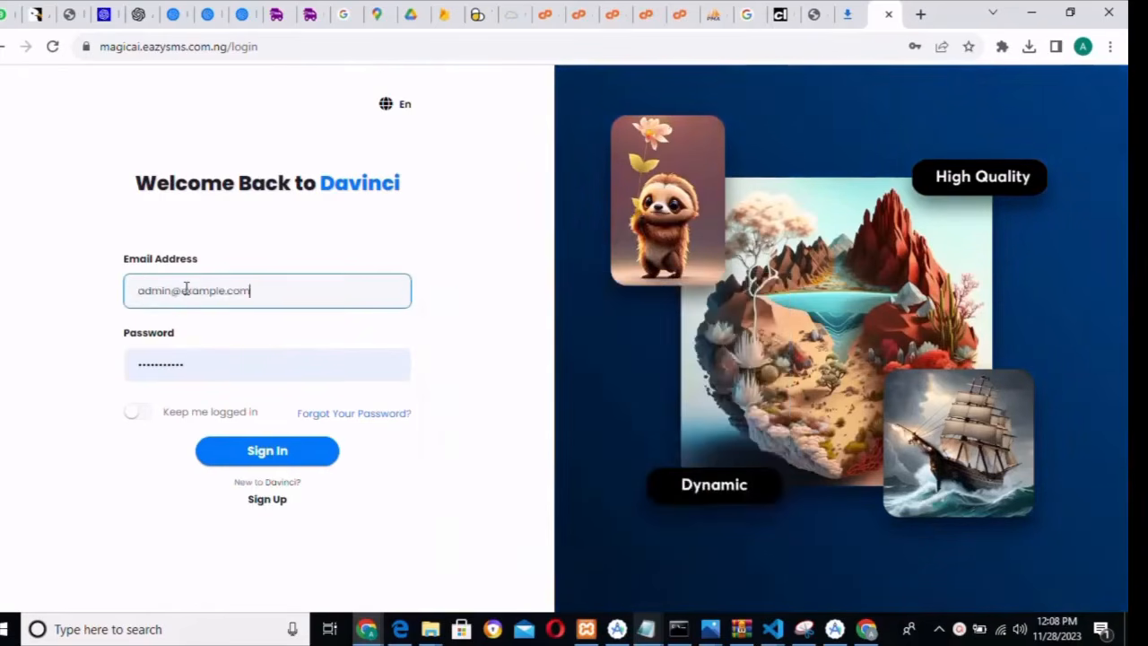
- Copy the demo admin password from doc-link into the Password field and sign in
{"action": "mouse_move", "coordinate": [658, 631]}
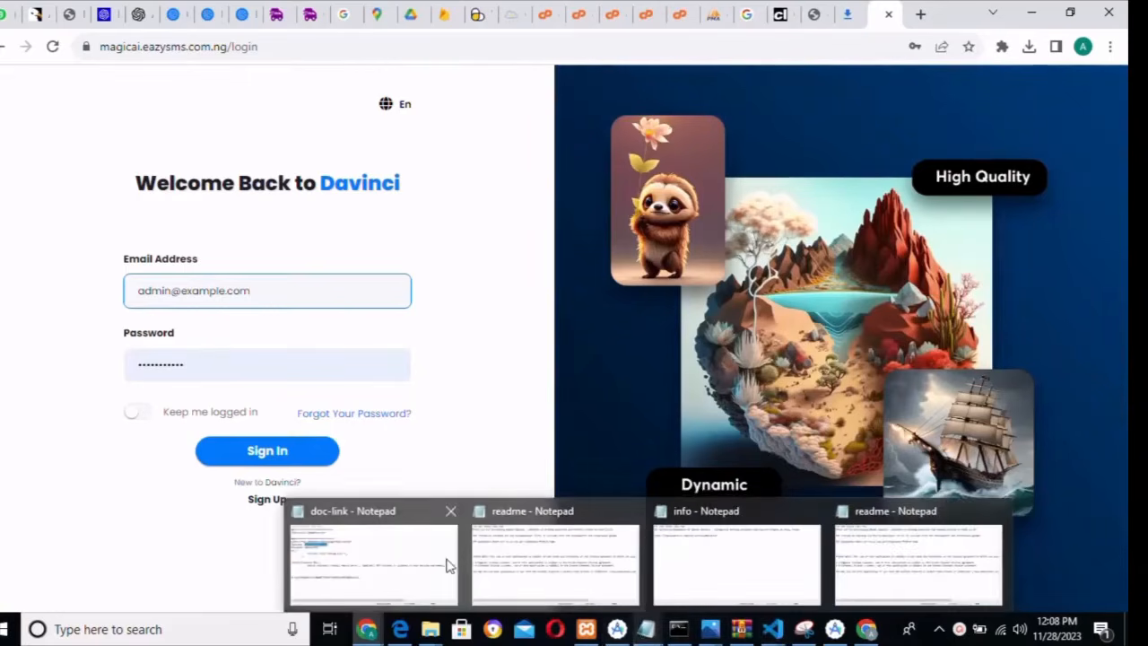
{"action": "left_click", "coordinate": [388, 558]}
{"action": "left_click_drag", "start_coordinate": [101, 188], "coordinate": [191, 191]}
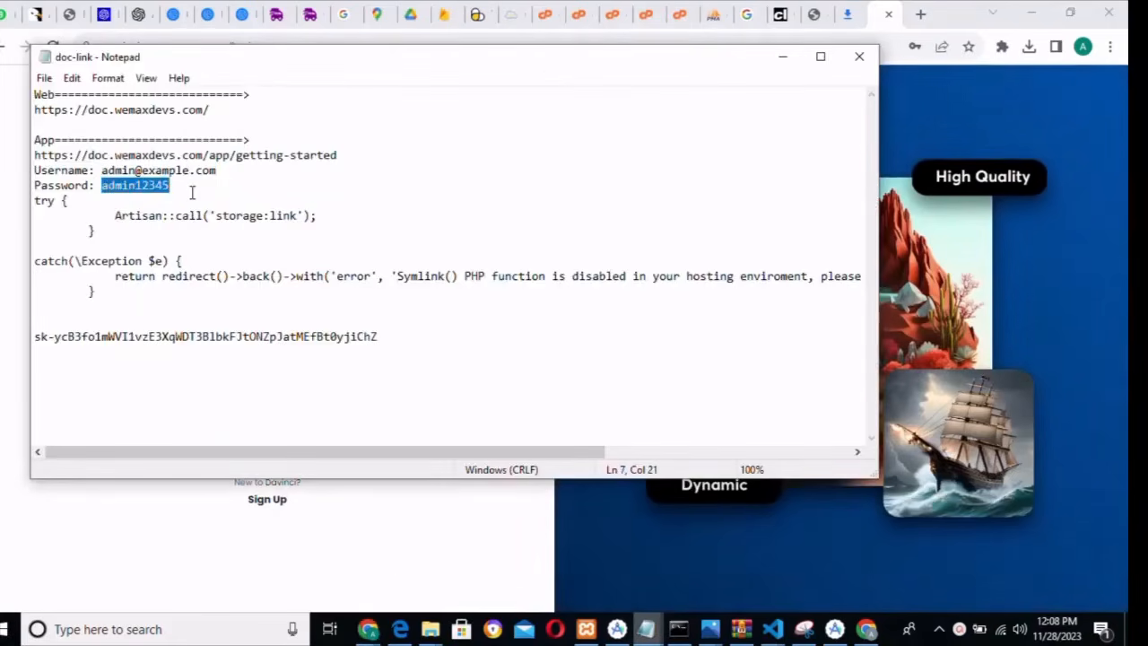
{"action": "left_click", "coordinate": [589, 558]}
{"action": "left_click", "coordinate": [210, 367]}
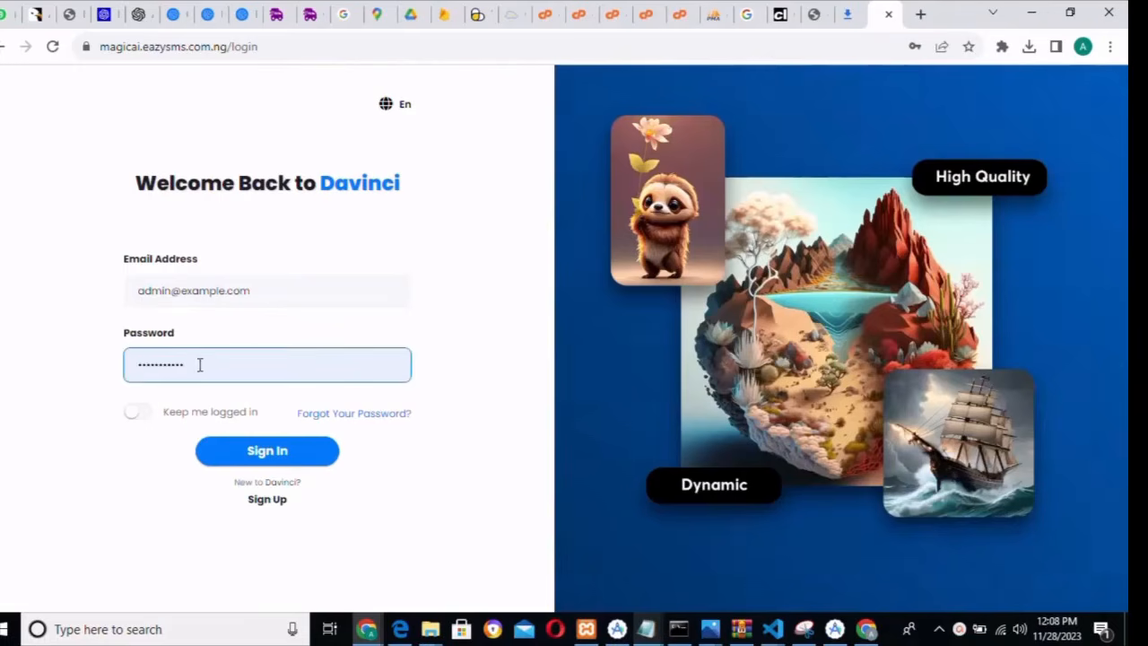
{"action": "left_click_drag", "start_coordinate": [139, 363], "coordinate": [199, 364]}
{"action": "left_click", "coordinate": [215, 366]}
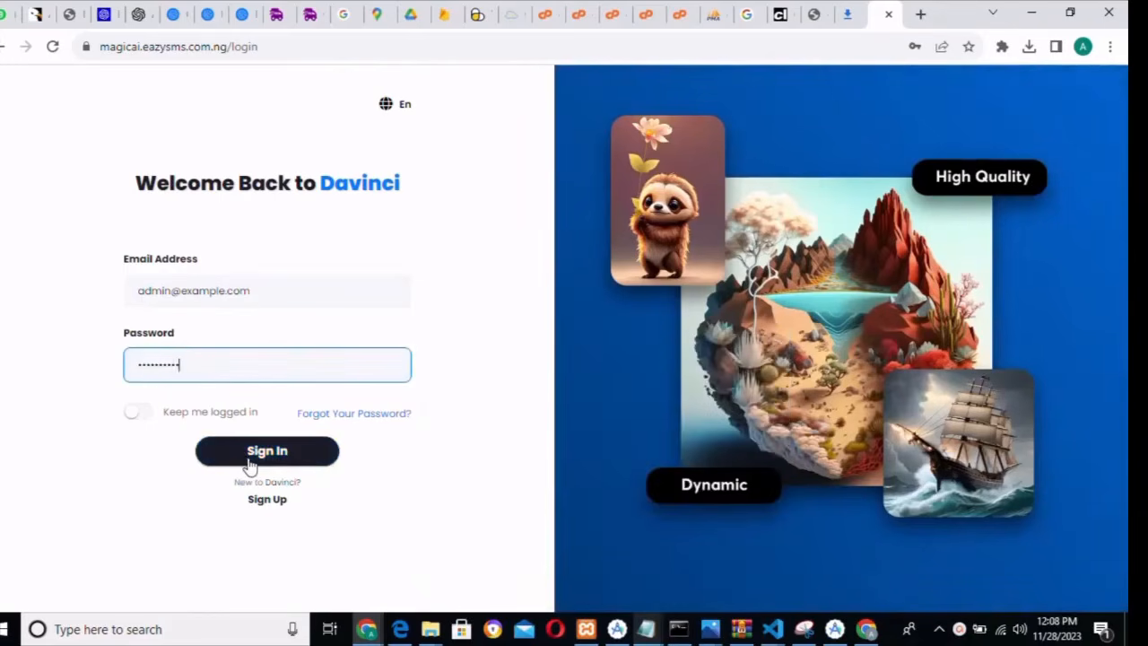
{"action": "left_click", "coordinate": [251, 459]}
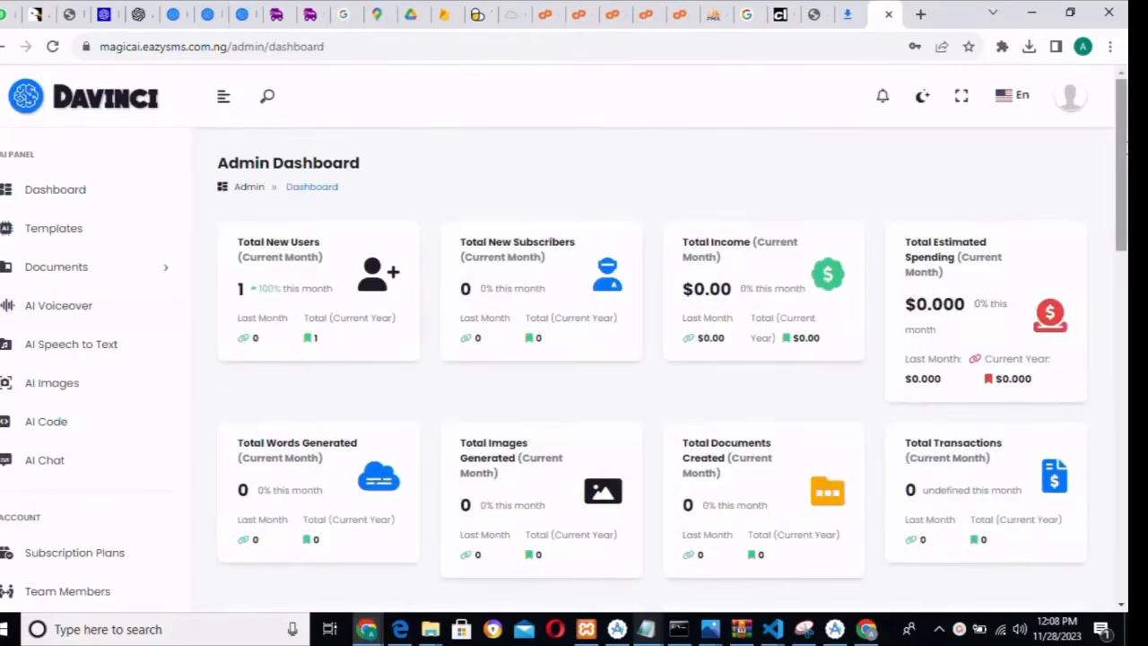
- Dismiss Chrome's saved-passwords warning on the admin dashboard
{"action": "scroll", "coordinate": [1121, 215], "scroll_direction": "down", "scroll_amount": 2}
{"action": "scroll", "coordinate": [1121, 206], "scroll_direction": "down", "scroll_amount": 1}
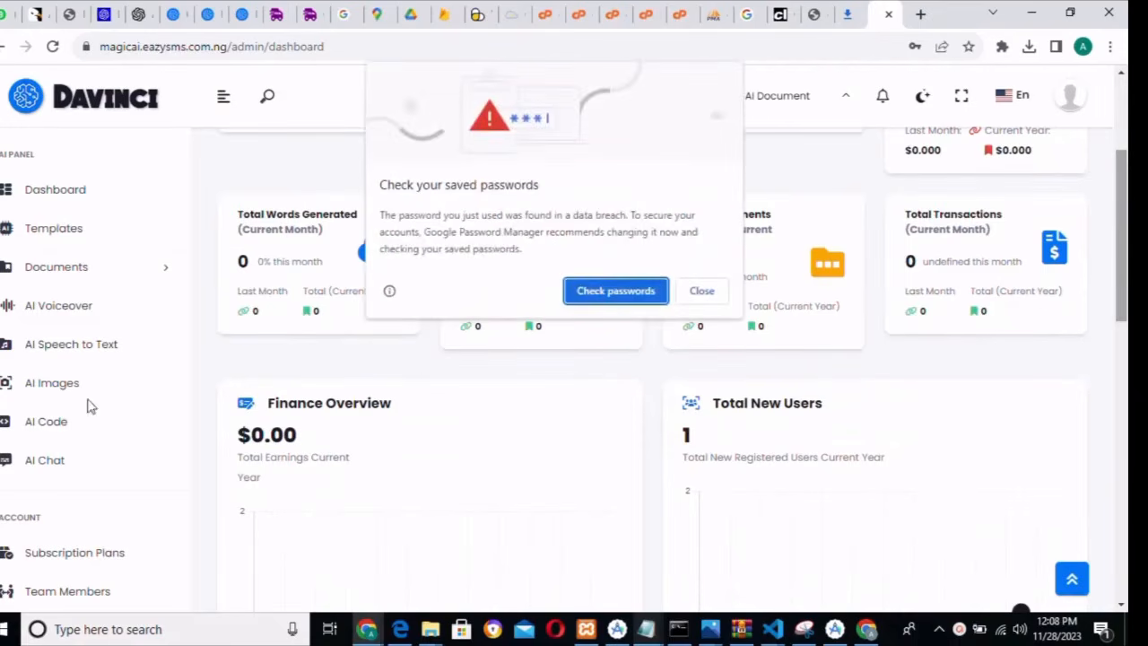
{"action": "left_click", "coordinate": [701, 291]}
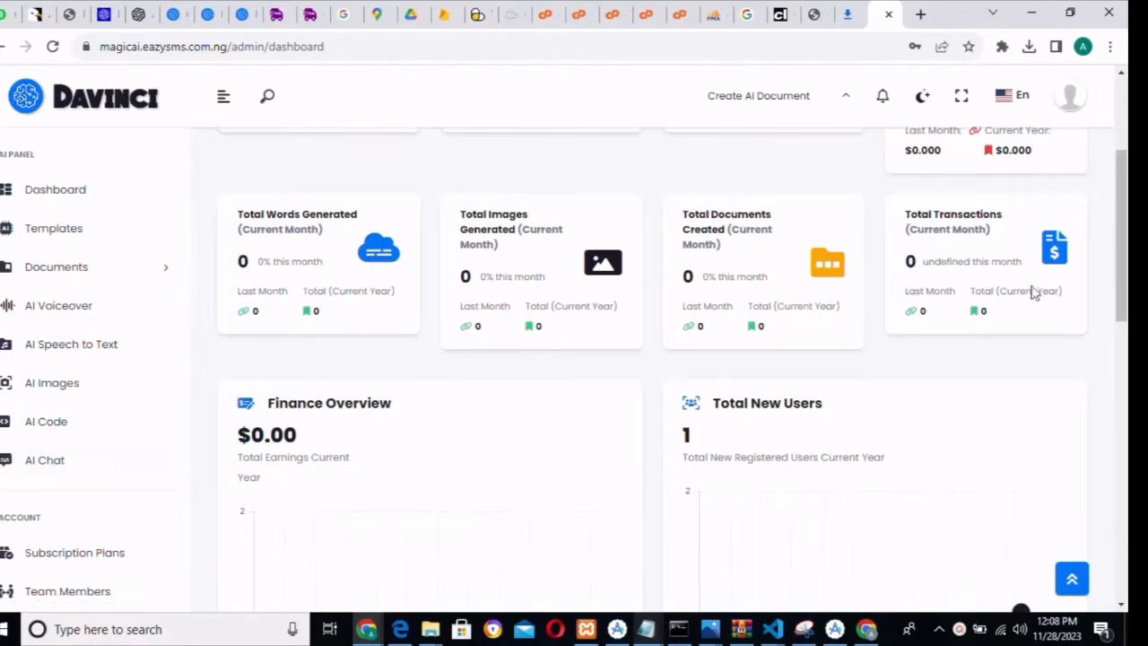
- Open Davinci Settings from the Davinci Management section of the sidebar
{"action": "scroll", "coordinate": [359, 296], "scroll_direction": "down", "scroll_amount": 2}
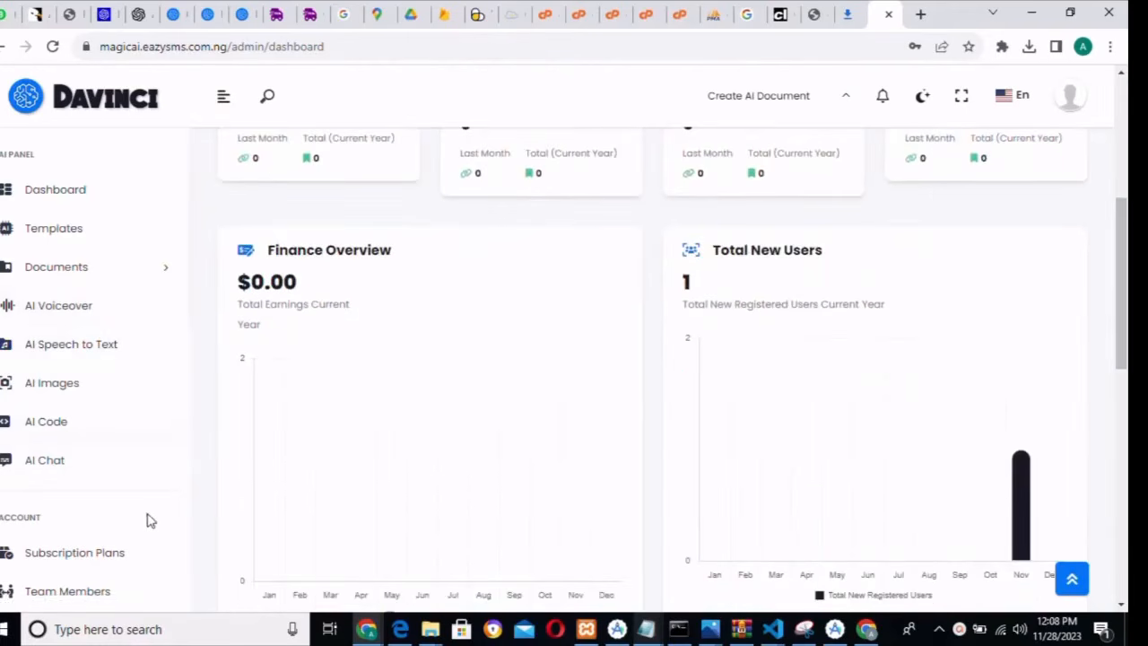
{"action": "scroll", "coordinate": [148, 530], "scroll_direction": "down", "scroll_amount": 3}
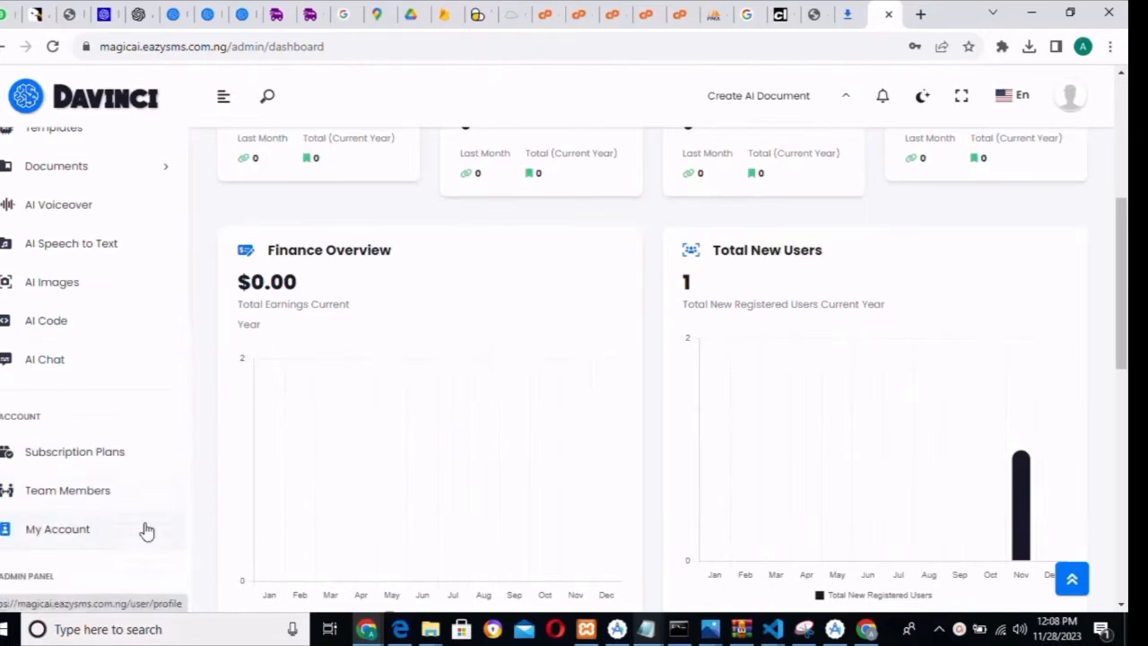
{"action": "scroll", "coordinate": [148, 530], "scroll_direction": "down", "scroll_amount": 3}
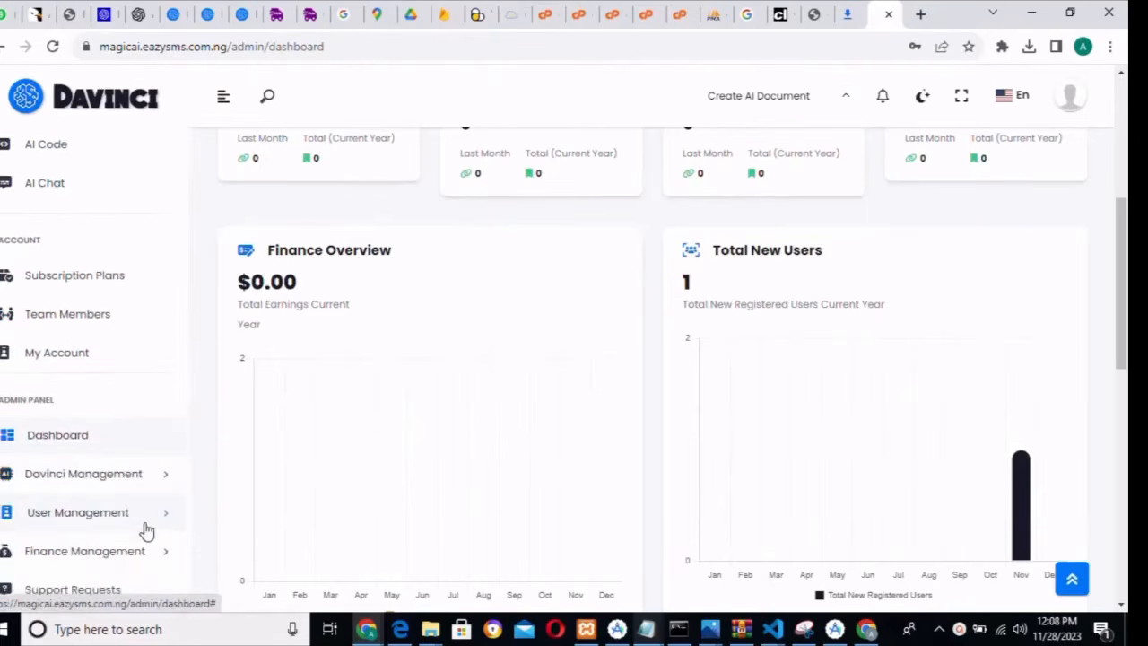
{"action": "scroll", "coordinate": [148, 530], "scroll_direction": "down", "scroll_amount": 1}
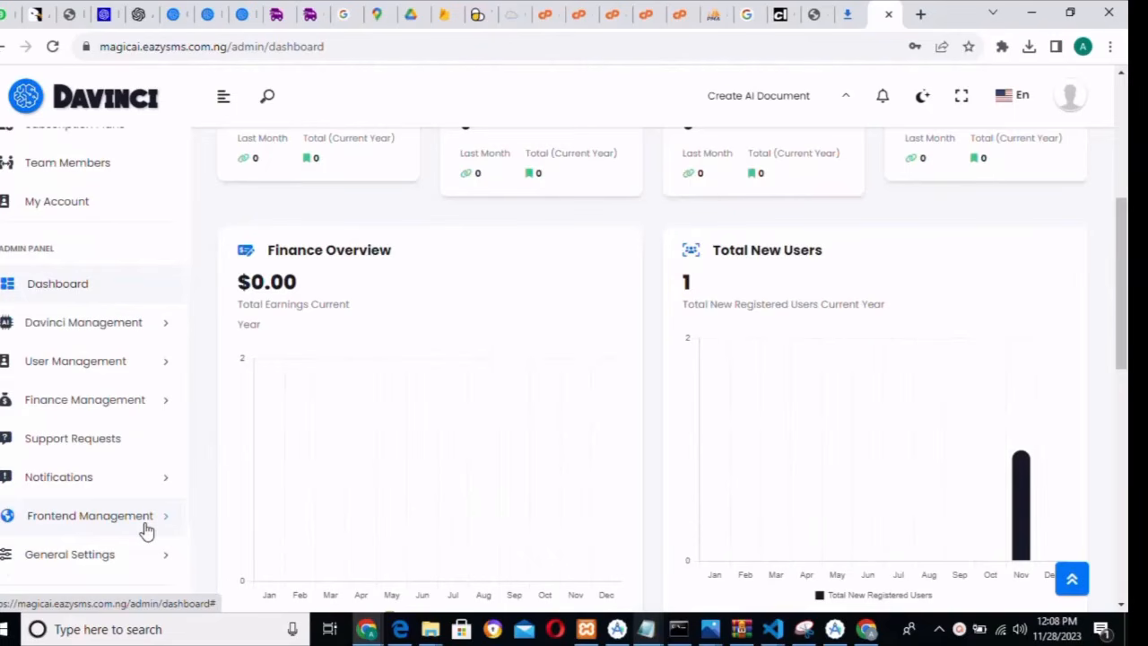
{"action": "left_click", "coordinate": [146, 334]}
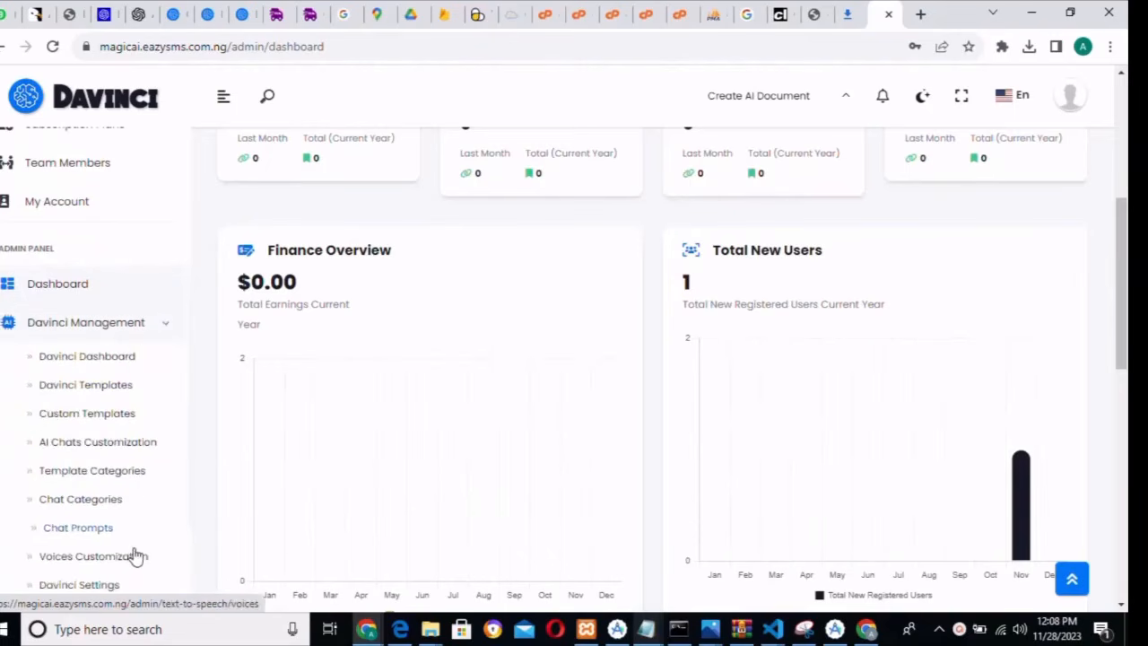
{"action": "left_click", "coordinate": [117, 584]}
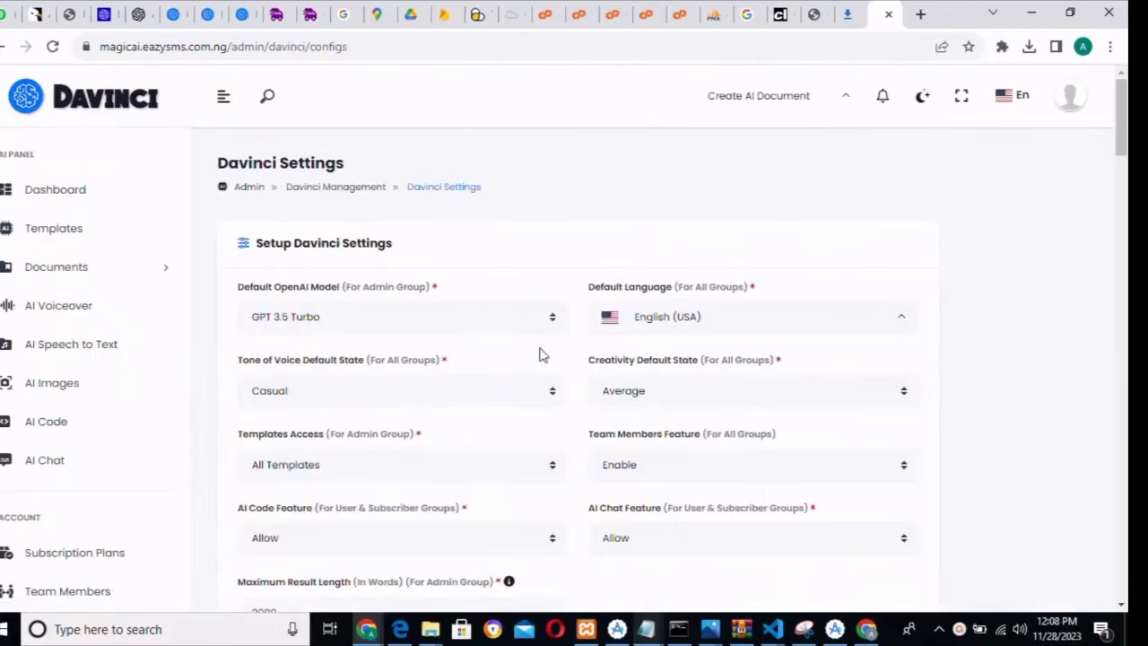
- Open Store Additional OpenAI API Keys, start a new key and pick OpenAI as AI Engine
{"action": "left_click_drag", "start_coordinate": [1124, 120], "coordinate": [1114, 406]}
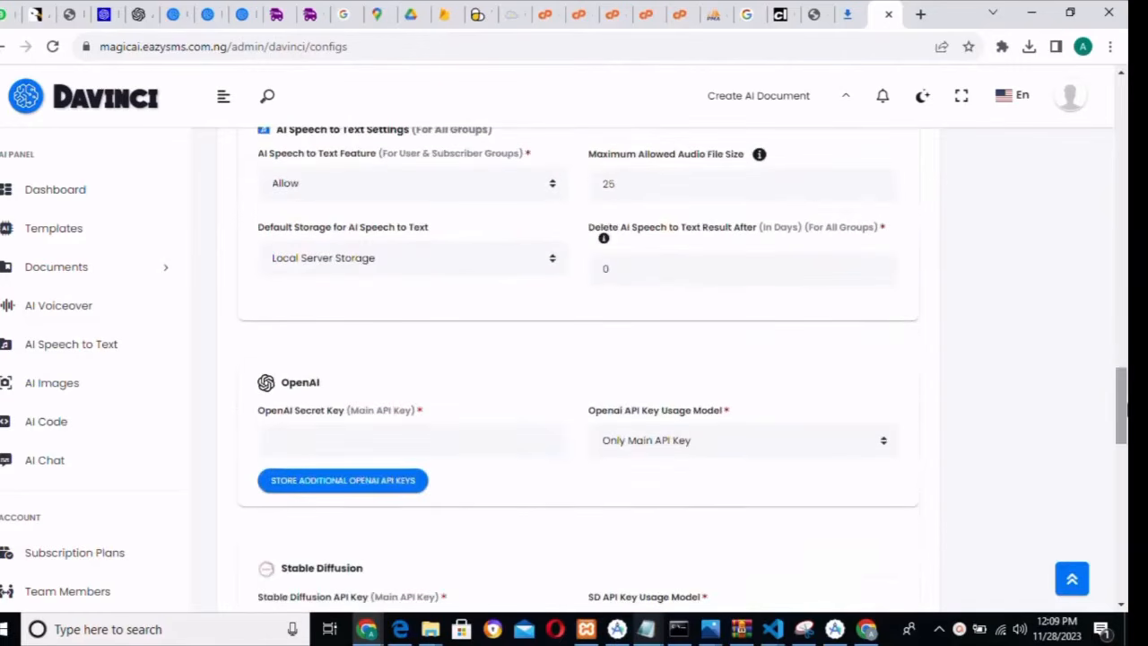
{"action": "left_click", "coordinate": [377, 492]}
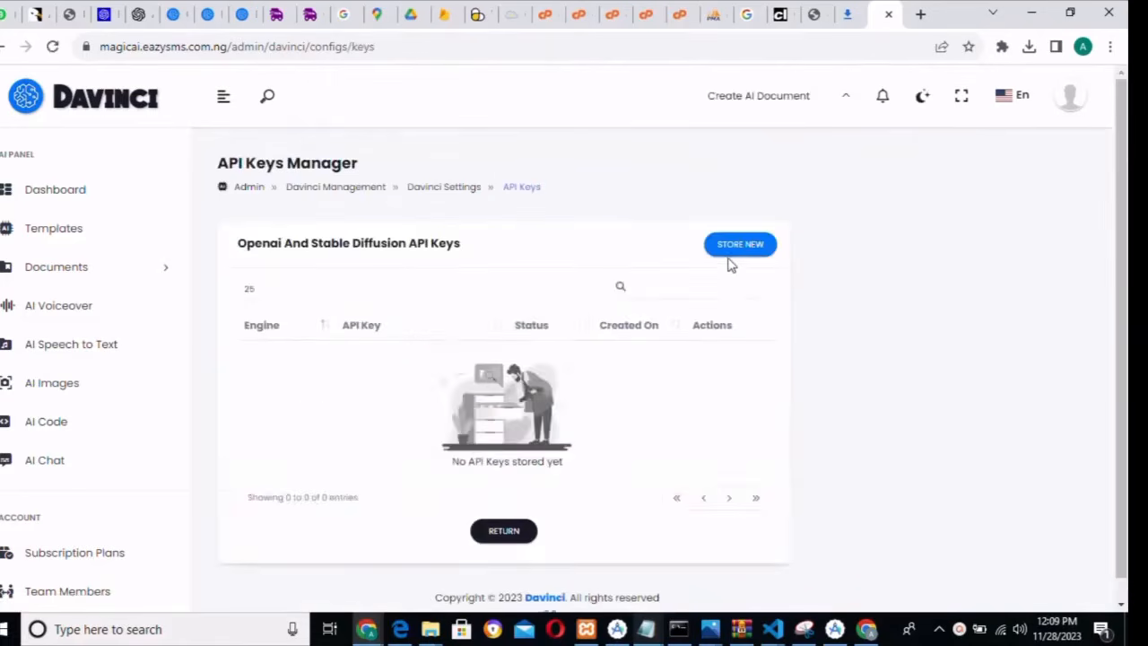
{"action": "left_click", "coordinate": [730, 251]}
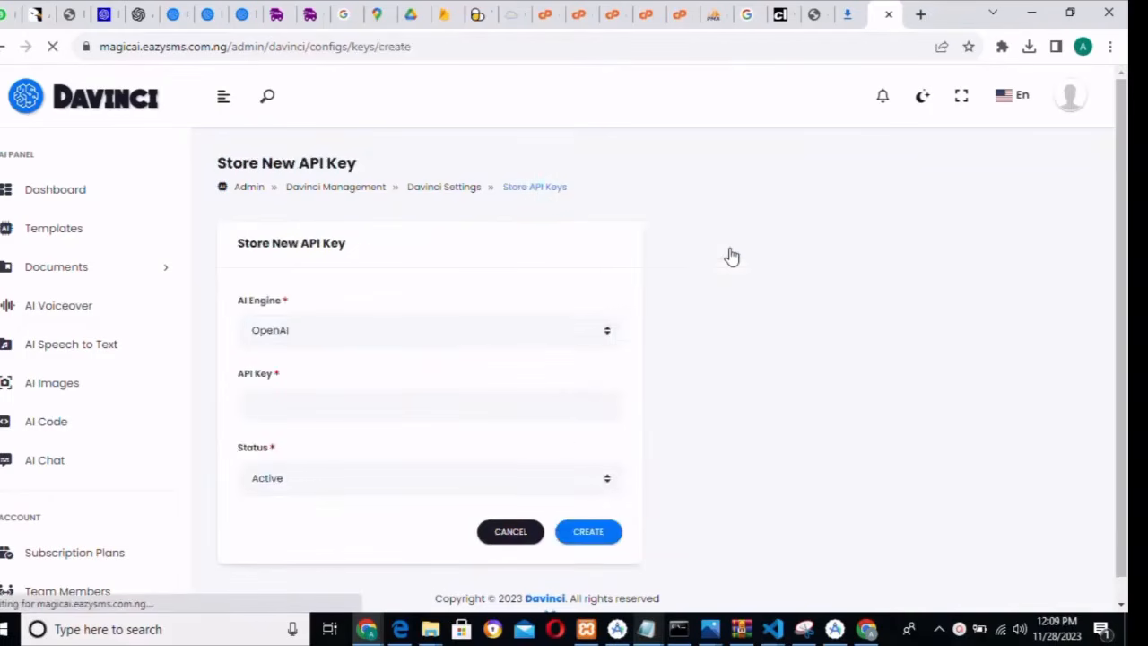
{"action": "left_click", "coordinate": [358, 341]}
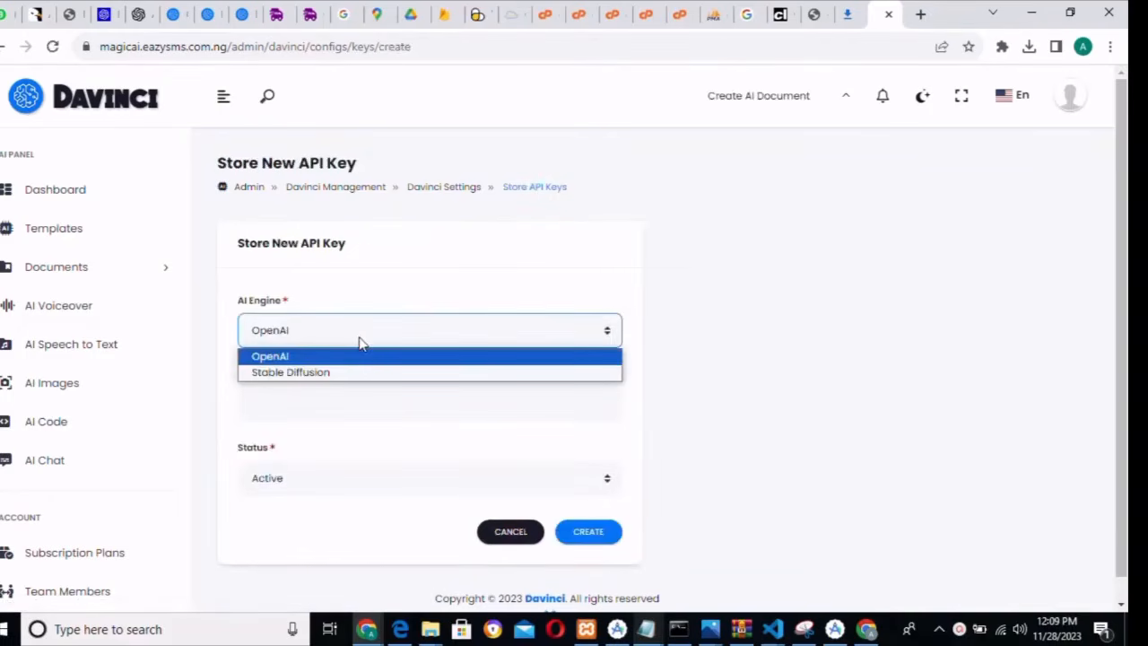
{"action": "left_click", "coordinate": [355, 359]}
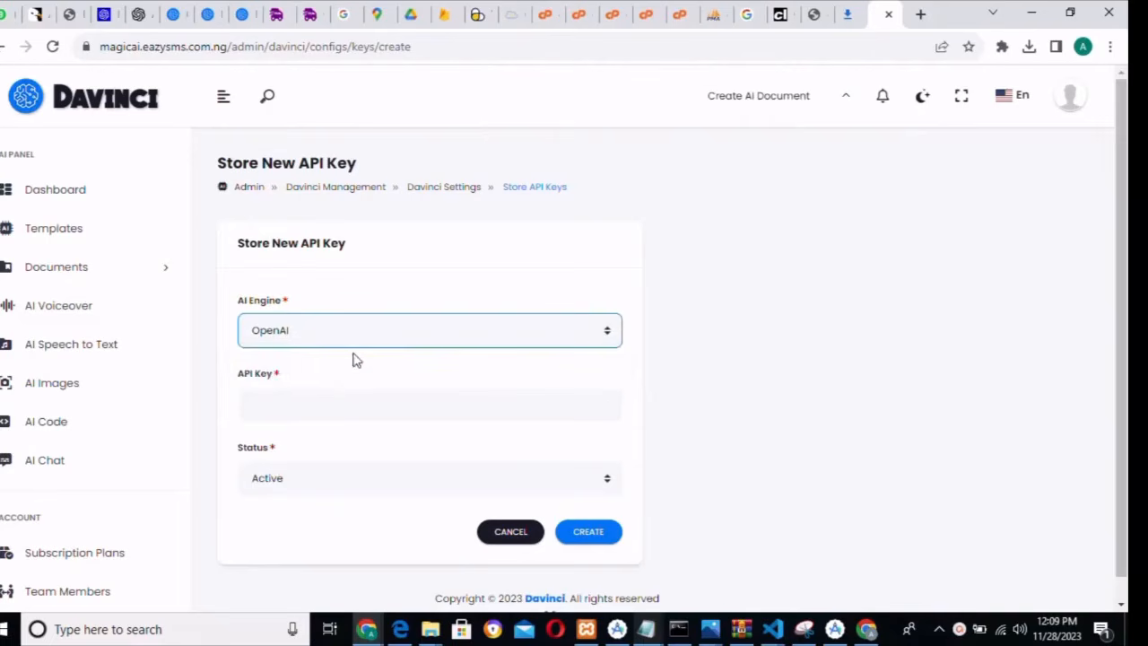
{"action": "left_click", "coordinate": [345, 394]}
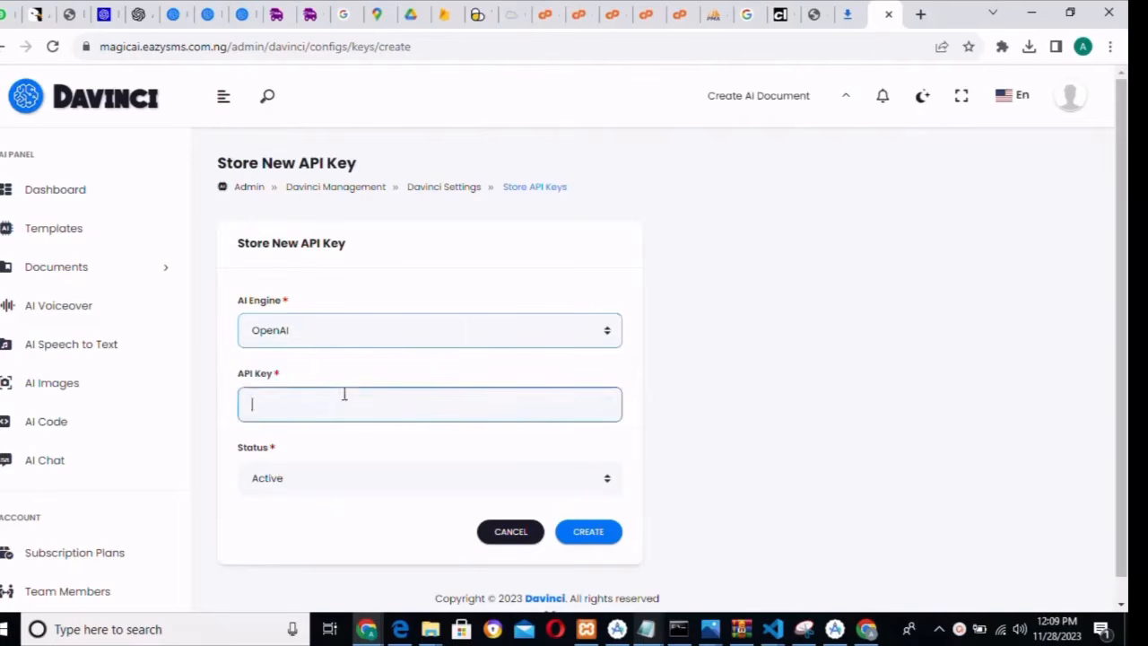
{"action": "left_click", "coordinate": [344, 506]}
- Bring Chrome forward and switch to the OpenAI homepage tab
{"action": "mouse_move", "coordinate": [867, 631]}
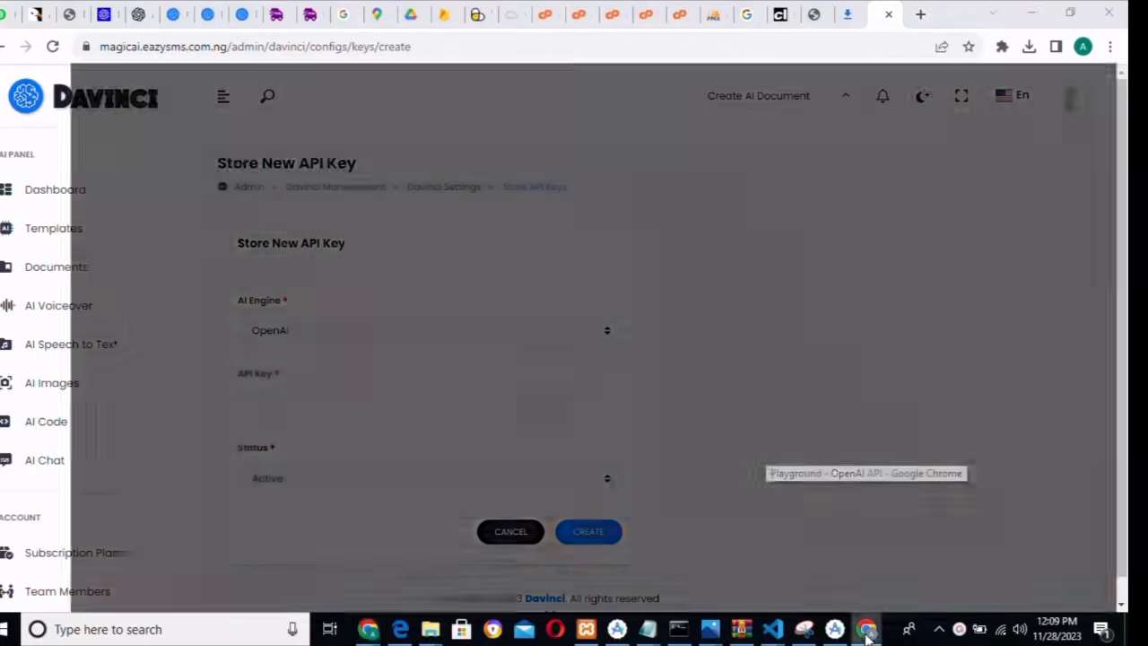
{"action": "left_click", "coordinate": [866, 551]}
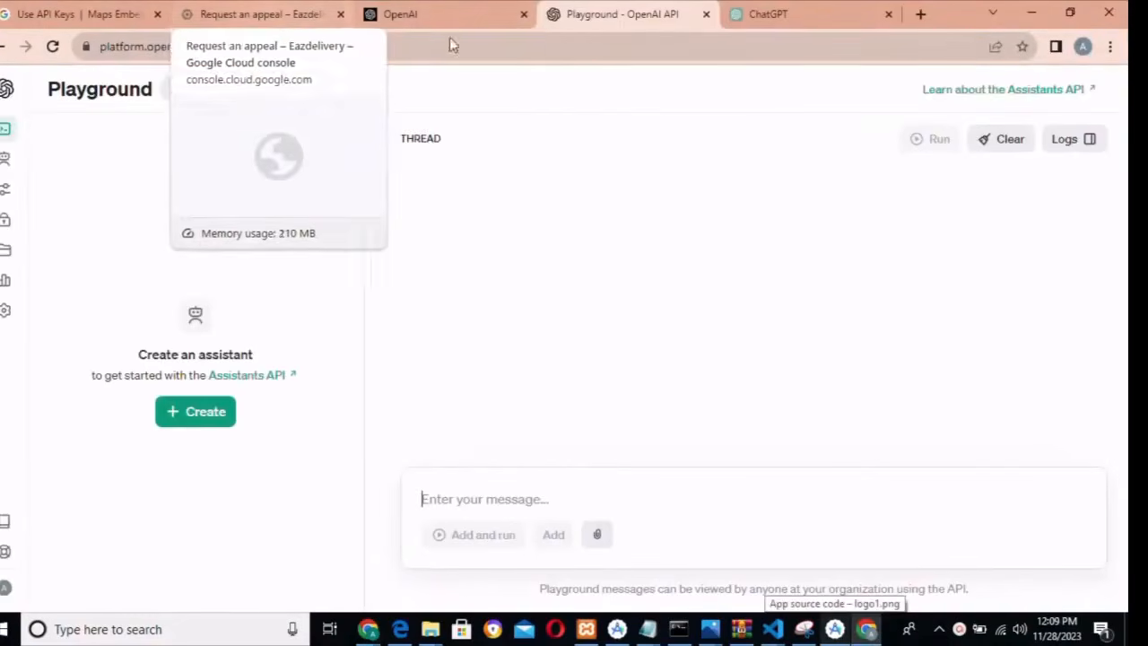
{"action": "left_click", "coordinate": [94, 9]}
{"action": "left_click", "coordinate": [242, 9]}
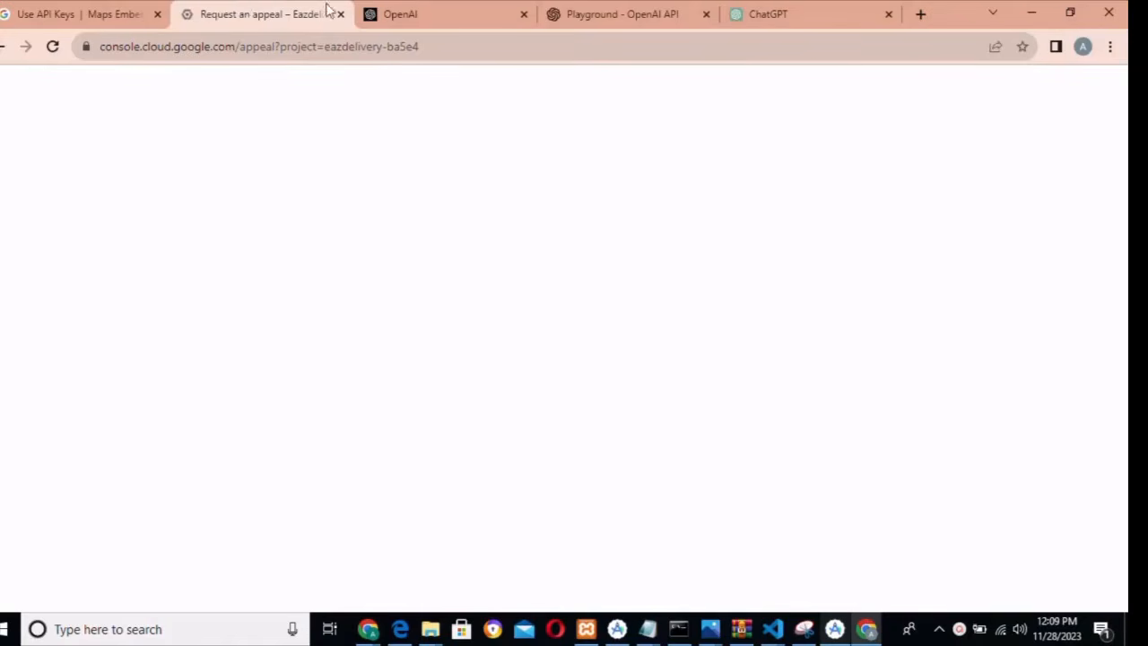
{"action": "left_click", "coordinate": [408, 13]}
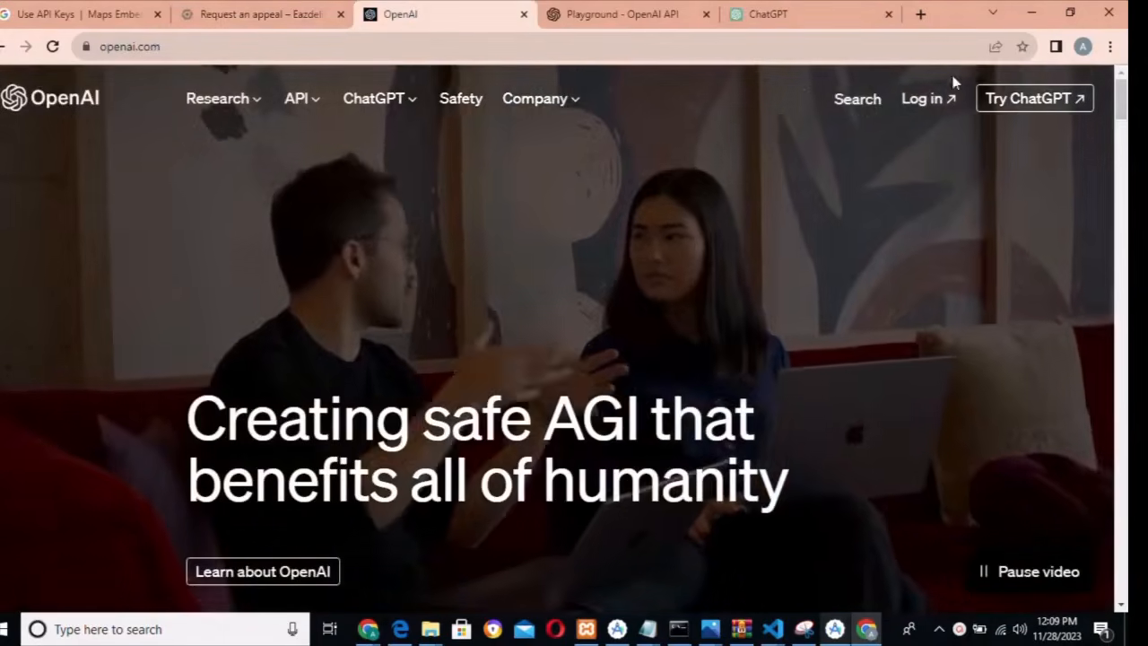
- Log in, choose the API platform, and go to its API keys page
{"action": "left_click", "coordinate": [927, 103]}
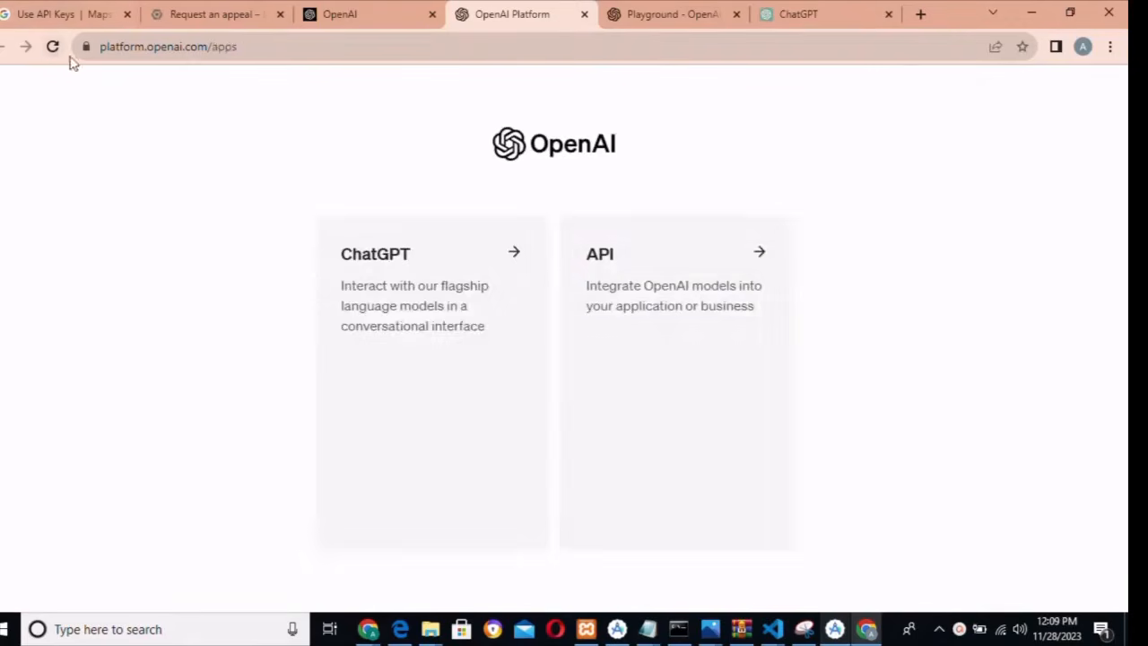
{"action": "left_click", "coordinate": [746, 307]}
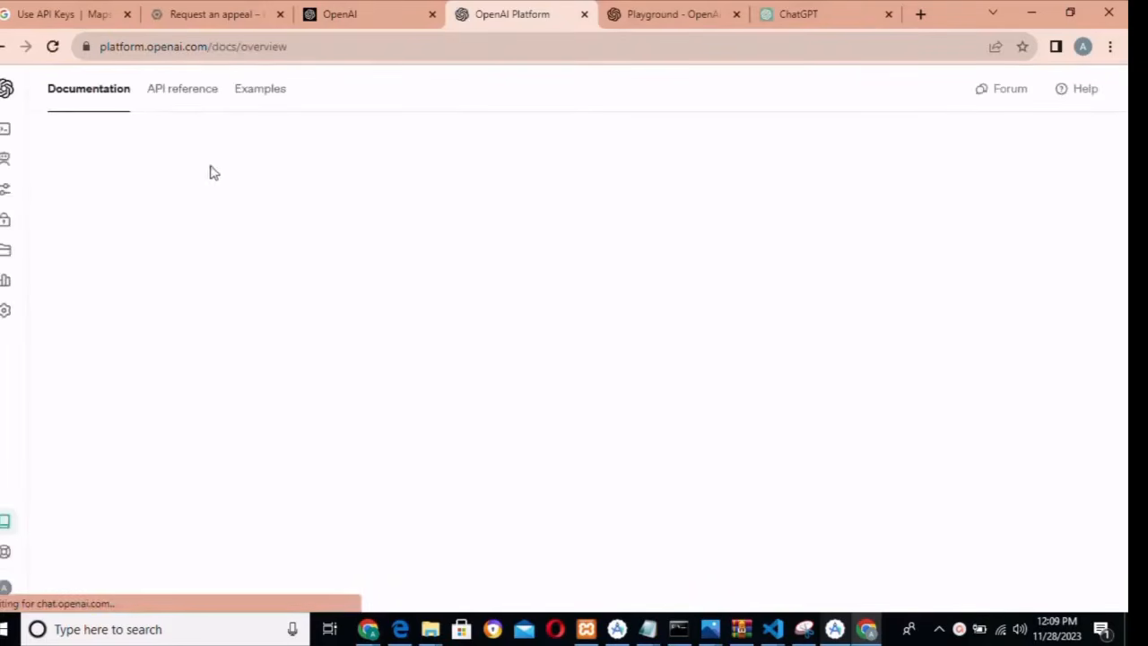
{"action": "mouse_move", "coordinate": [16, 154]}
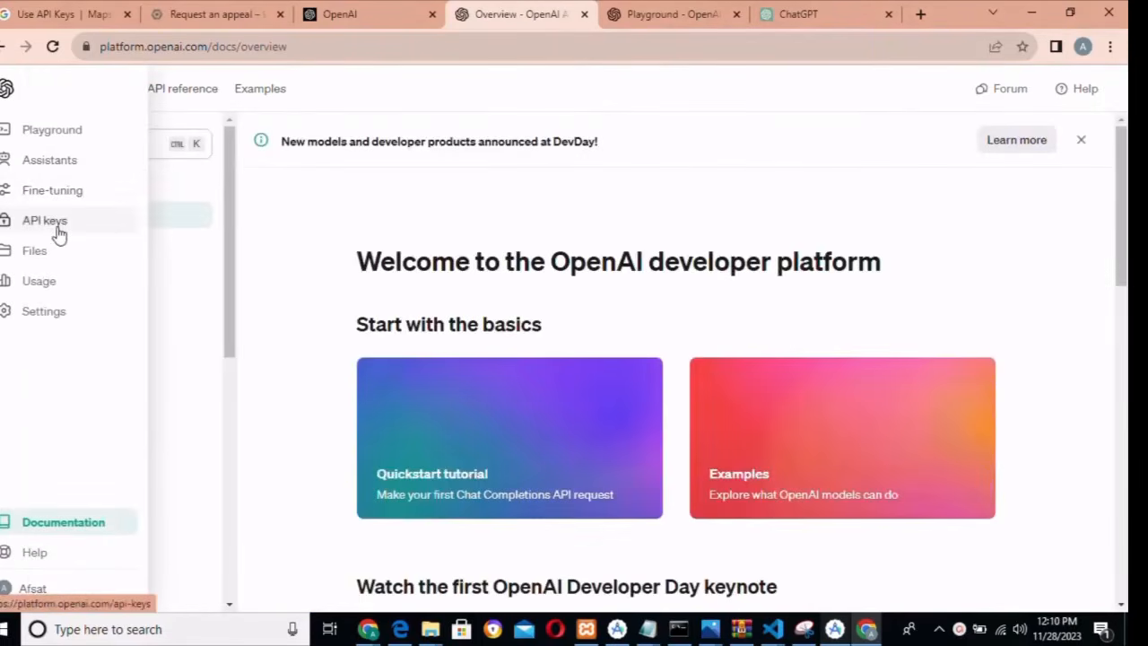
{"action": "left_click", "coordinate": [59, 234]}
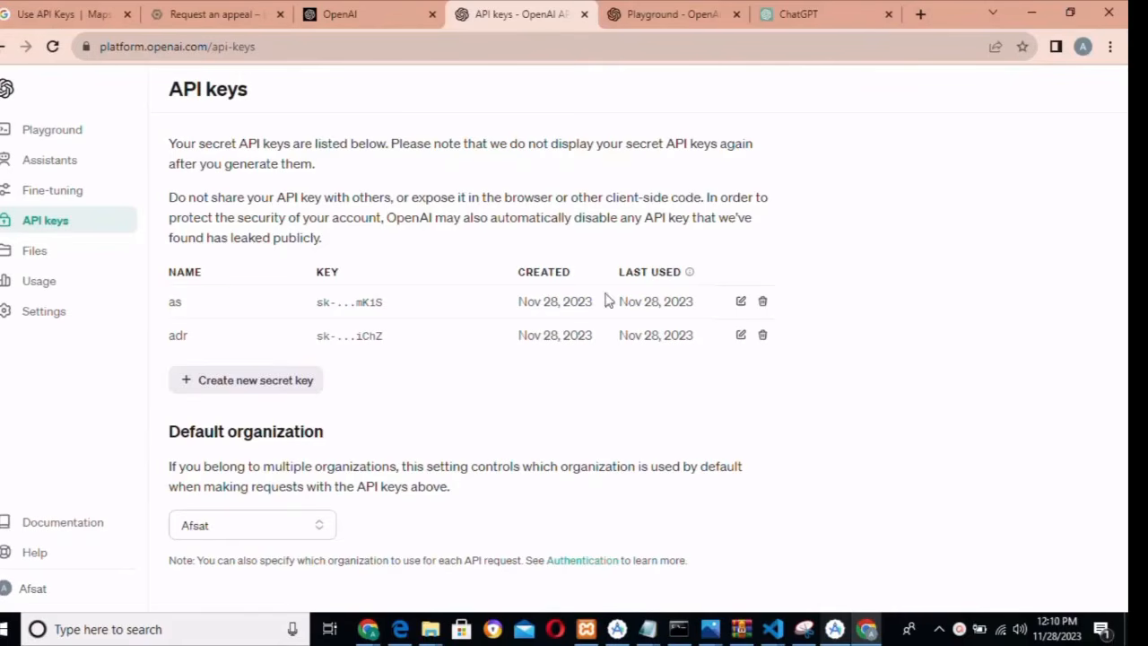
- Create a secret key named 'aty', copy its value and close the dialog
{"action": "left_click", "coordinate": [278, 384]}
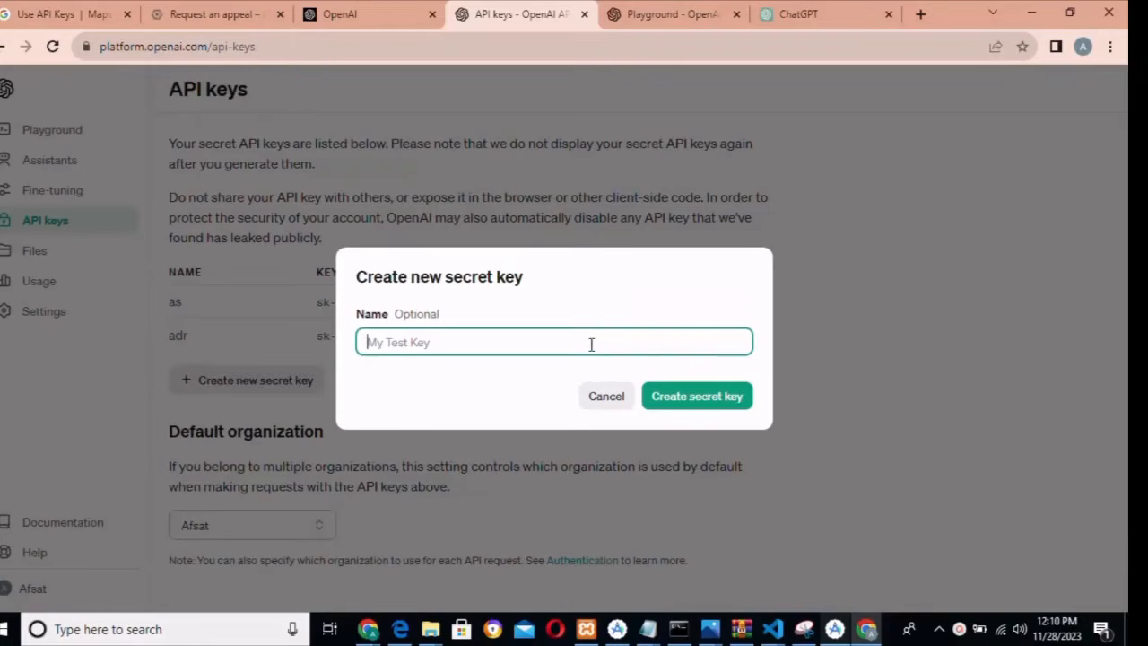
{"action": "type", "text": "aty"}
{"action": "left_click", "coordinate": [731, 399]}
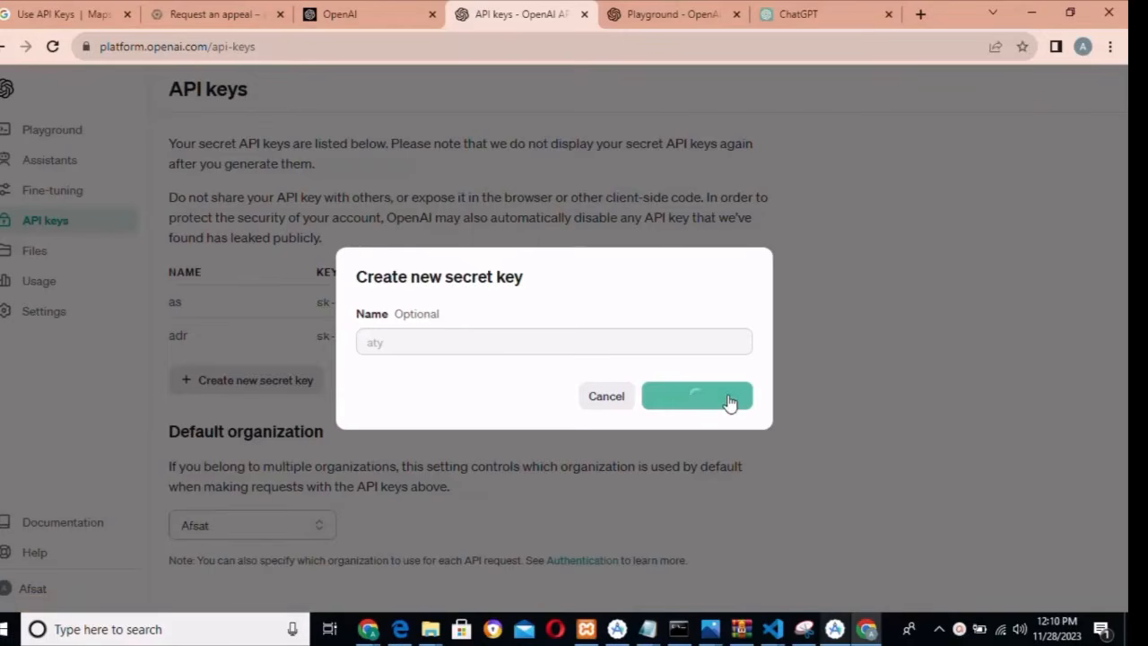
{"action": "left_click", "coordinate": [733, 368]}
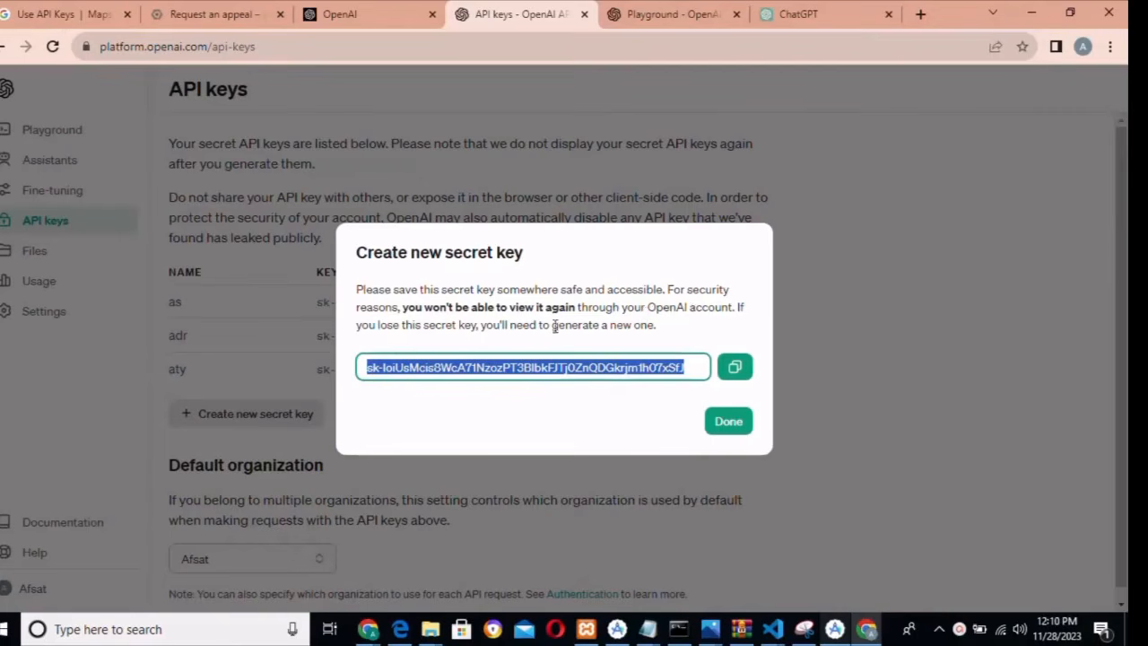
{"action": "left_click", "coordinate": [735, 367]}
{"action": "left_click", "coordinate": [728, 423]}
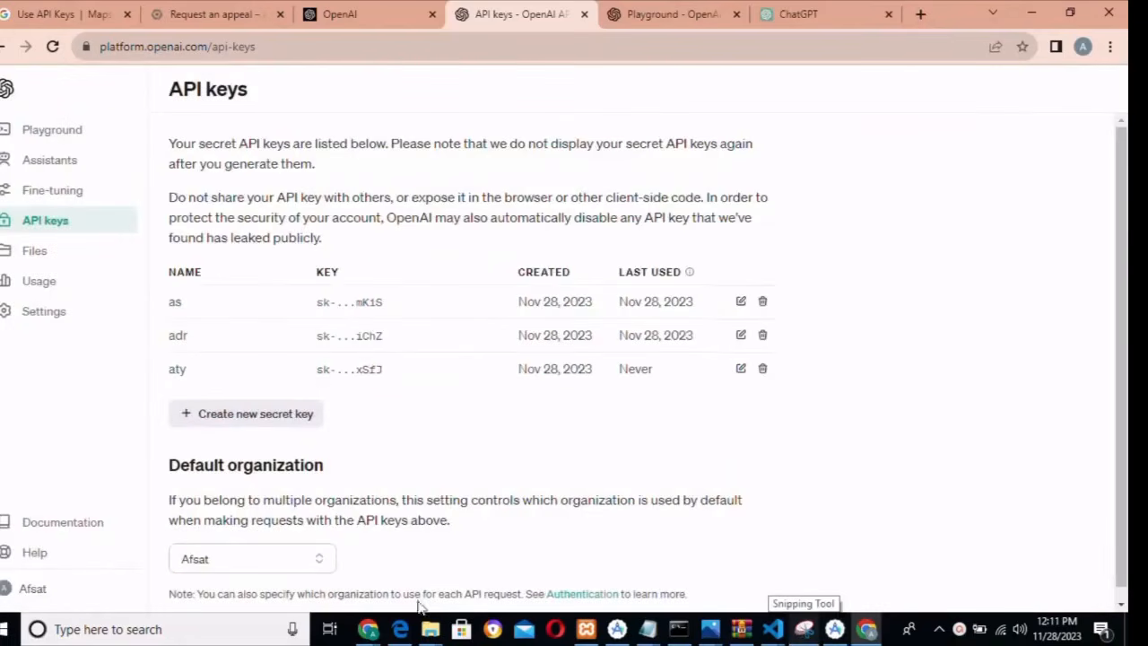
- Paste the copied OpenAI secret key into the API Key field and create it
{"action": "mouse_move", "coordinate": [367, 628]}
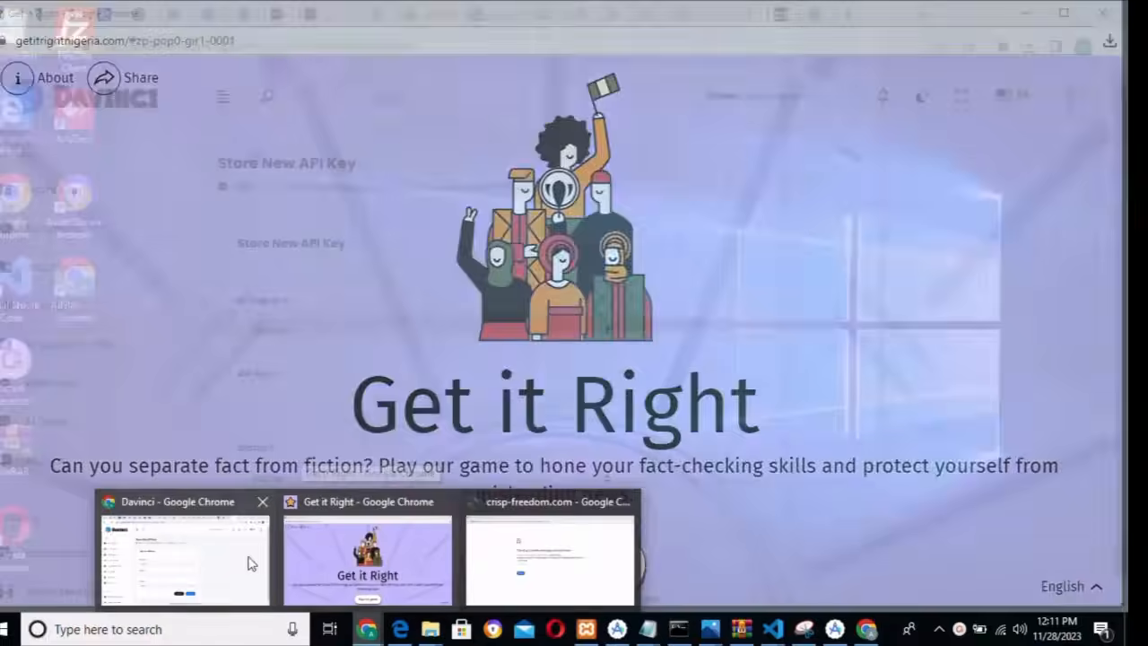
{"action": "left_click", "coordinate": [252, 563]}
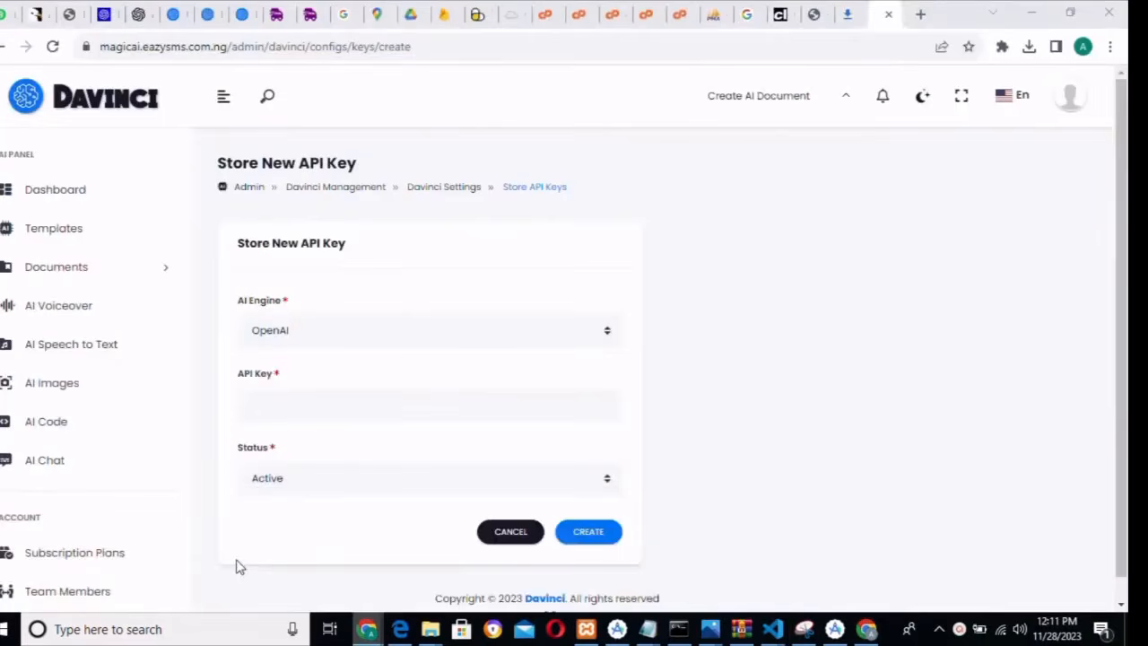
{"action": "left_click", "coordinate": [390, 399]}
{"action": "key", "text": "ctrl+v"}
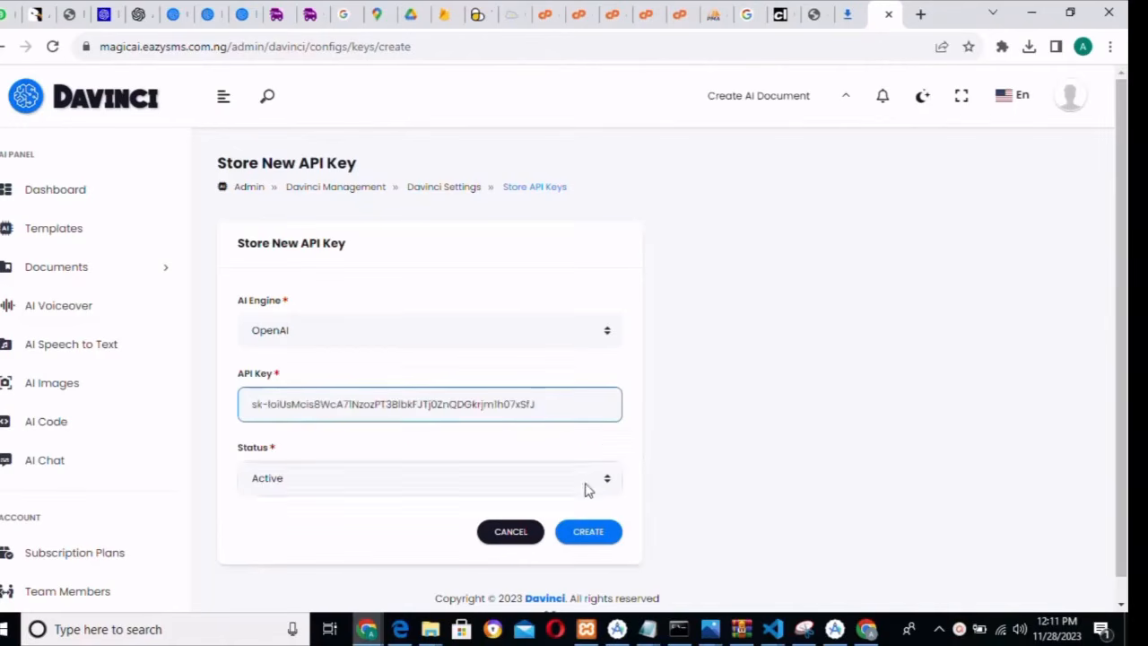
{"action": "left_click", "coordinate": [588, 534]}
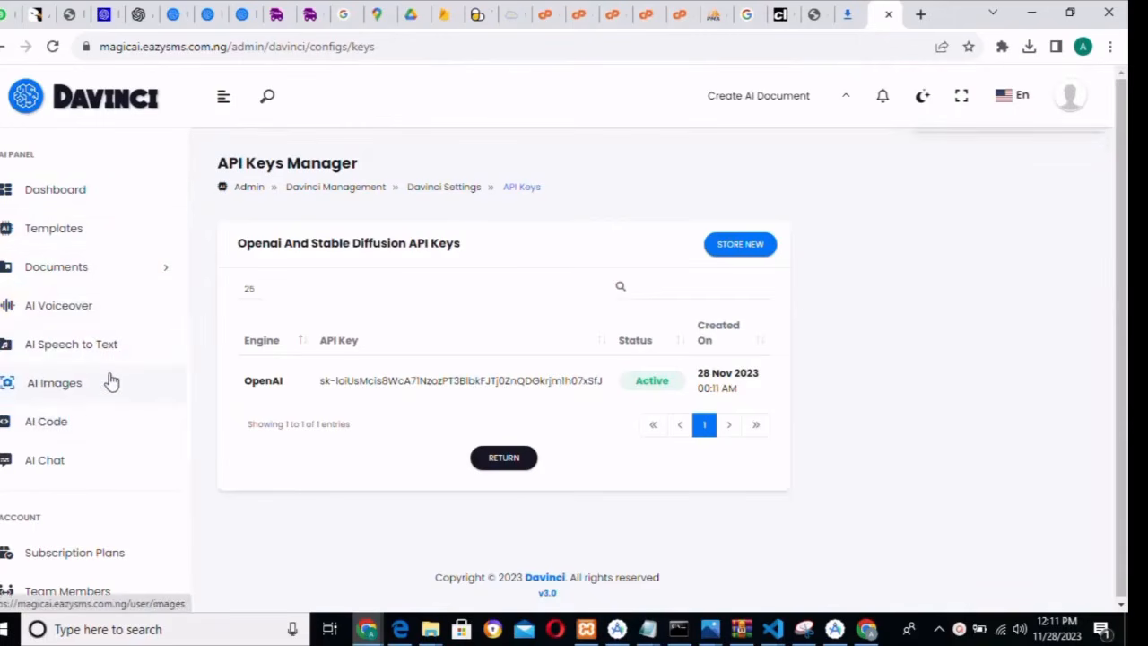
- Request HTML code for an 'html web page' in AI Code, then dismiss the missing-API-key error
{"action": "left_click", "coordinate": [61, 437]}
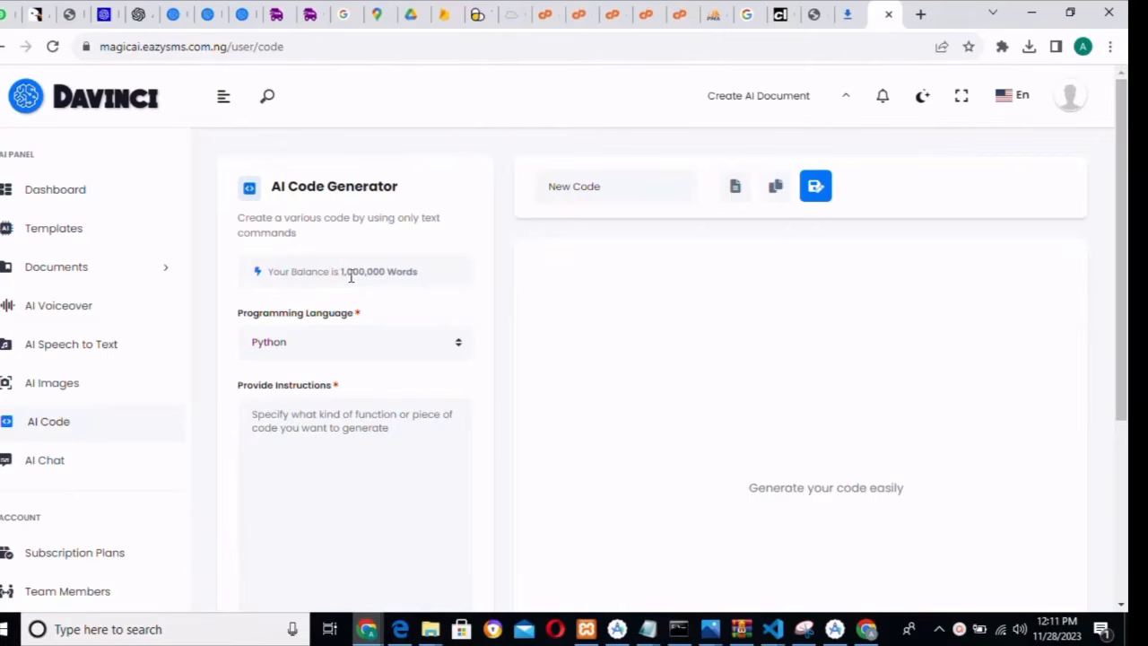
{"action": "left_click", "coordinate": [332, 350]}
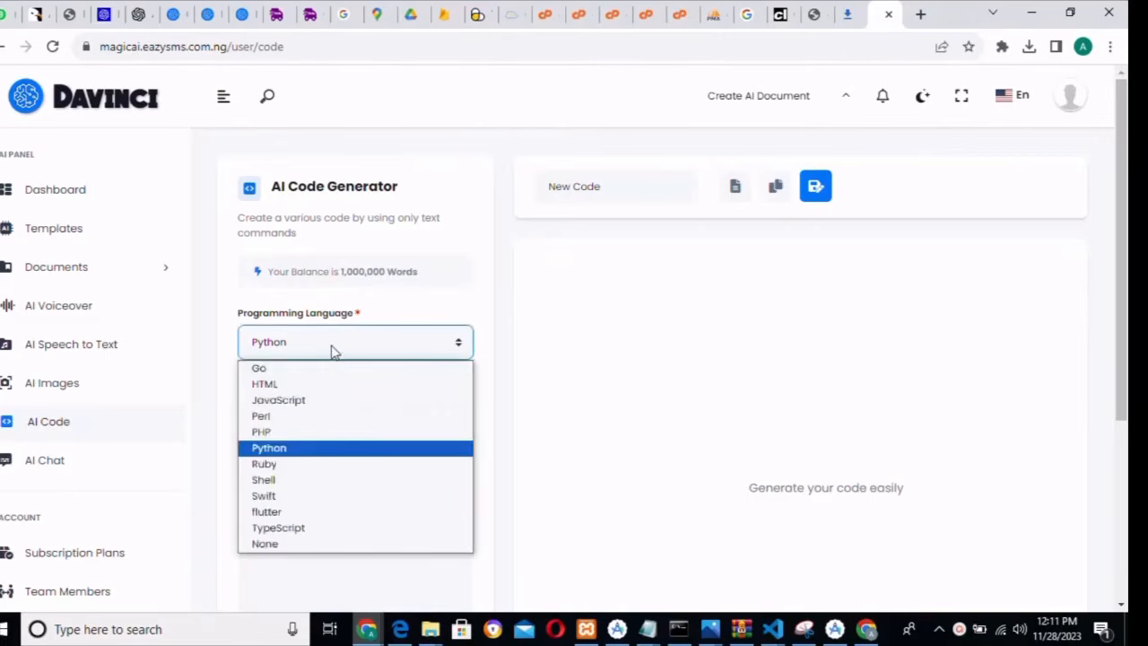
{"action": "left_click", "coordinate": [316, 384]}
{"action": "left_click", "coordinate": [354, 443]}
{"action": "type", "text": "H"}
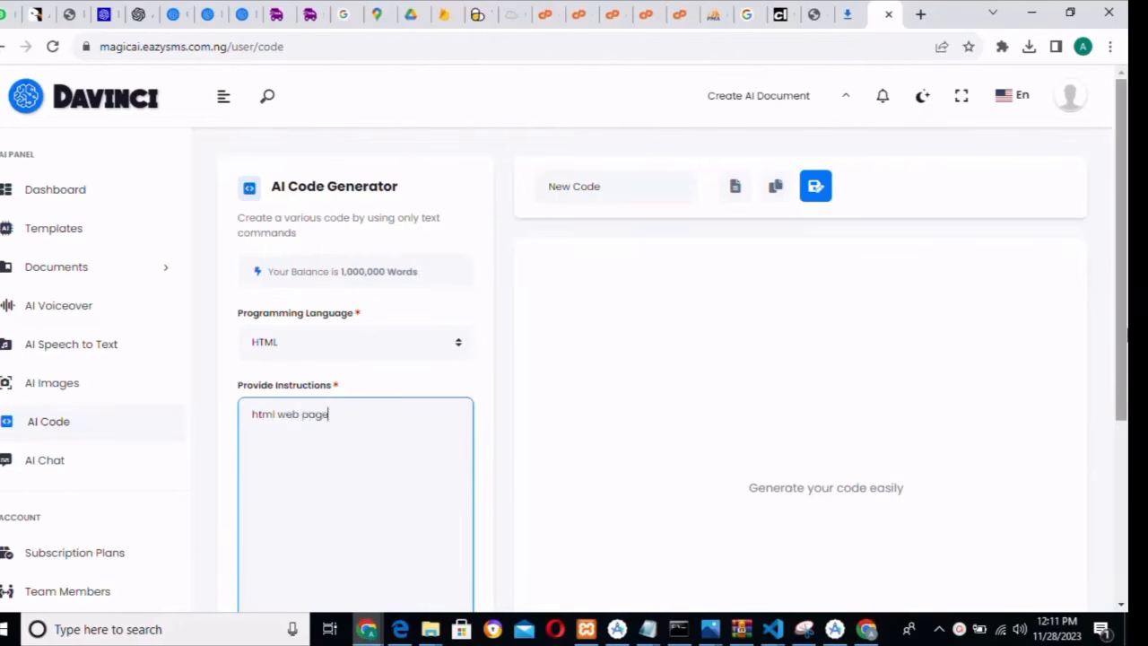
{"action": "left_click_drag", "start_coordinate": [1127, 305], "coordinate": [1126, 396]}
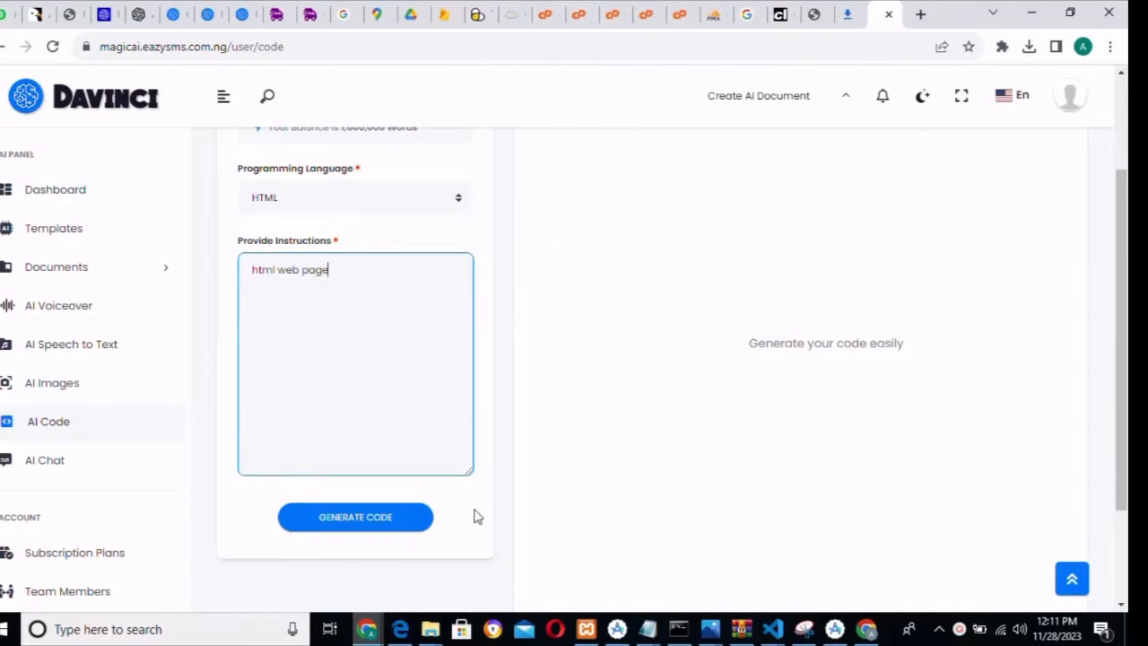
{"action": "left_click", "coordinate": [375, 521]}
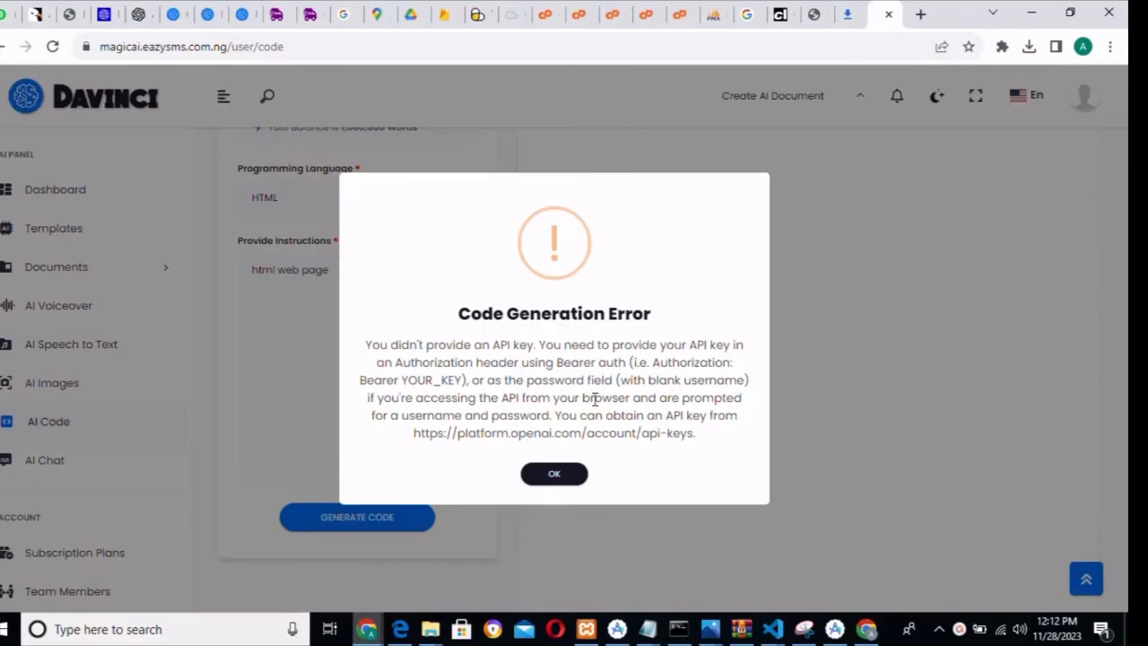
{"action": "left_click", "coordinate": [544, 478]}
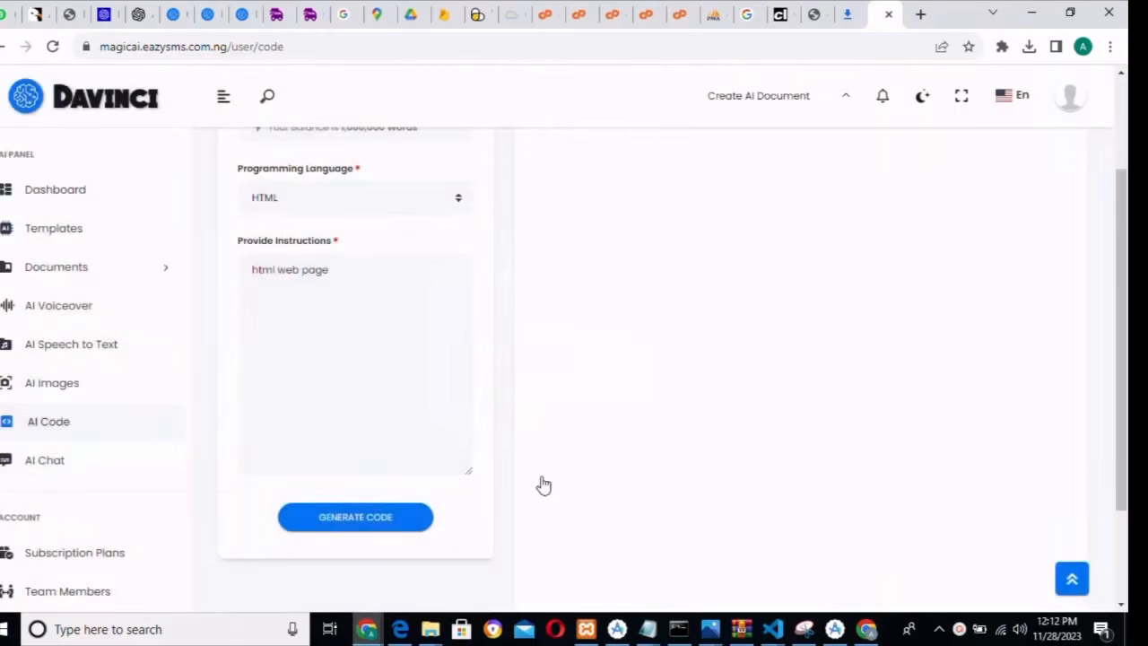
- Navigate the File Manager back up and open the magicai.eazysms.com.ng site folder
{"action": "left_click", "coordinate": [615, 15]}
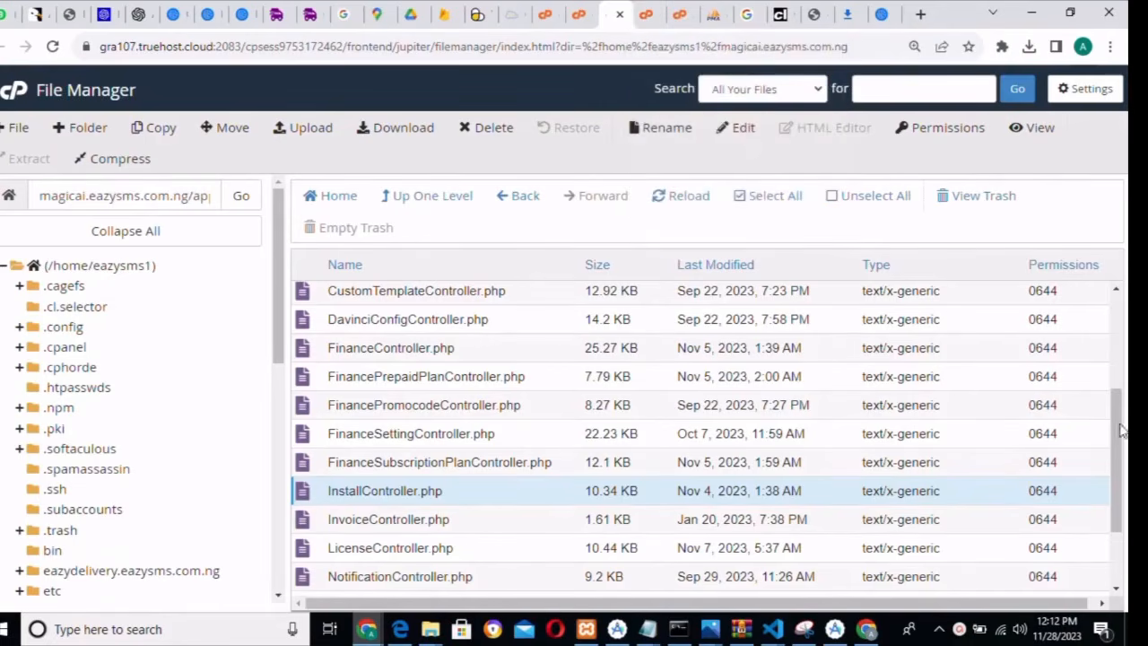
{"action": "scroll", "coordinate": [1121, 411], "scroll_direction": "up", "scroll_amount": 5}
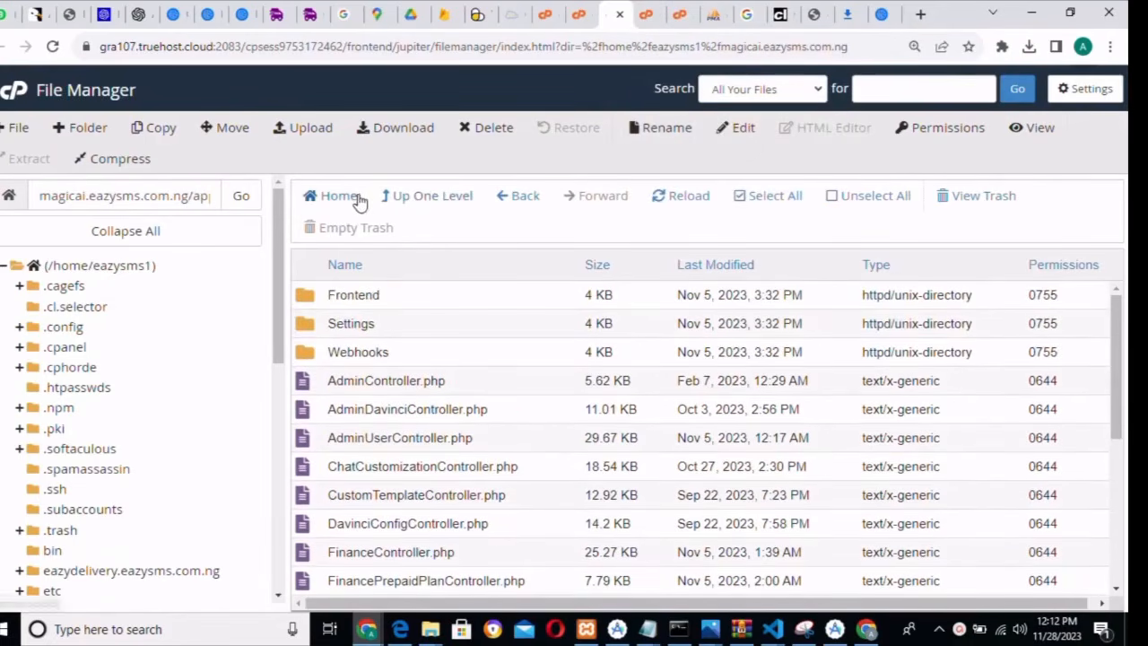
{"action": "left_click", "coordinate": [521, 203]}
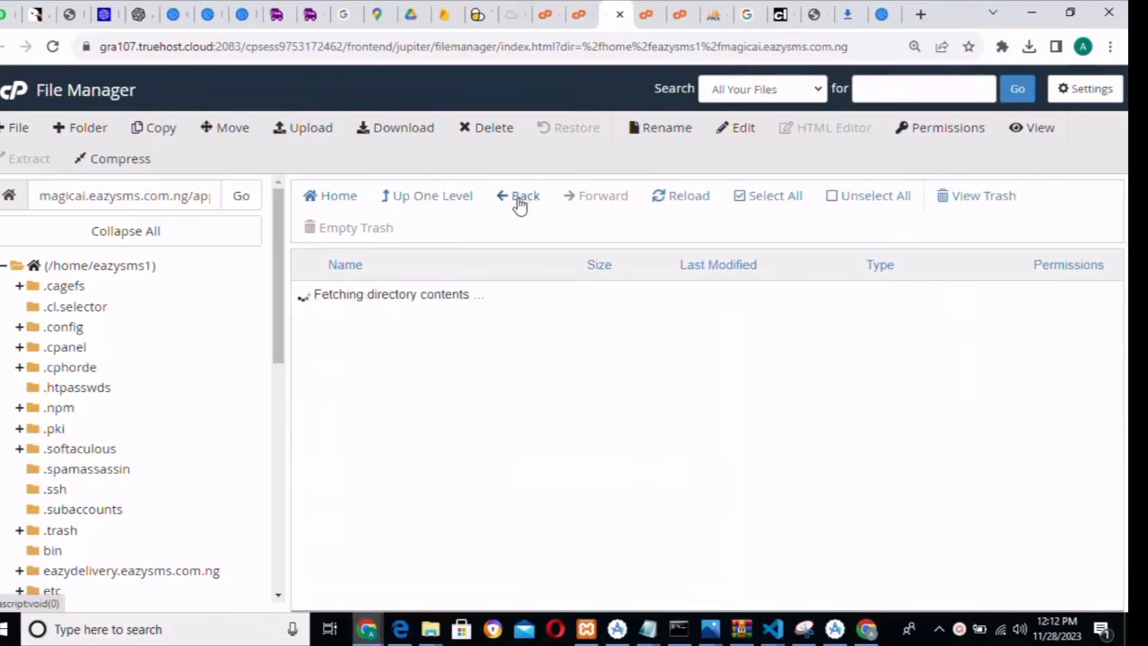
{"action": "left_click", "coordinate": [521, 203]}
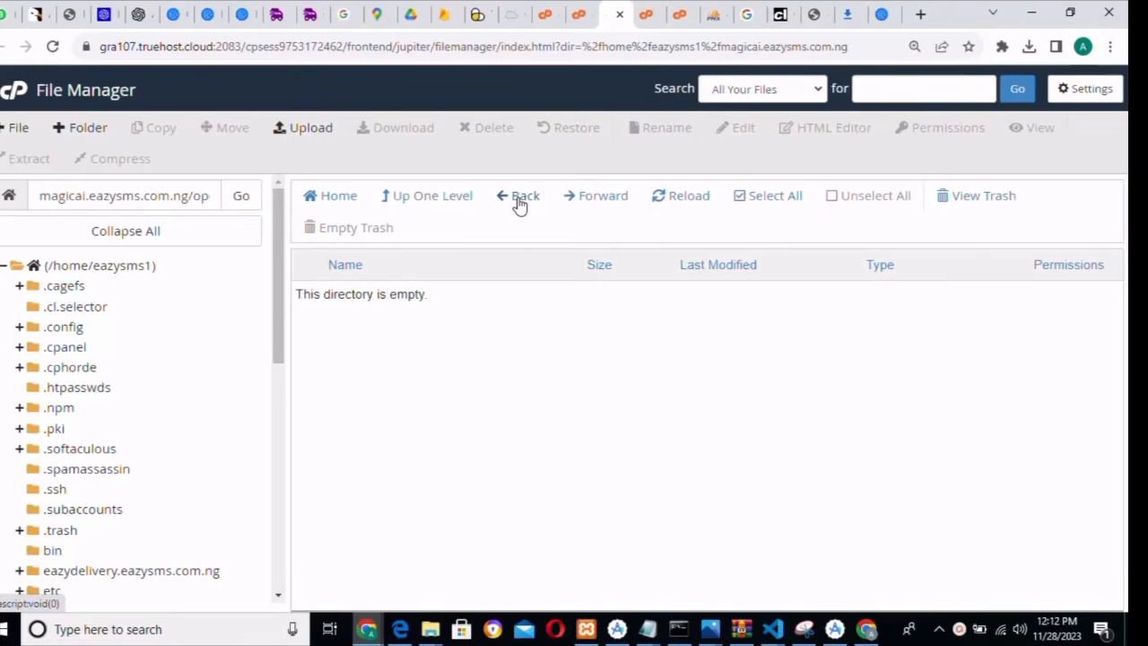
{"action": "left_click_drag", "start_coordinate": [280, 329], "coordinate": [278, 397]}
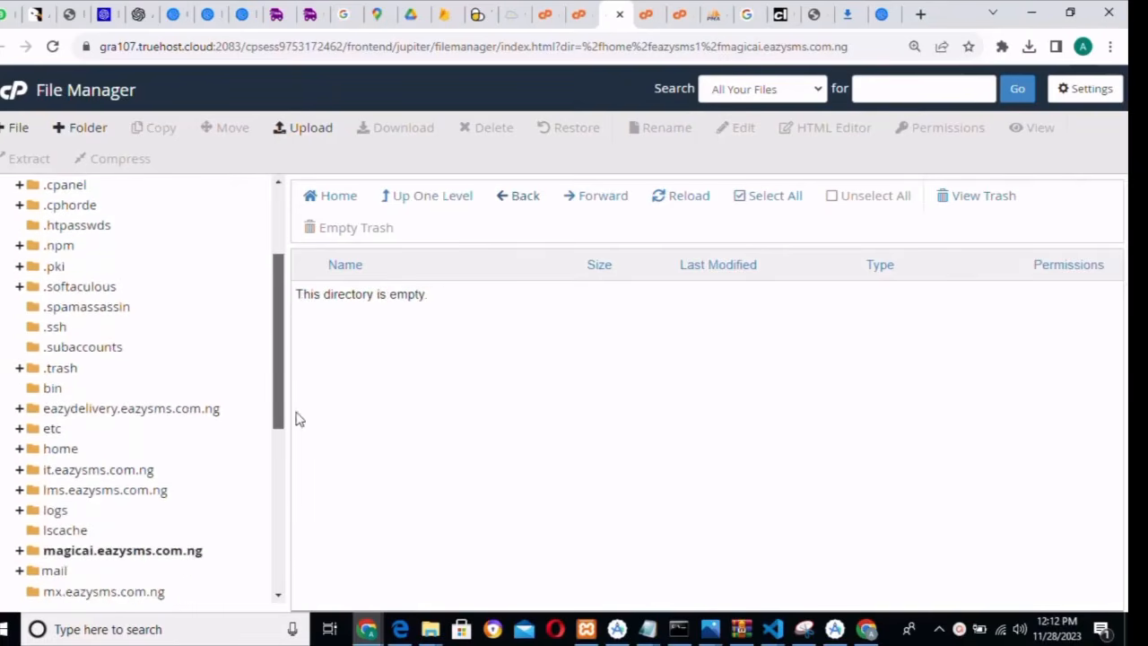
{"action": "left_click", "coordinate": [157, 556]}
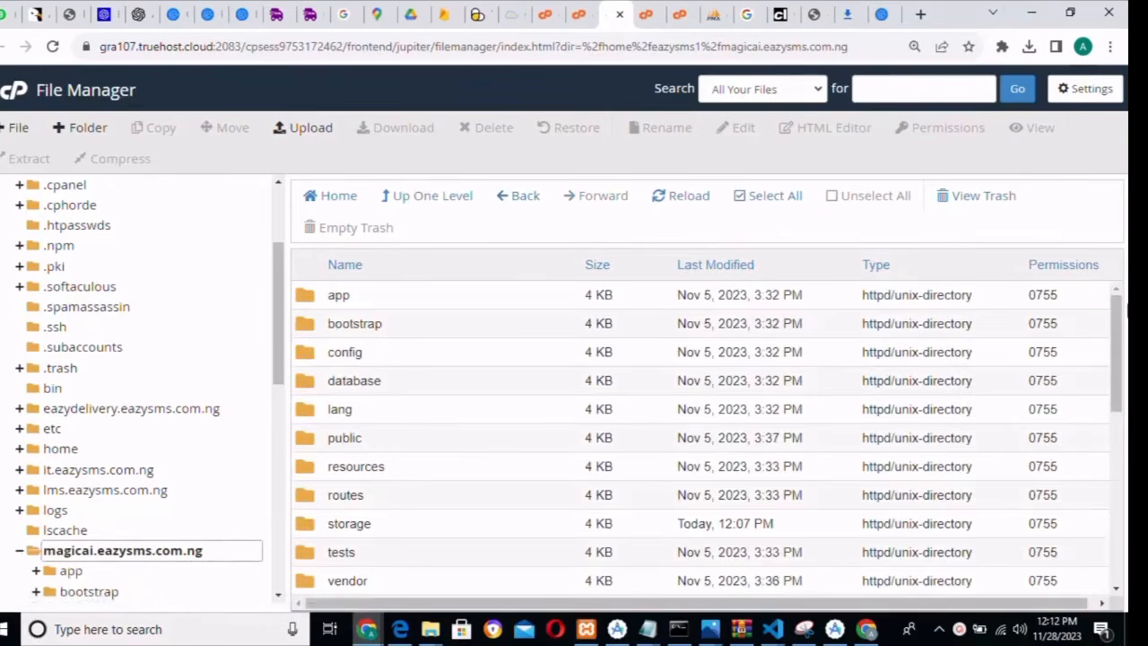
- Select the site's .env file and bring up its context menu
{"action": "scroll", "coordinate": [1119, 359], "scroll_direction": "down", "scroll_amount": 1}
{"action": "left_click_drag", "start_coordinate": [1119, 359], "coordinate": [1118, 379]}
{"action": "left_click", "coordinate": [449, 517]}
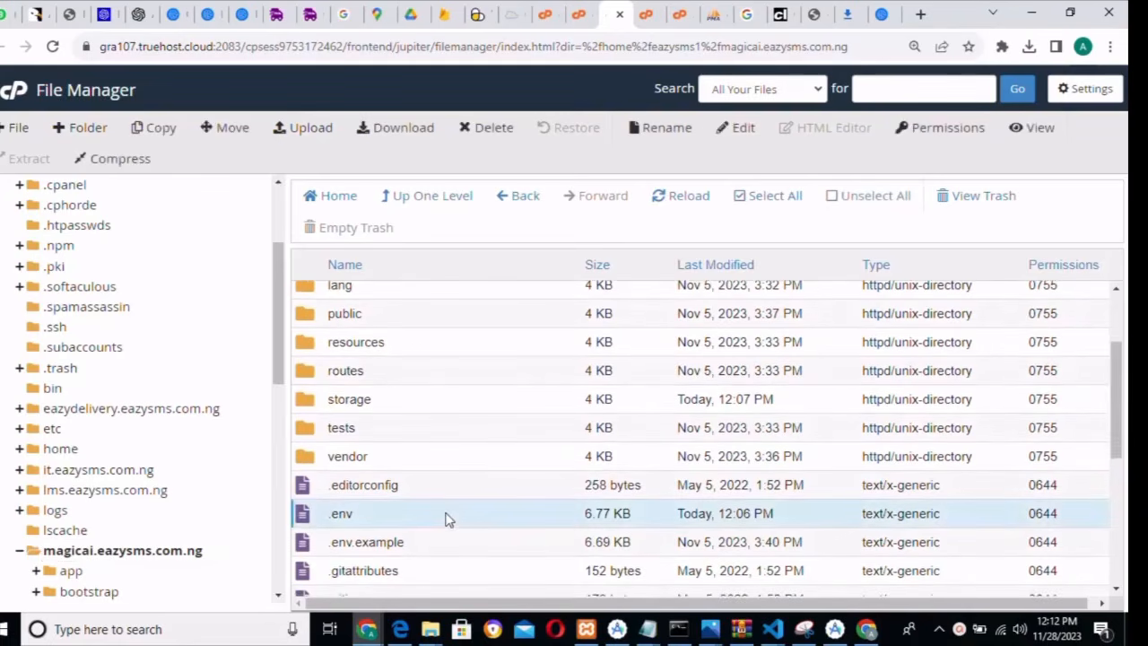
{"action": "right_click", "coordinate": [449, 519]}
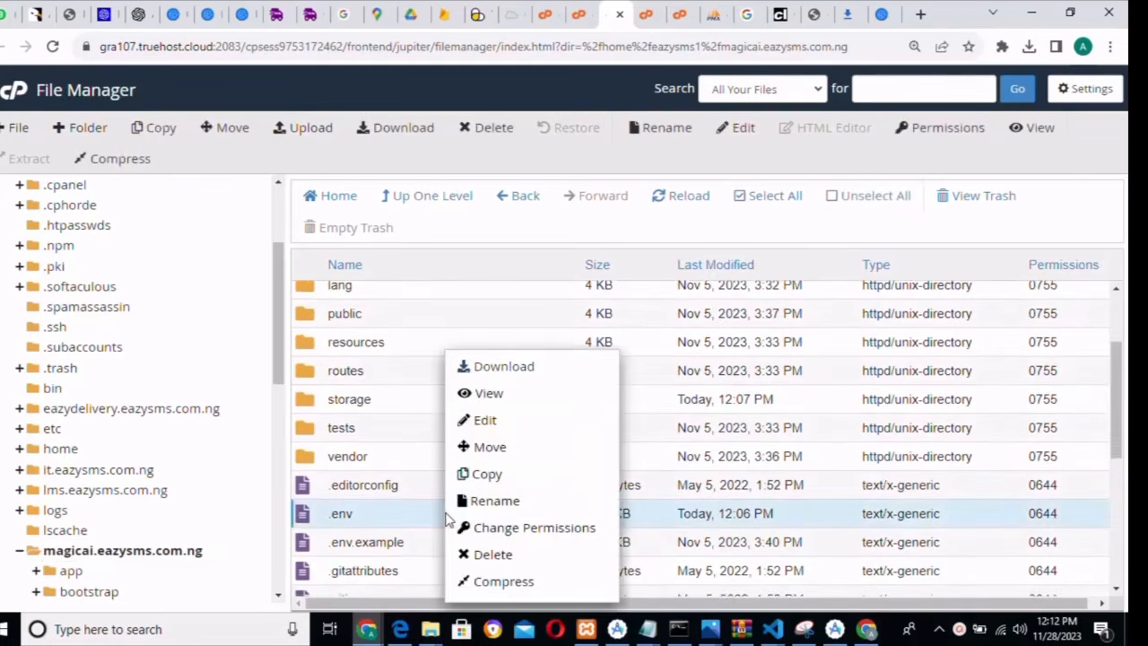
- Edit .env, paste the OpenAI key after OPENAI_SECRET_KEY= on line 51, and save
{"action": "left_click", "coordinate": [502, 427]}
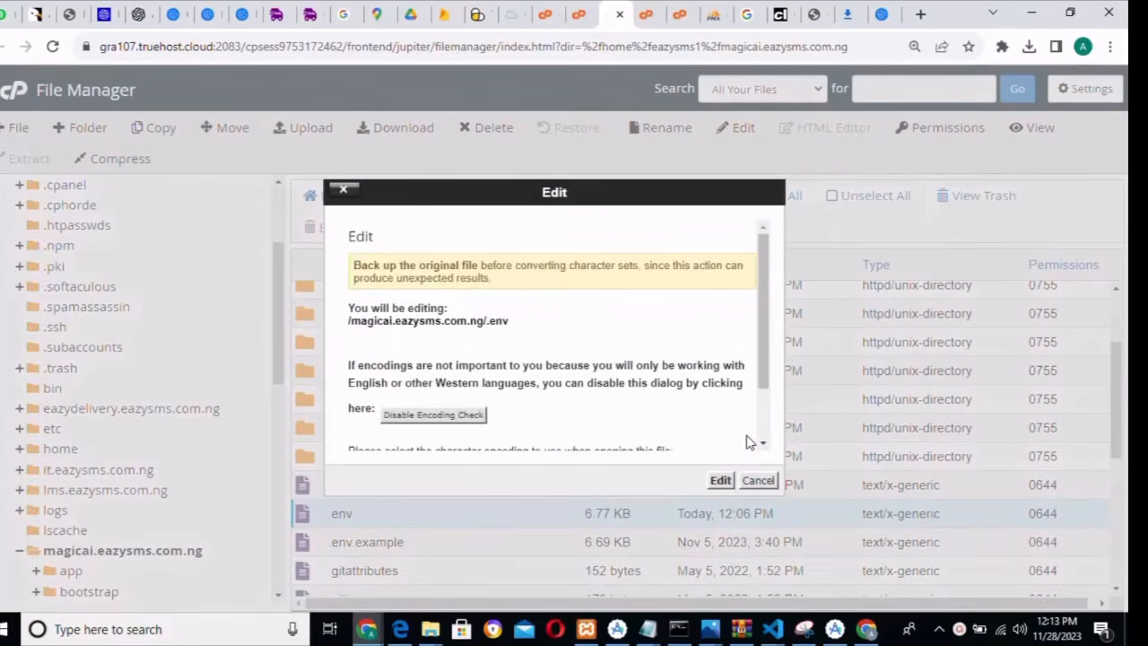
{"action": "left_click", "coordinate": [720, 480]}
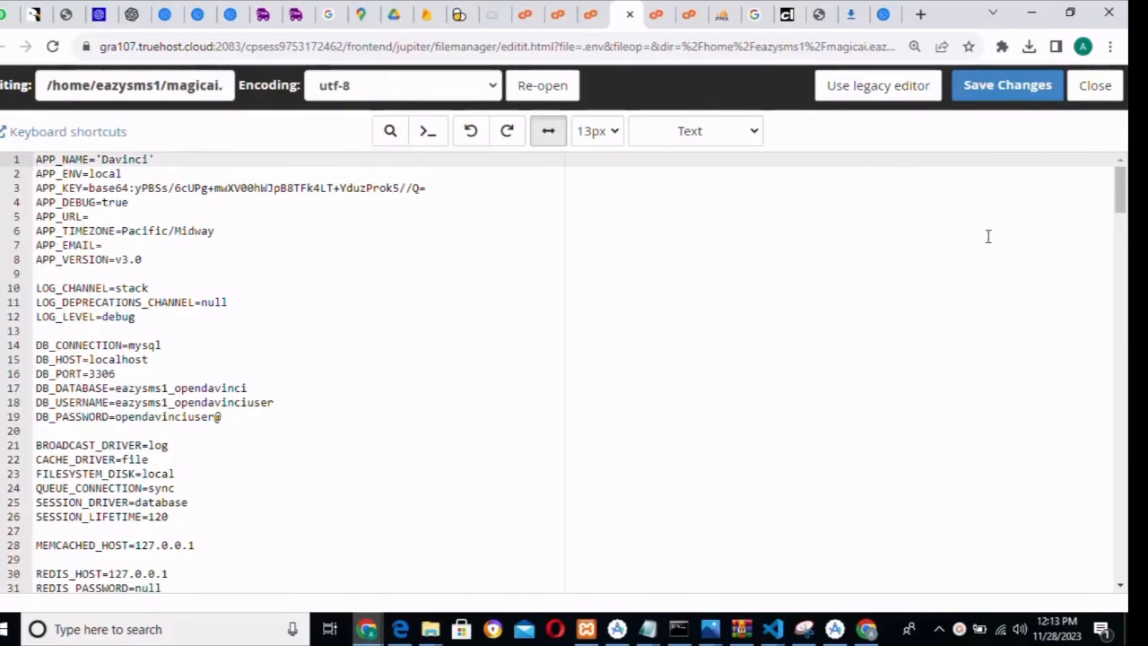
{"action": "left_click_drag", "start_coordinate": [1121, 219], "coordinate": [1123, 260]}
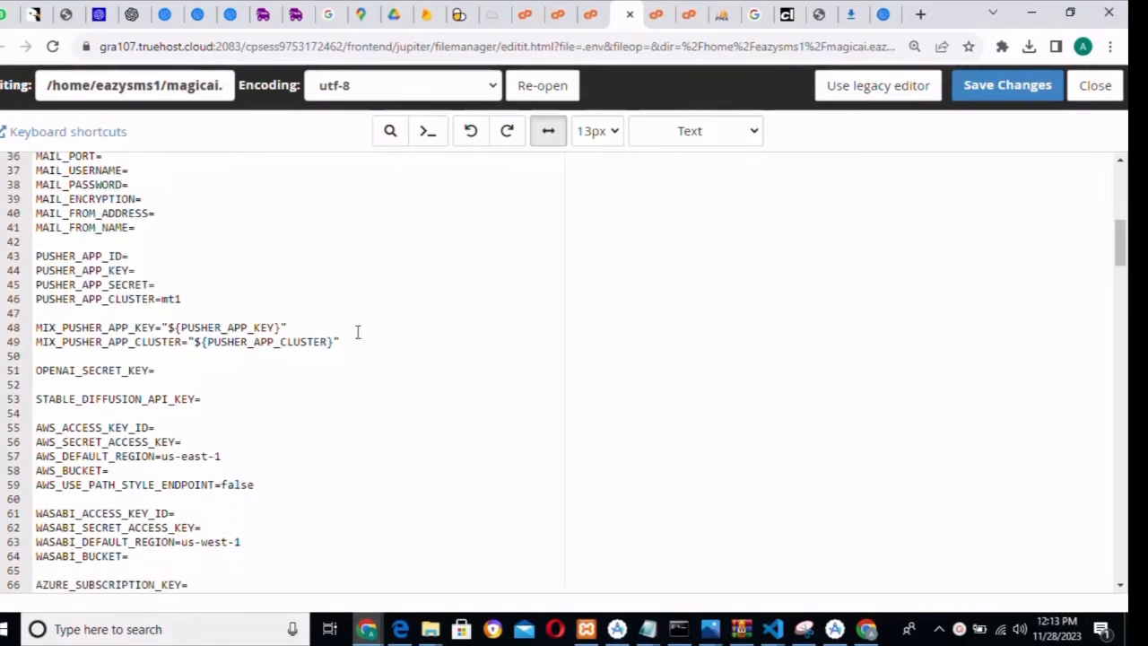
{"action": "left_click", "coordinate": [166, 371]}
{"action": "key", "text": "ctrl+v"}
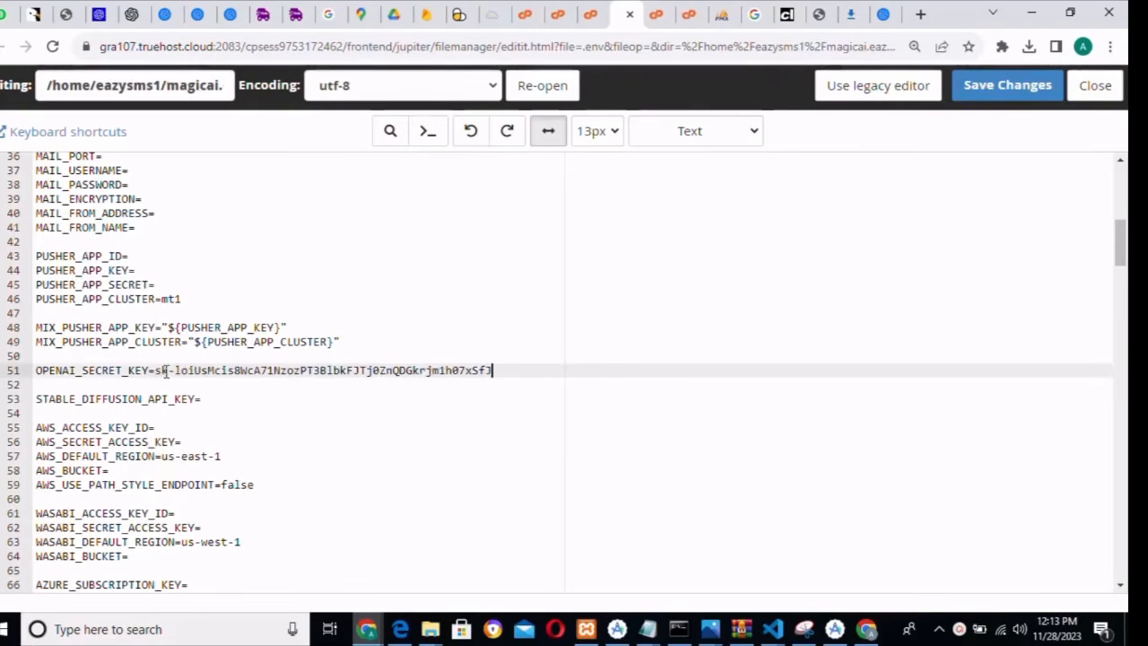
{"action": "left_click", "coordinate": [981, 100]}
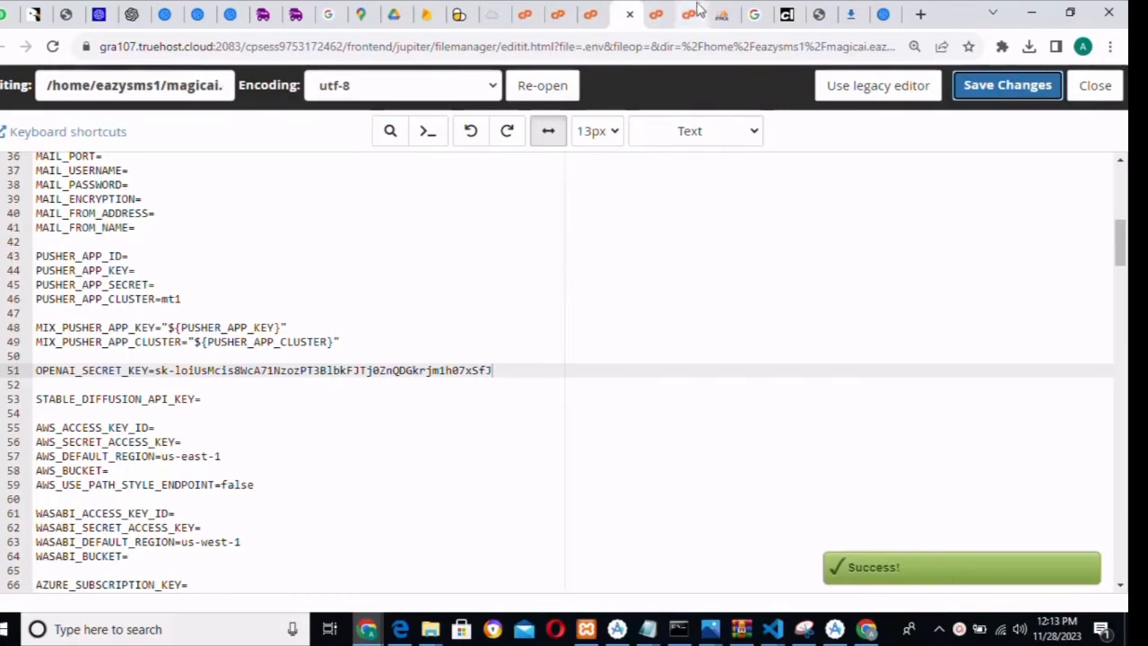
- Reload the Davinci AI Code page and select HTML as the programming language
{"action": "left_click", "coordinate": [874, 14]}
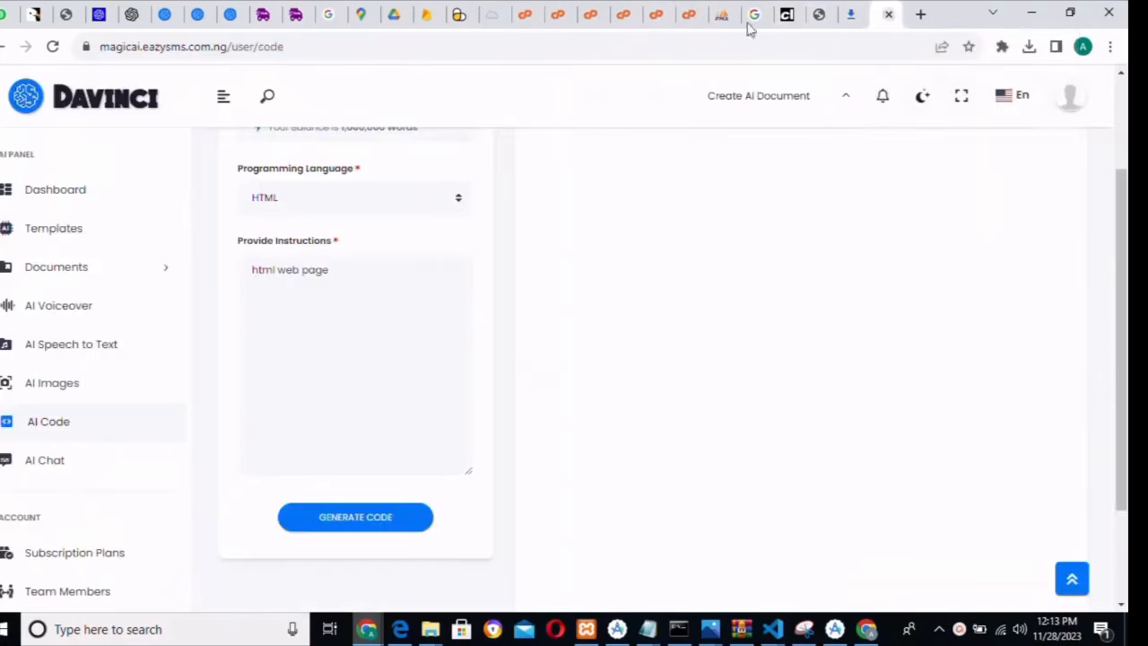
{"action": "left_click", "coordinate": [54, 46]}
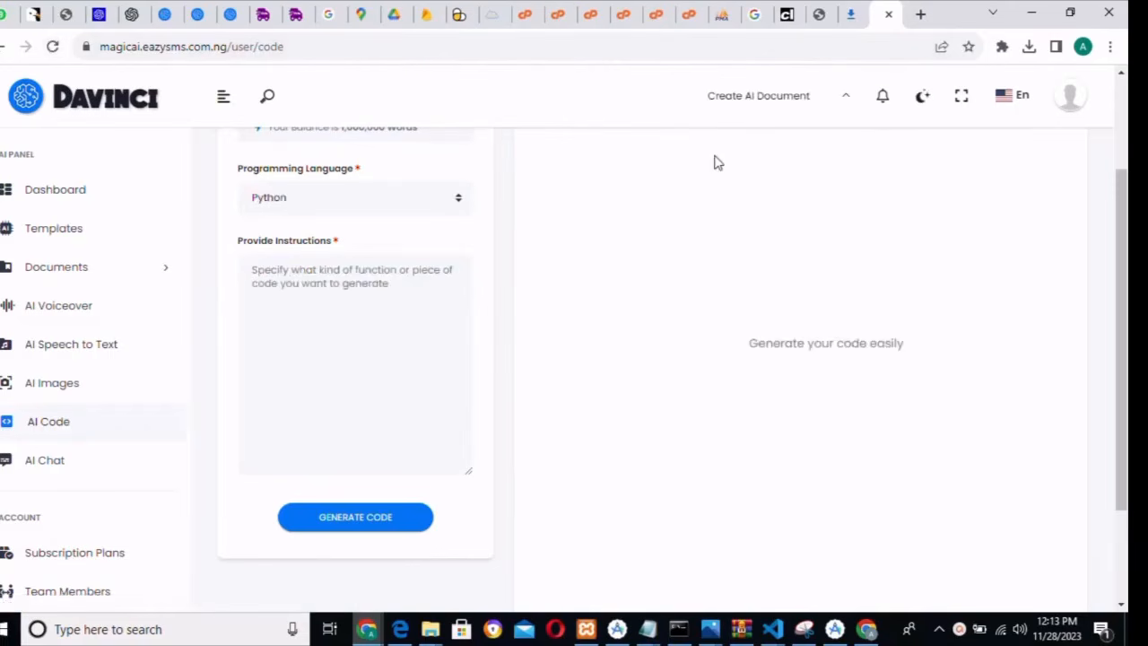
{"action": "left_click", "coordinate": [303, 283]}
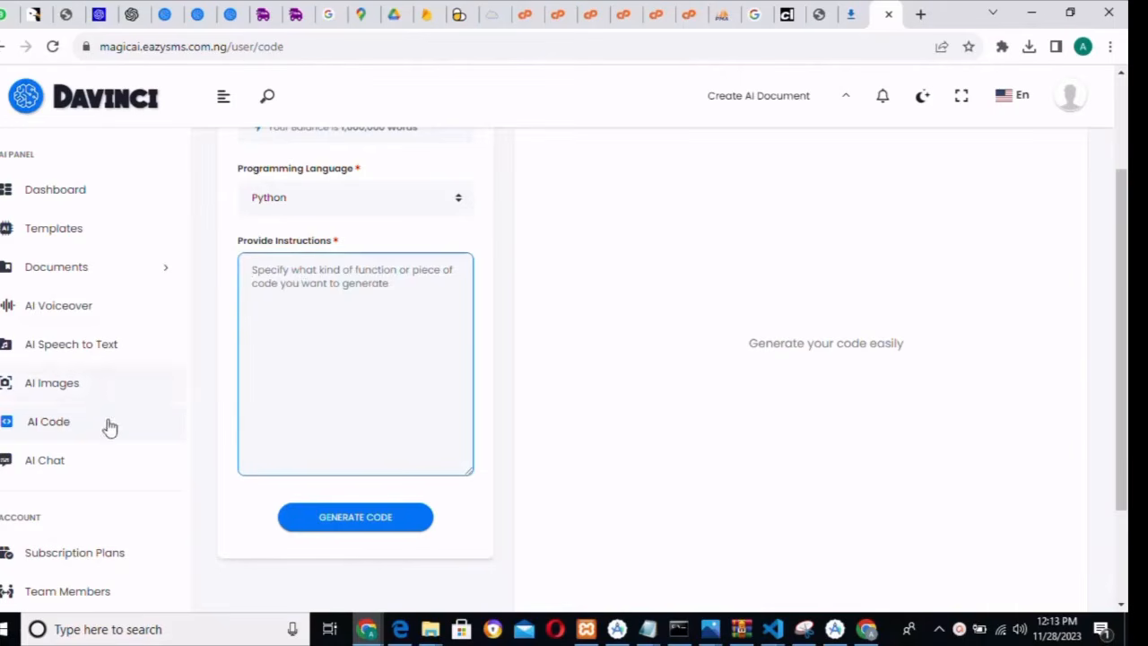
{"action": "left_click", "coordinate": [56, 421]}
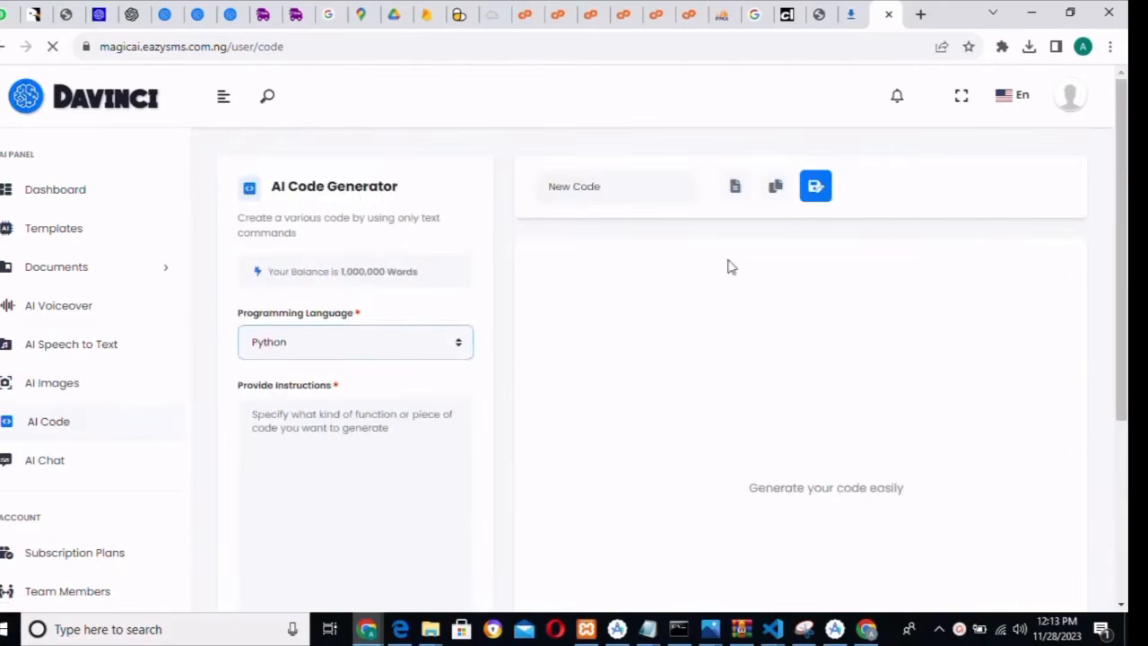
{"action": "left_click", "coordinate": [326, 403]}
{"action": "left_click", "coordinate": [302, 342]}
{"action": "left_click", "coordinate": [280, 386]}
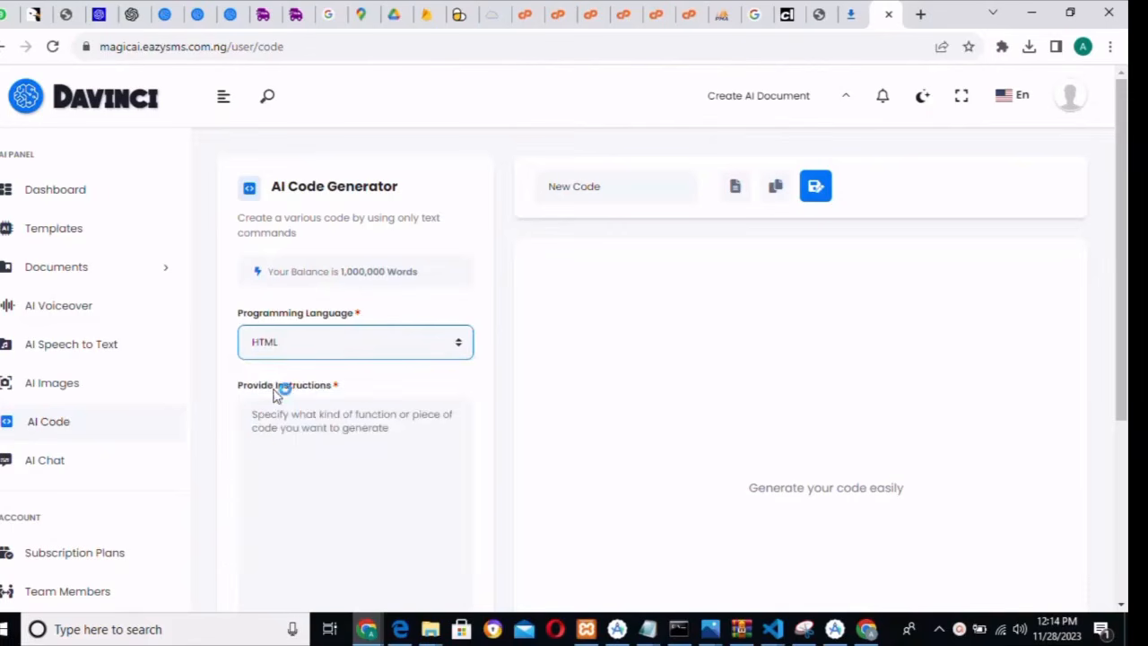
- Enter the HTML web page instructions and generate the code
{"action": "left_click", "coordinate": [356, 414]}
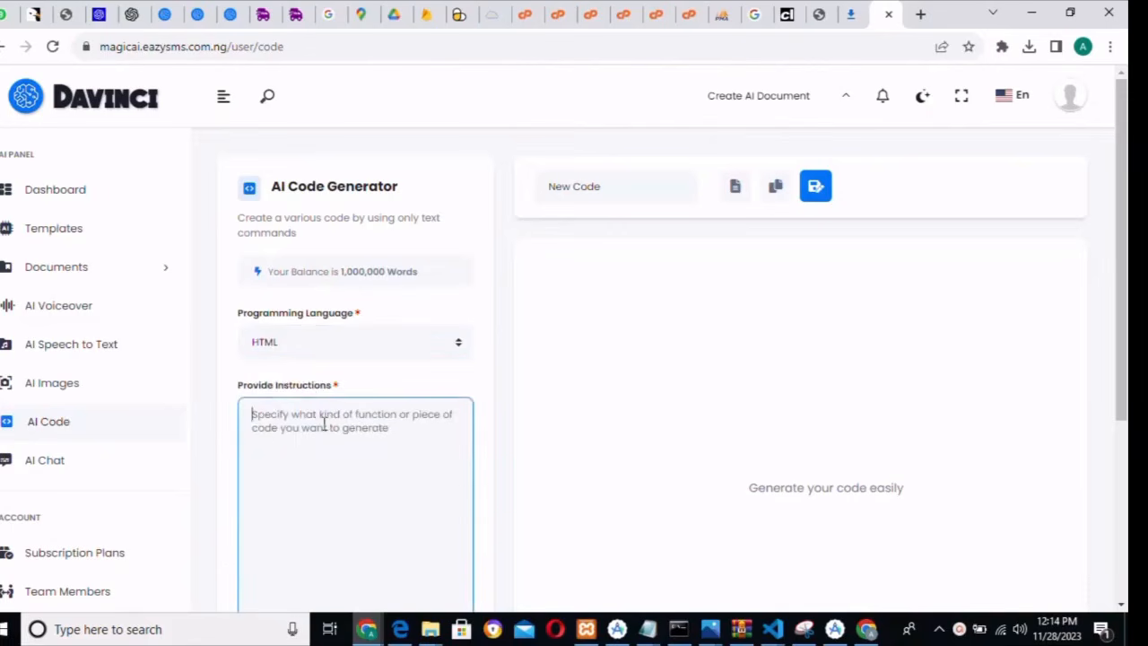
{"action": "type", "text": "html web page"}
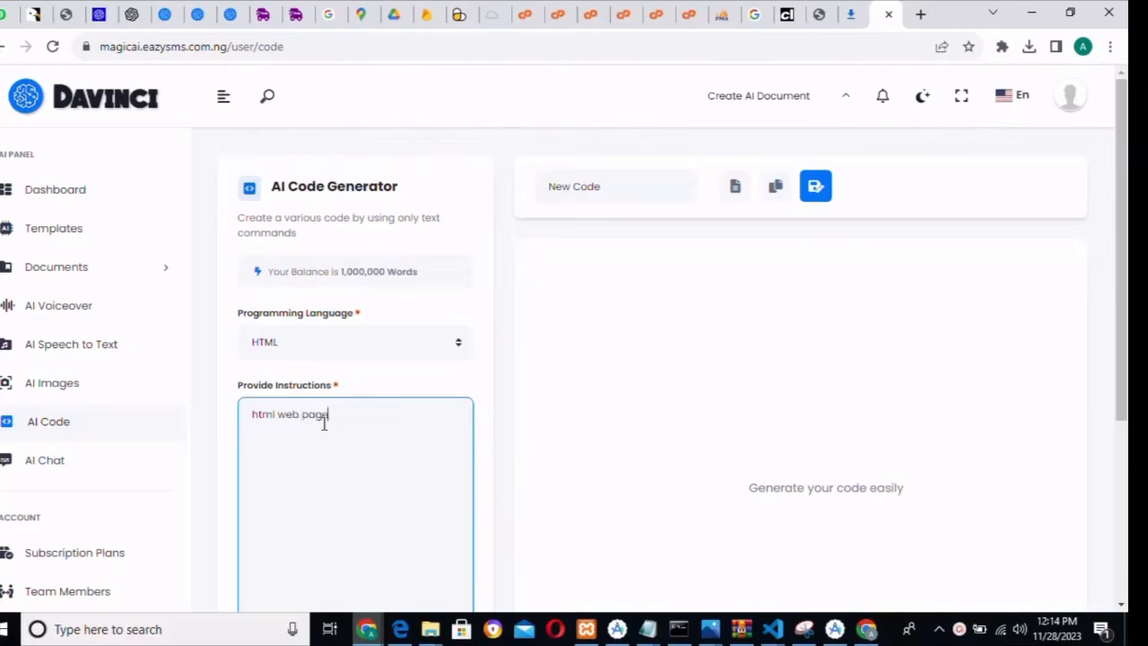
{"action": "scroll", "coordinate": [410, 386], "scroll_direction": "down", "scroll_amount": 3}
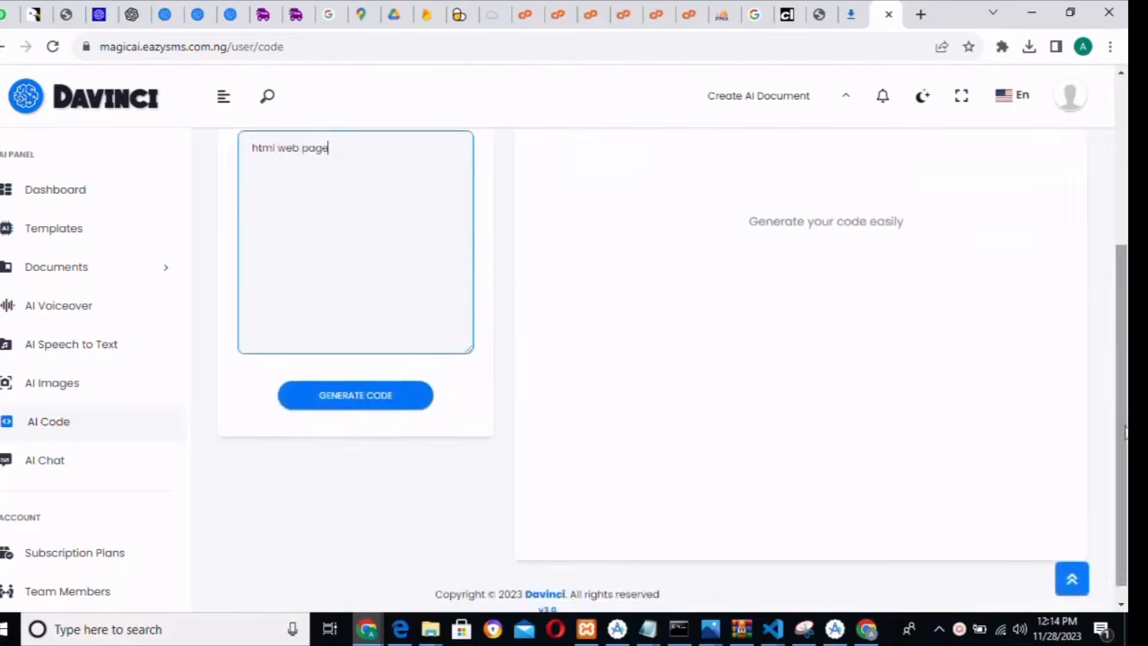
{"action": "left_click", "coordinate": [405, 393]}
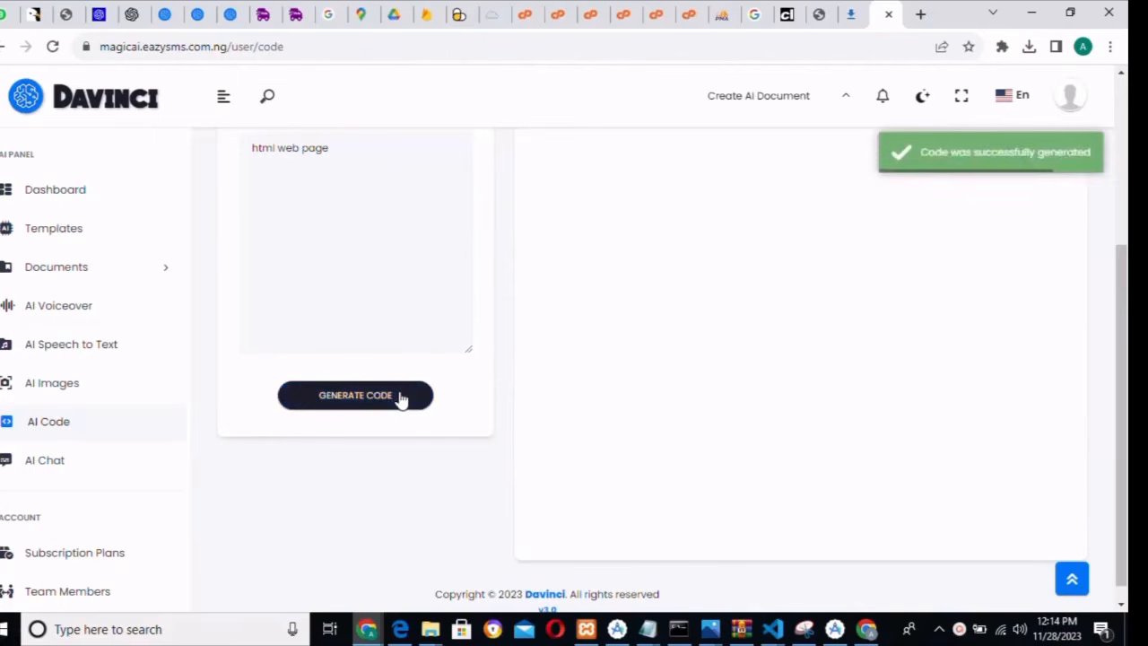
- Scroll through the generated 'My Web Page' HTML result and copy the code
{"action": "left_click_drag", "start_coordinate": [1120, 396], "coordinate": [1127, 254]}
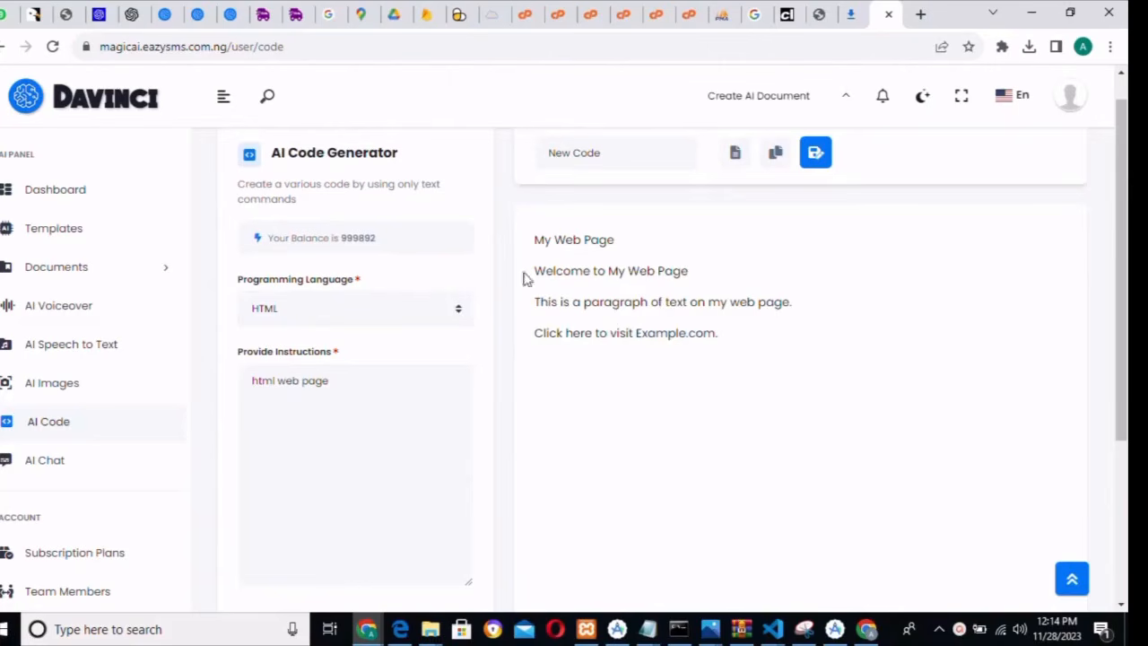
{"action": "left_click_drag", "start_coordinate": [1123, 280], "coordinate": [1117, 247]}
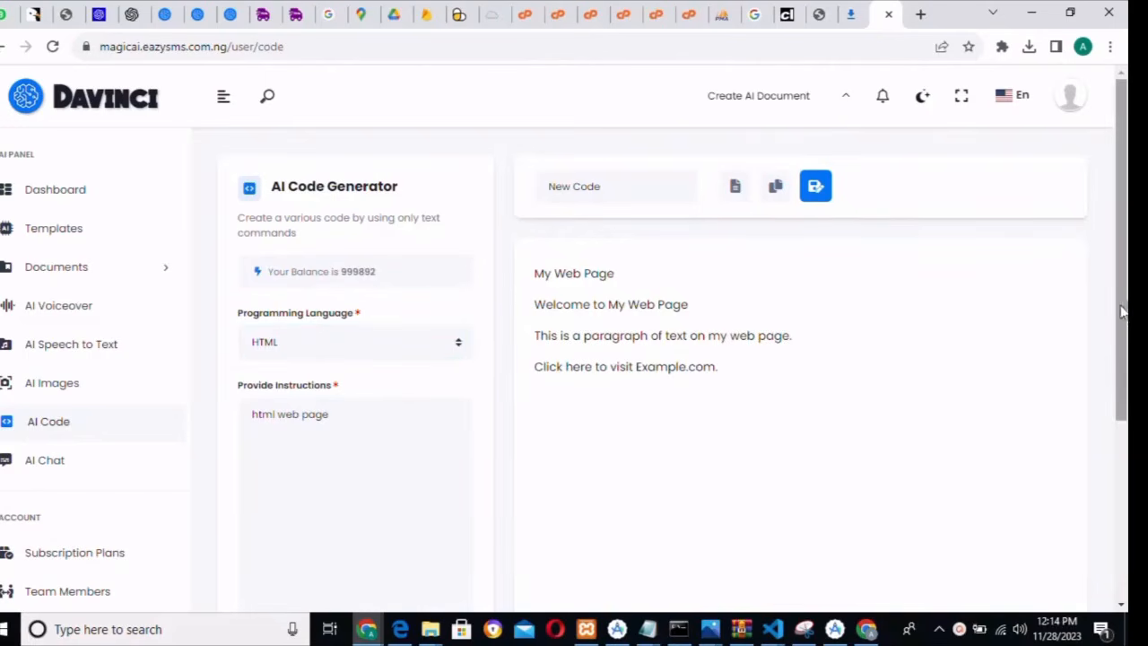
{"action": "left_click_drag", "start_coordinate": [1124, 294], "coordinate": [1121, 199]}
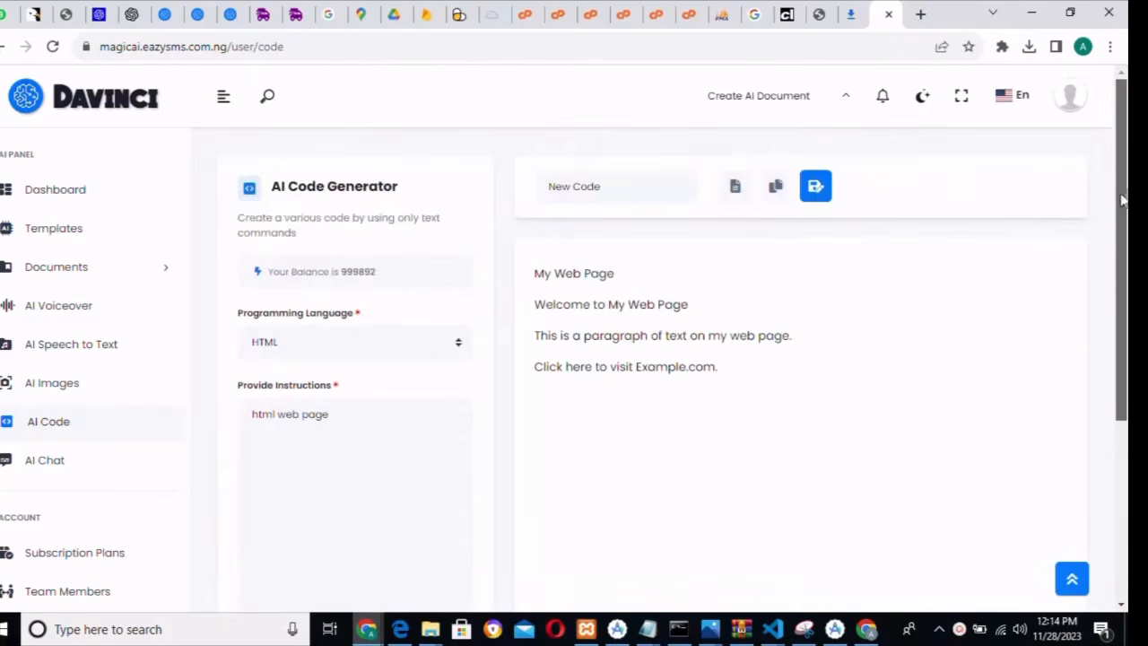
{"action": "left_click", "coordinate": [775, 191]}
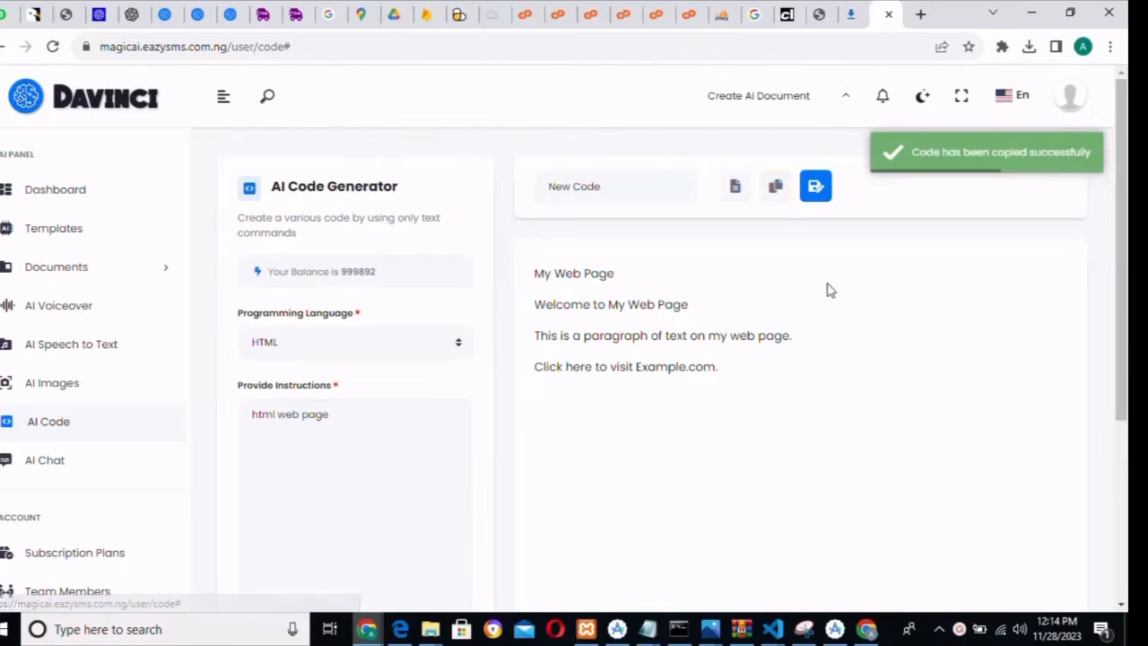
{"action": "mouse_move", "coordinate": [779, 634]}
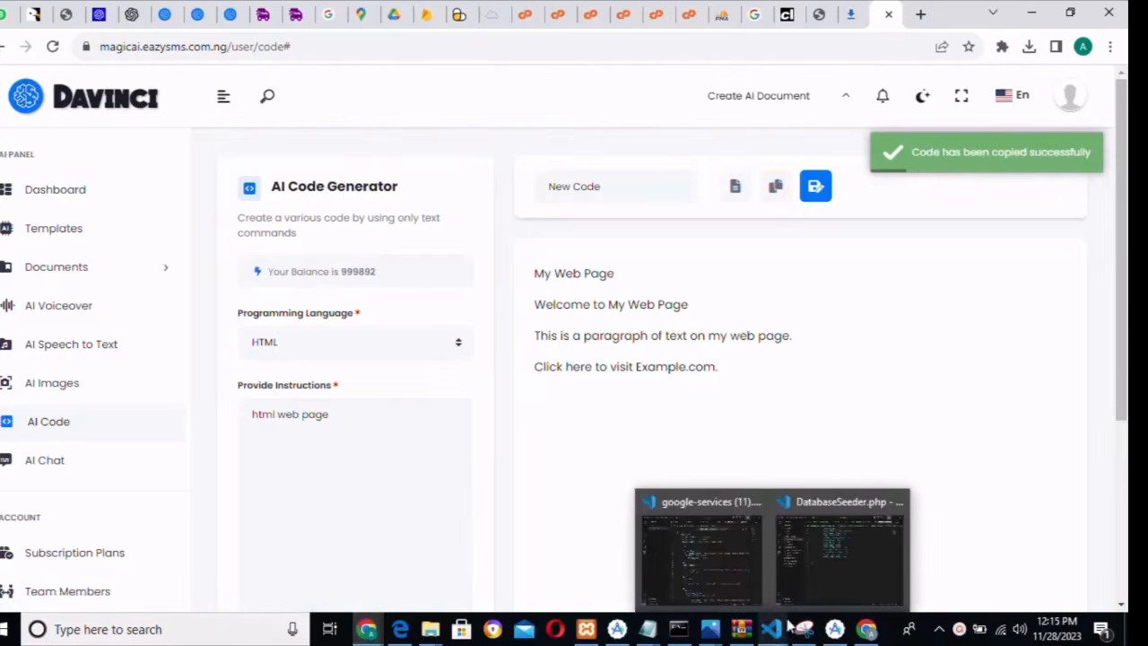
- Enter the instruction 'html web page code' and generate new code
{"action": "left_click", "coordinate": [958, 633]}
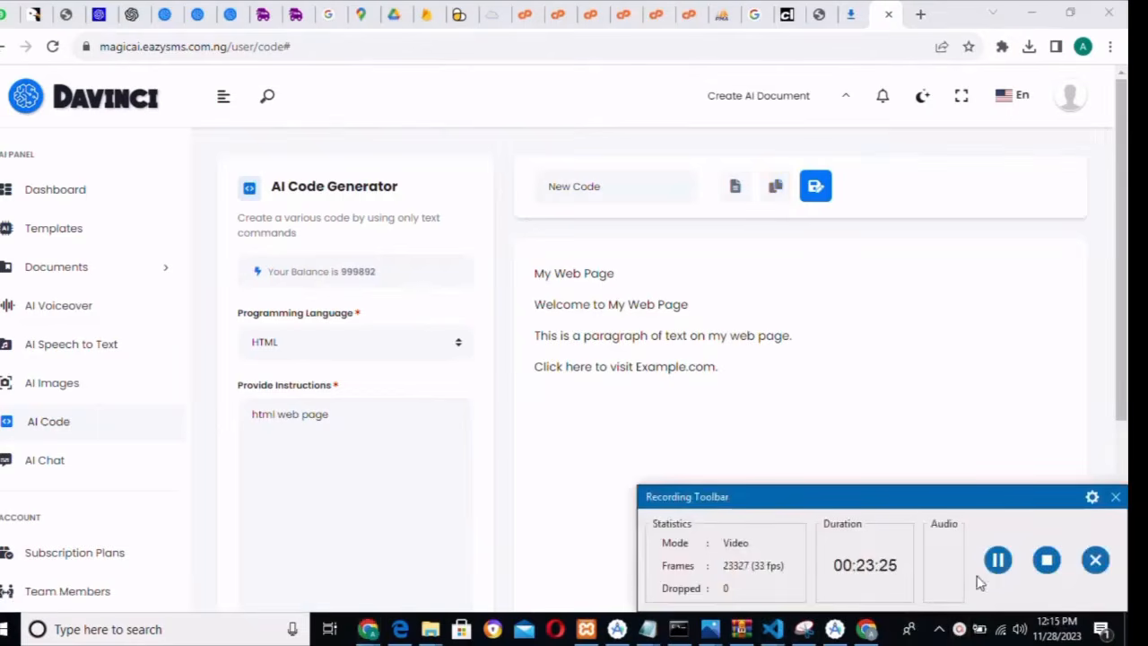
{"action": "left_click", "coordinate": [998, 560]}
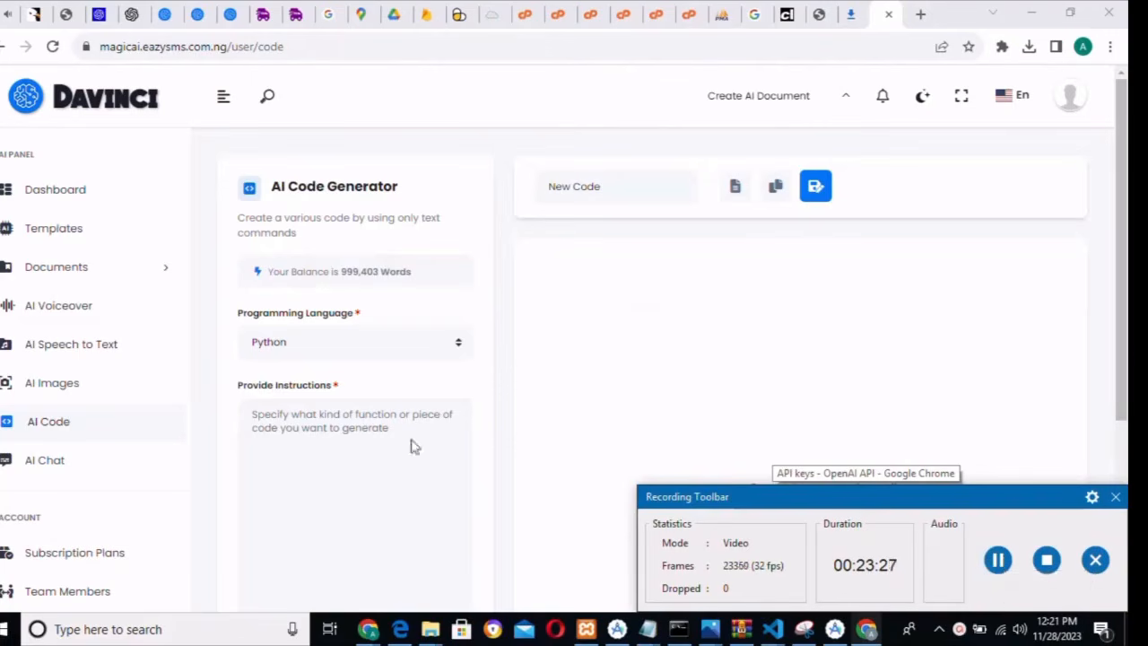
{"action": "left_click", "coordinate": [296, 427]}
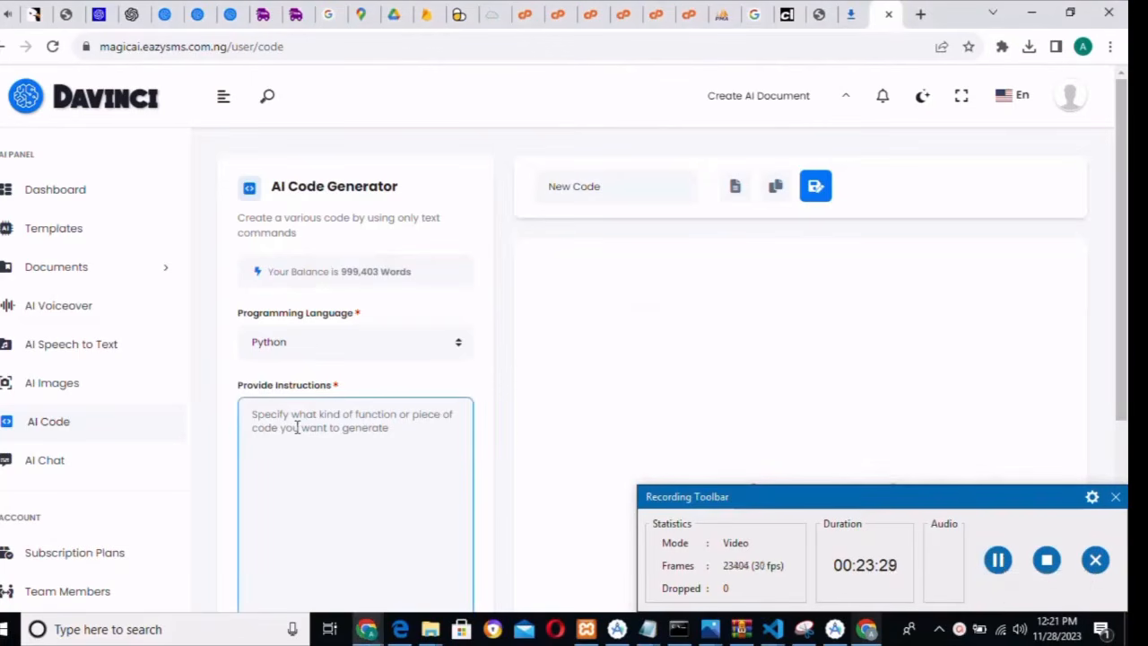
{"action": "type", "text": "html "}
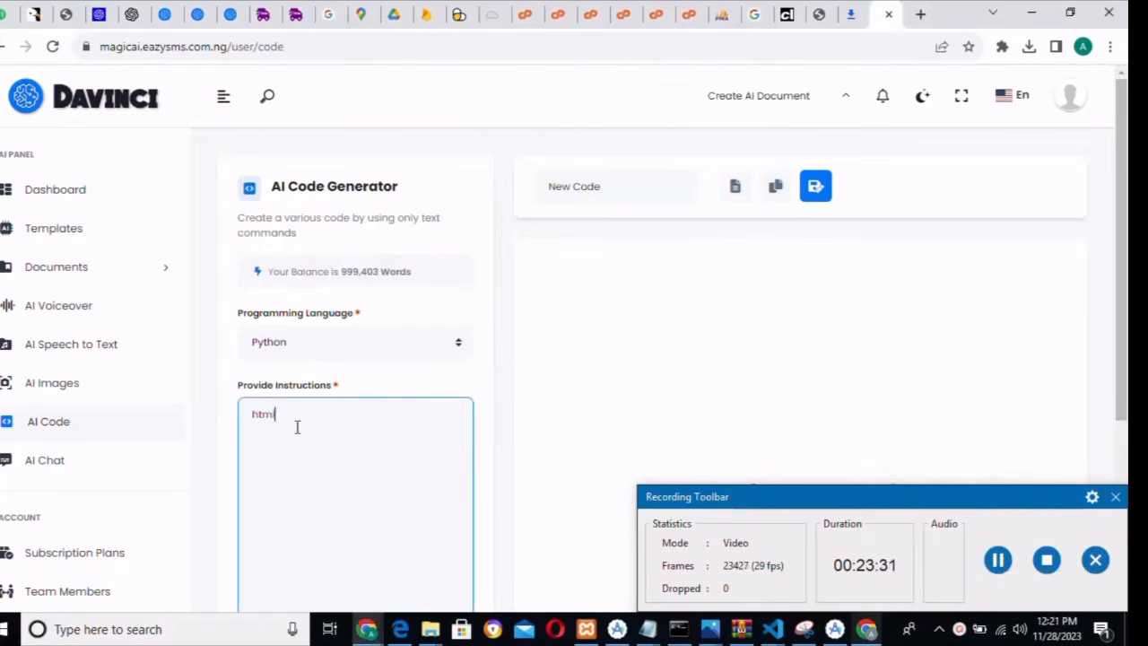
{"action": "type", "text": "web page code"}
{"action": "scroll", "coordinate": [1125, 235], "scroll_direction": "down", "scroll_amount": 3}
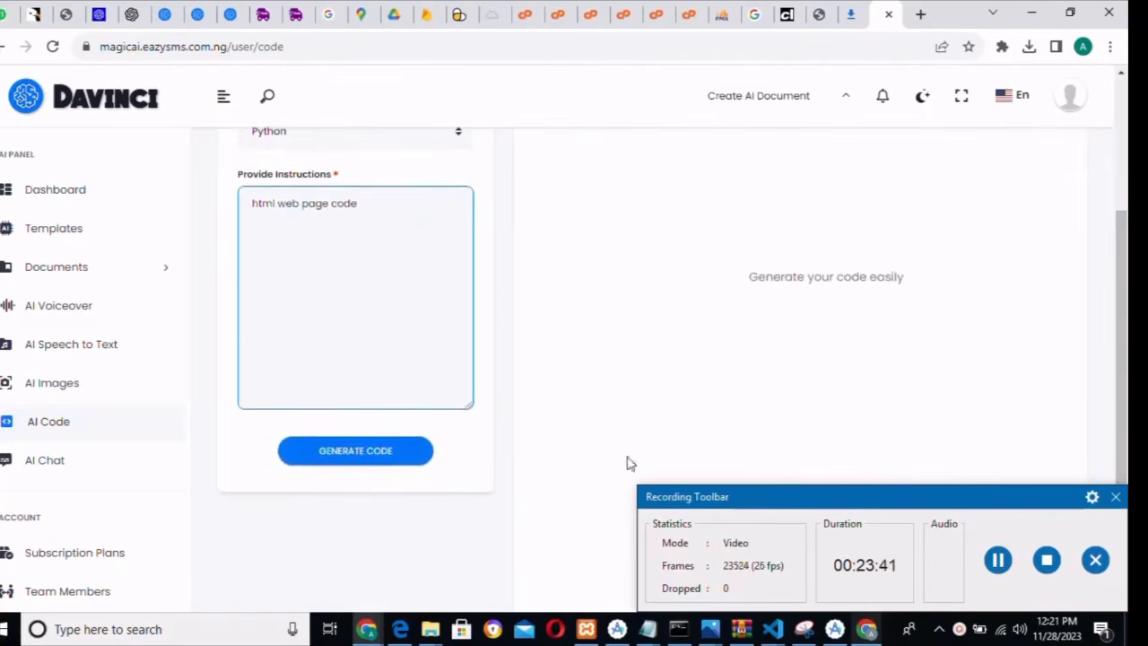
{"action": "left_click", "coordinate": [349, 457]}
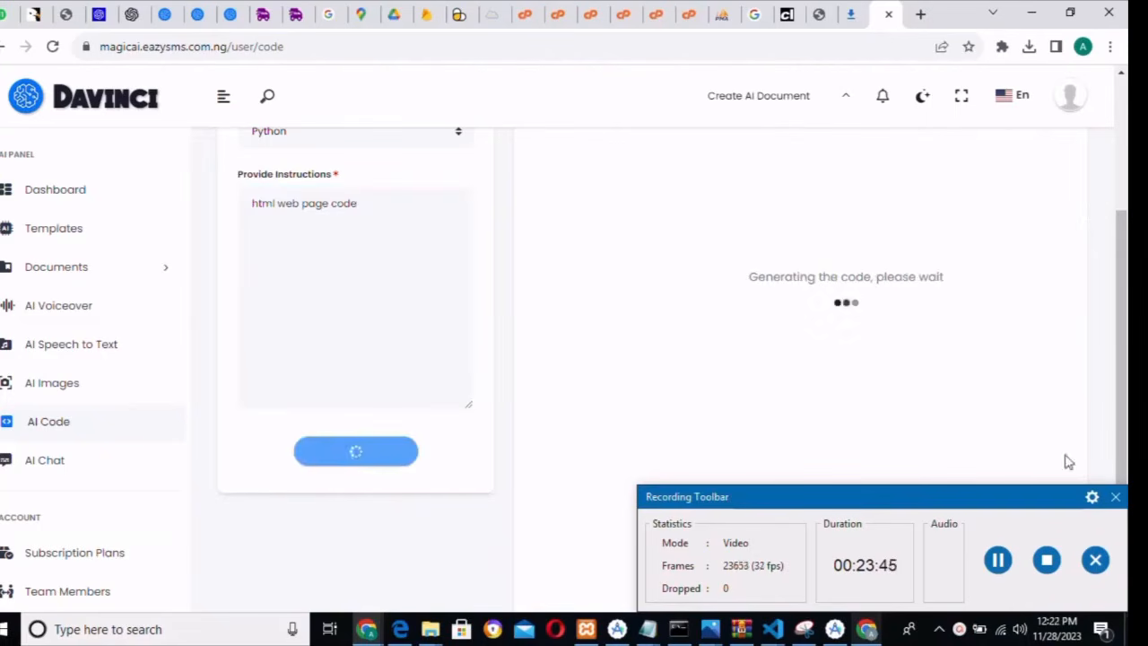
- Review the page with heading, paragraph and three-item list, then open AI Chat Assistants
{"action": "left_click", "coordinate": [1115, 497]}
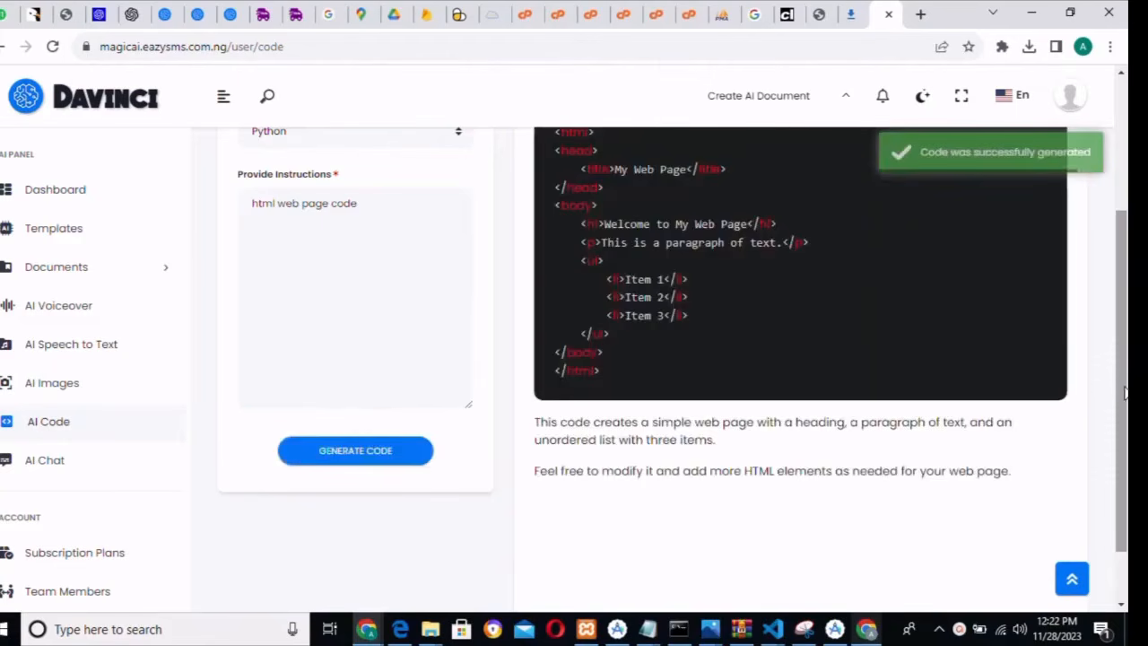
{"action": "scroll", "coordinate": [678, 406], "scroll_direction": "up", "scroll_amount": 2}
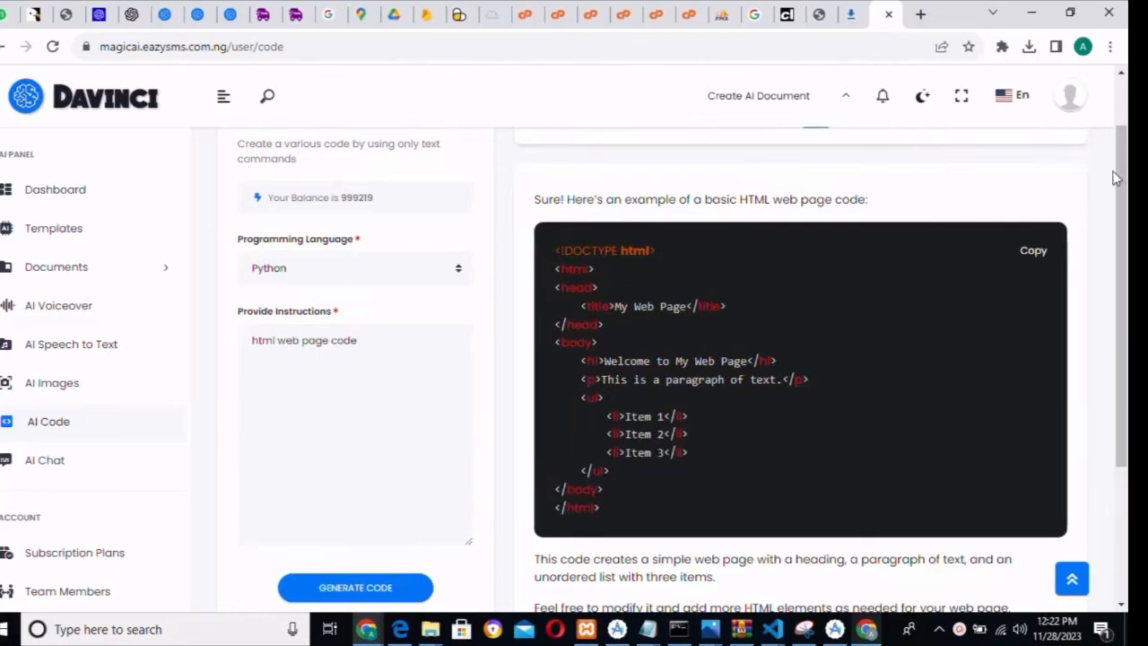
{"action": "left_click_drag", "start_coordinate": [1123, 188], "coordinate": [1123, 277]}
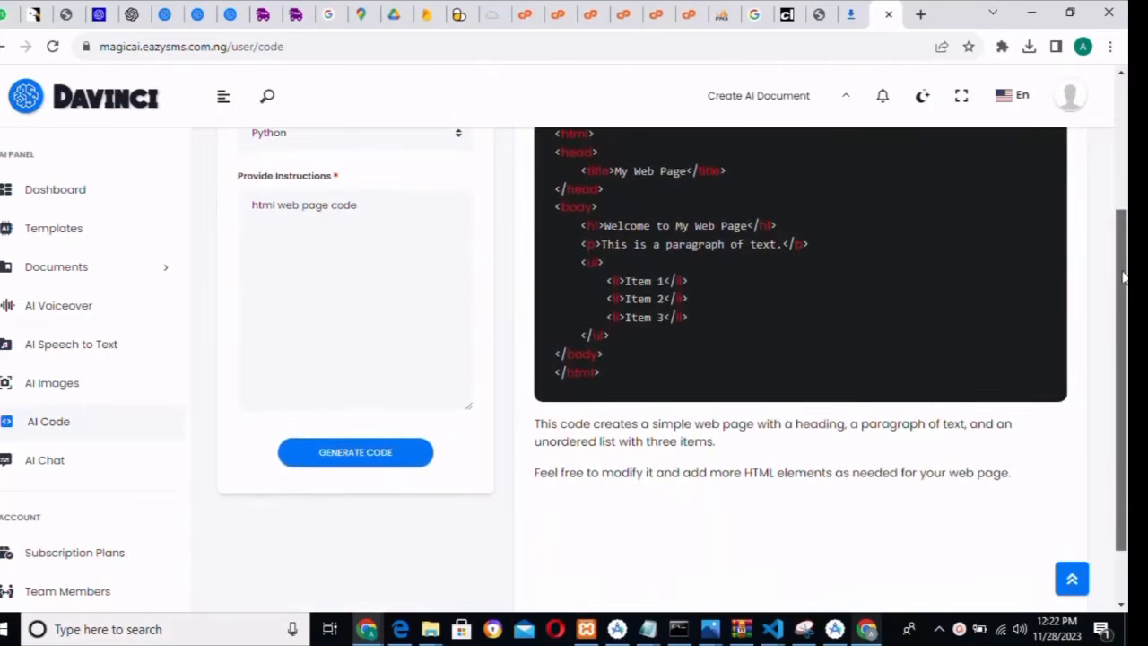
{"action": "left_click_drag", "start_coordinate": [1123, 276], "coordinate": [1124, 161]}
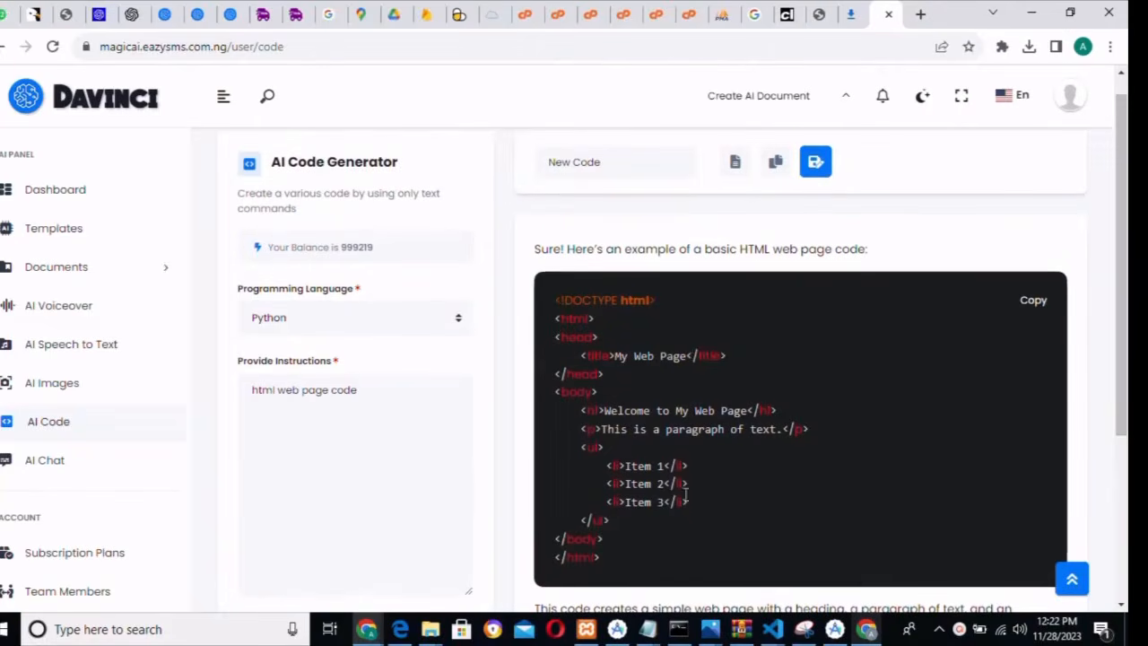
{"action": "left_click", "coordinate": [41, 459]}
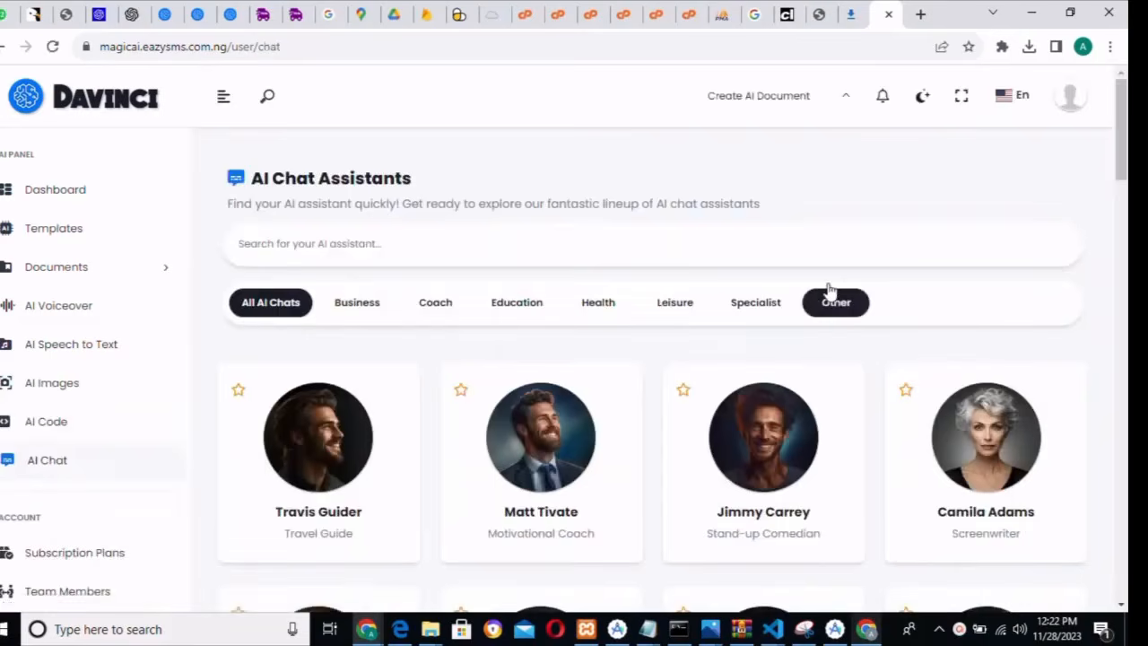
- Filter assistants to Business, open the Investment Manager chat, and focus the message box
{"action": "left_click", "coordinate": [342, 309]}
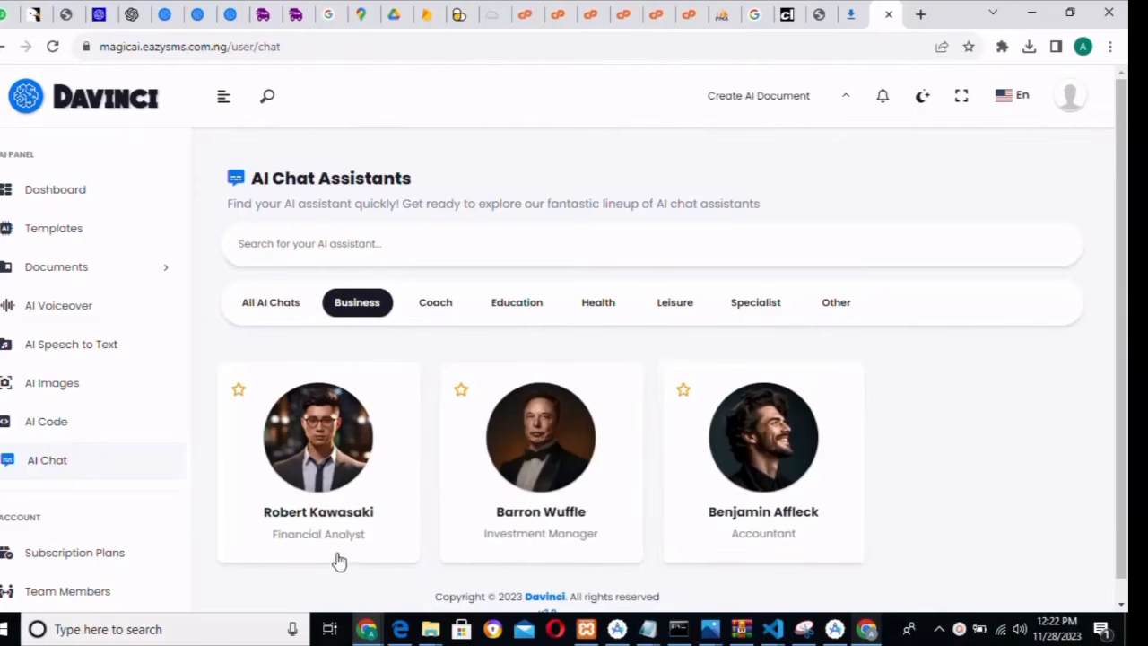
{"action": "left_click", "coordinate": [540, 519]}
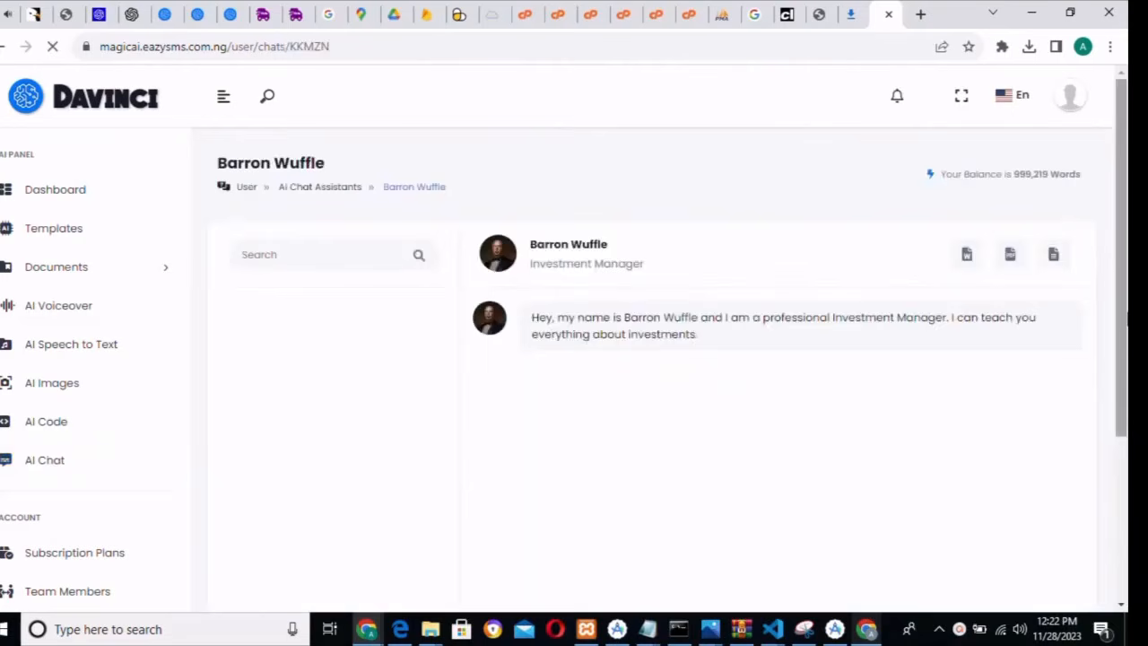
{"action": "left_click_drag", "start_coordinate": [1121, 336], "coordinate": [1121, 484]}
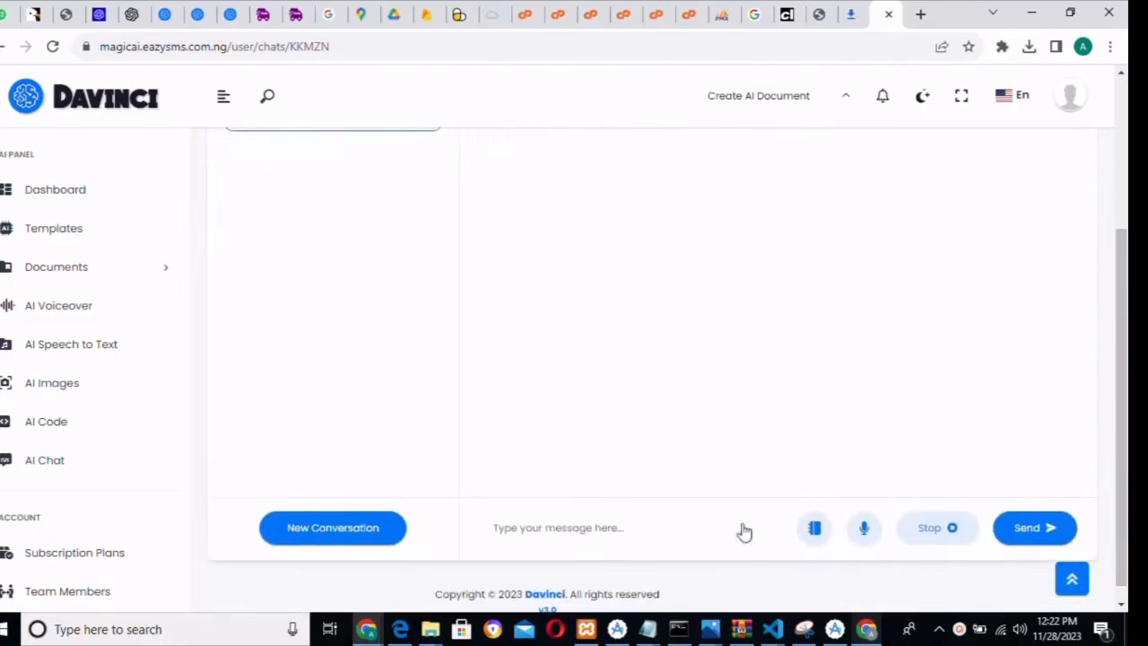
{"action": "left_click", "coordinate": [551, 528]}
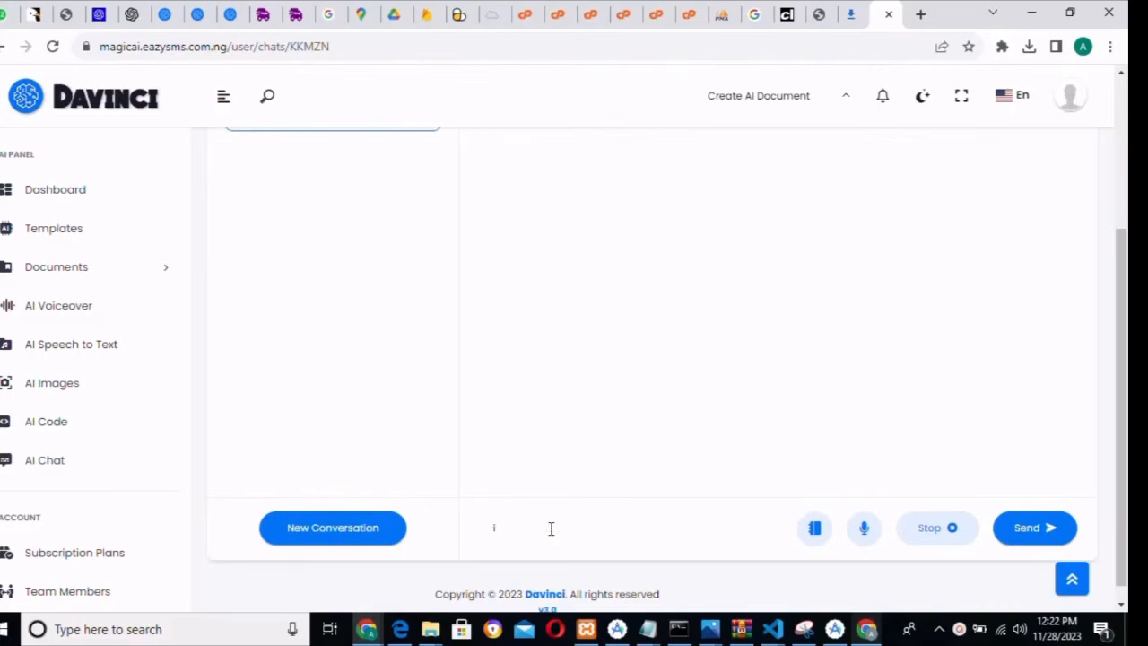